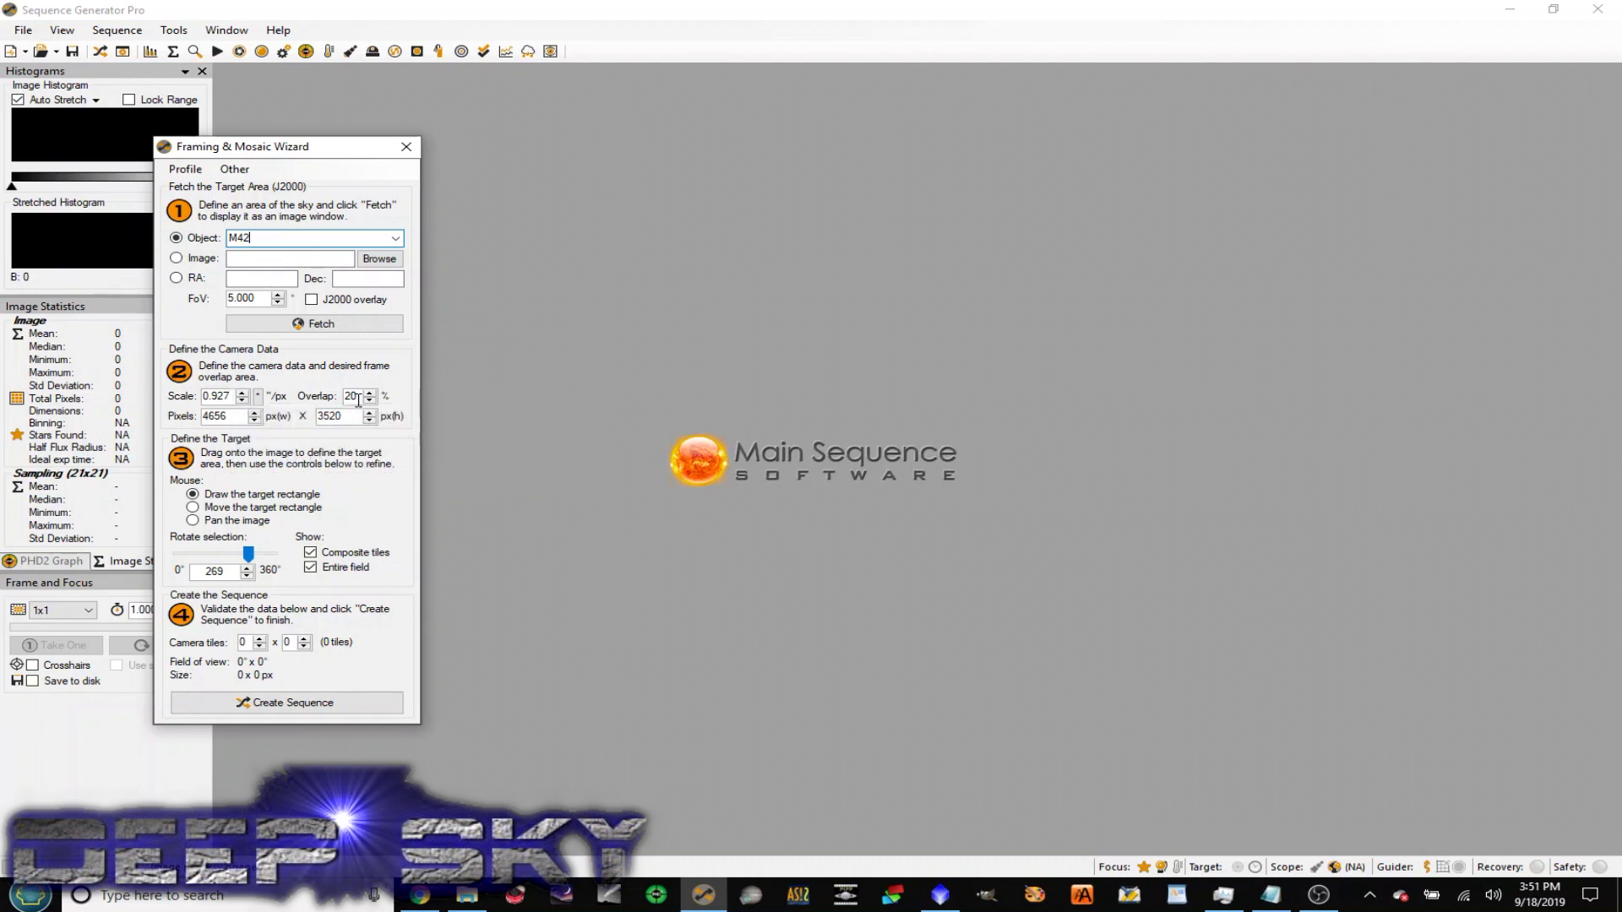
Check the camera overlap and pixel dimensions, fetch the M42 sky image with a 5° field of view, and darken its display stretch
{"action": "double_click", "coordinate": [355, 399]}
{"action": "double_click", "coordinate": [241, 418]}
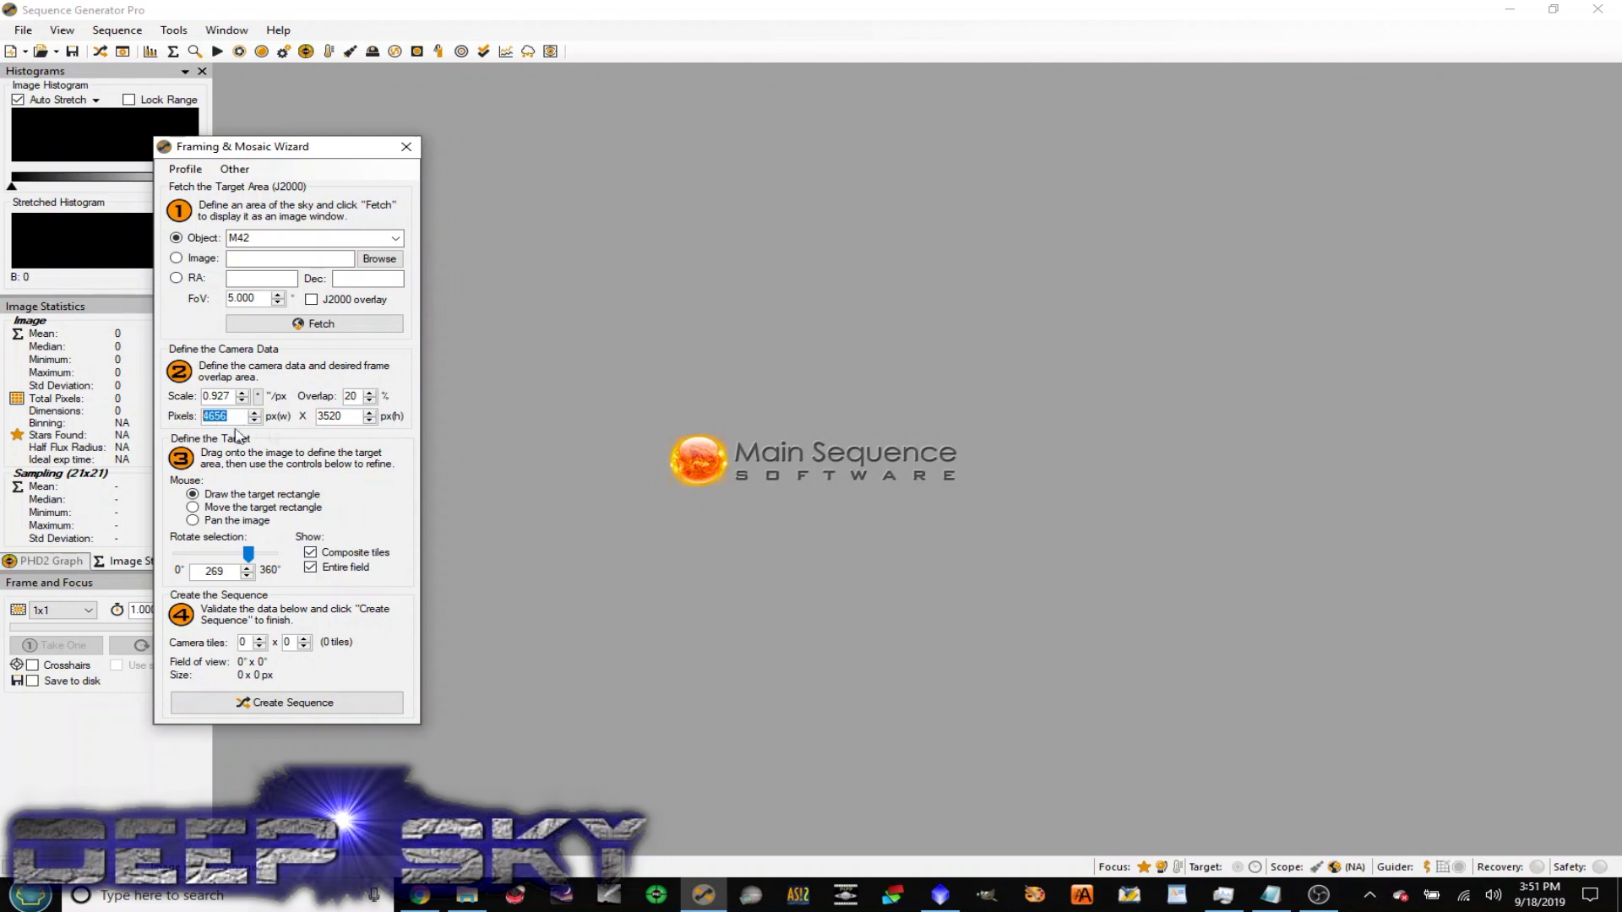
{"action": "double_click", "coordinate": [356, 418]}
{"action": "left_click", "coordinate": [344, 328]}
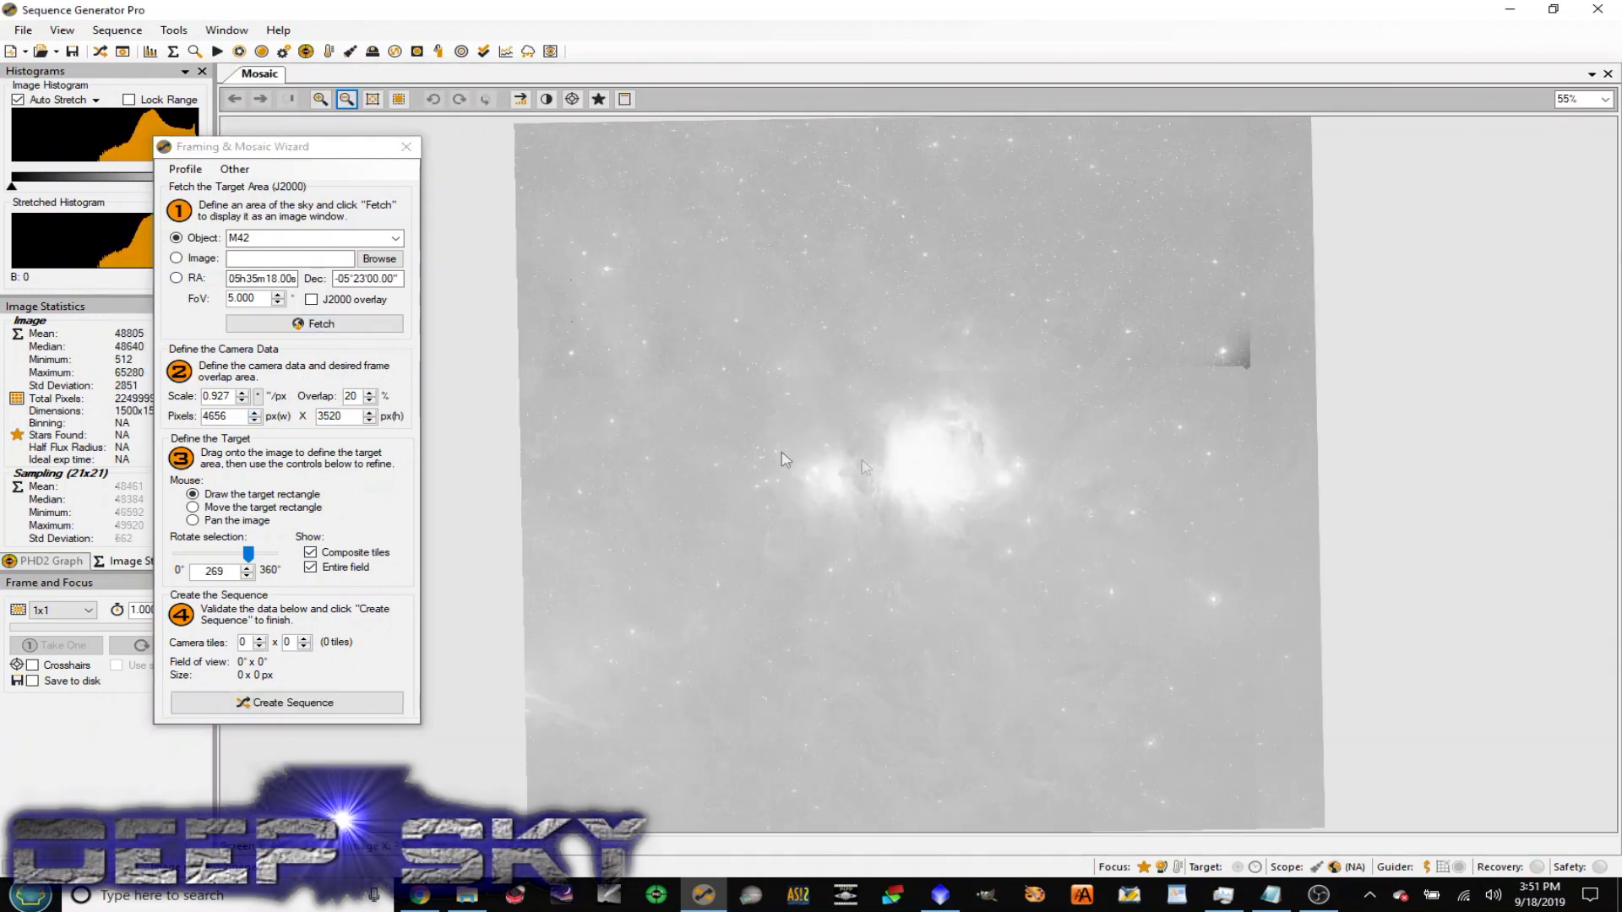
{"action": "left_click_drag", "start_coordinate": [15, 188], "coordinate": [136, 189]}
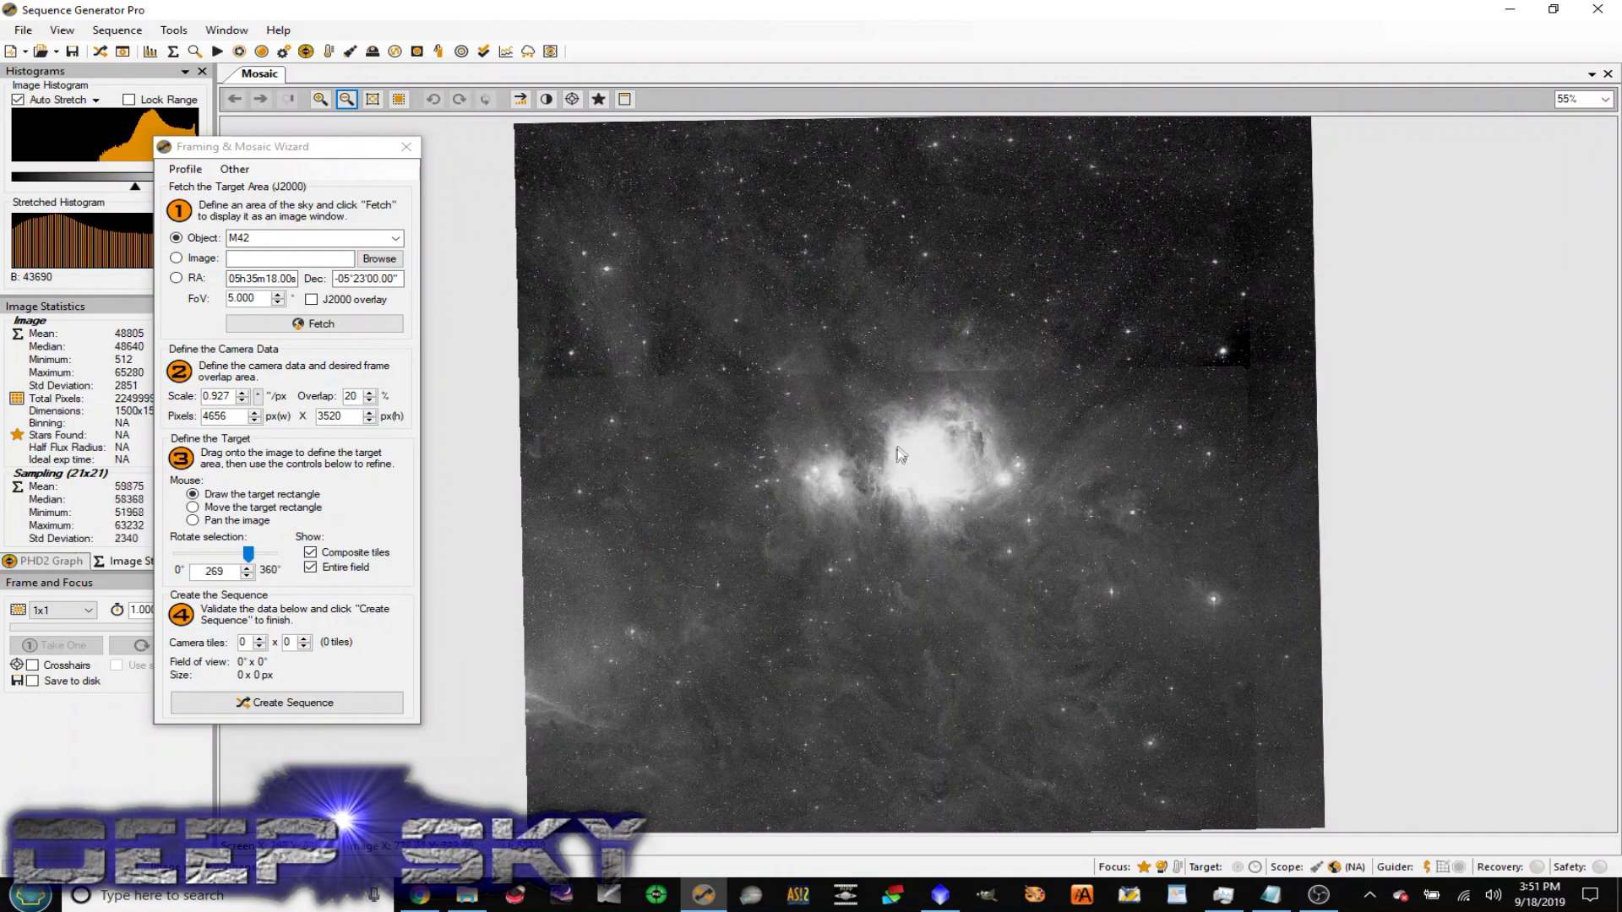
Place a target rectangle on the nebula, expand it to 2 x 2 camera tiles, and centre the mosaic over both bright nebula areas
{"action": "mouse_move", "coordinate": [901, 454]}
{"action": "left_mouse_down"}
{"action": "mouse_move", "coordinate": [971, 474]}
{"action": "mouse_move", "coordinate": [978, 507]}
{"action": "mouse_move", "coordinate": [941, 469]}
{"action": "left_mouse_up"}
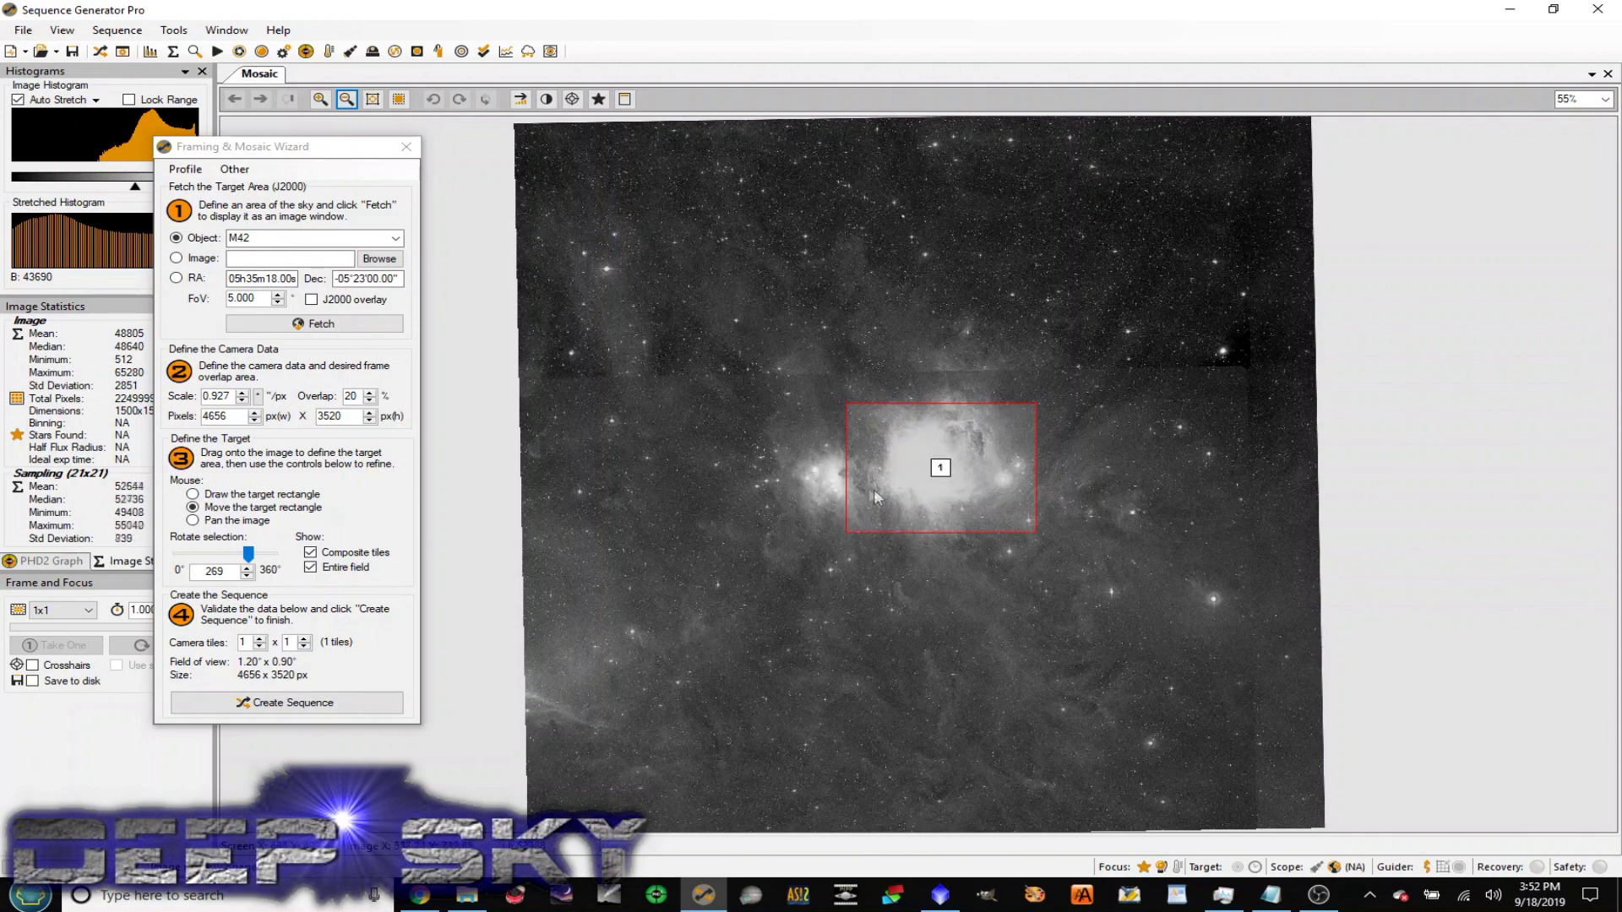
{"action": "left_click", "coordinate": [259, 638]}
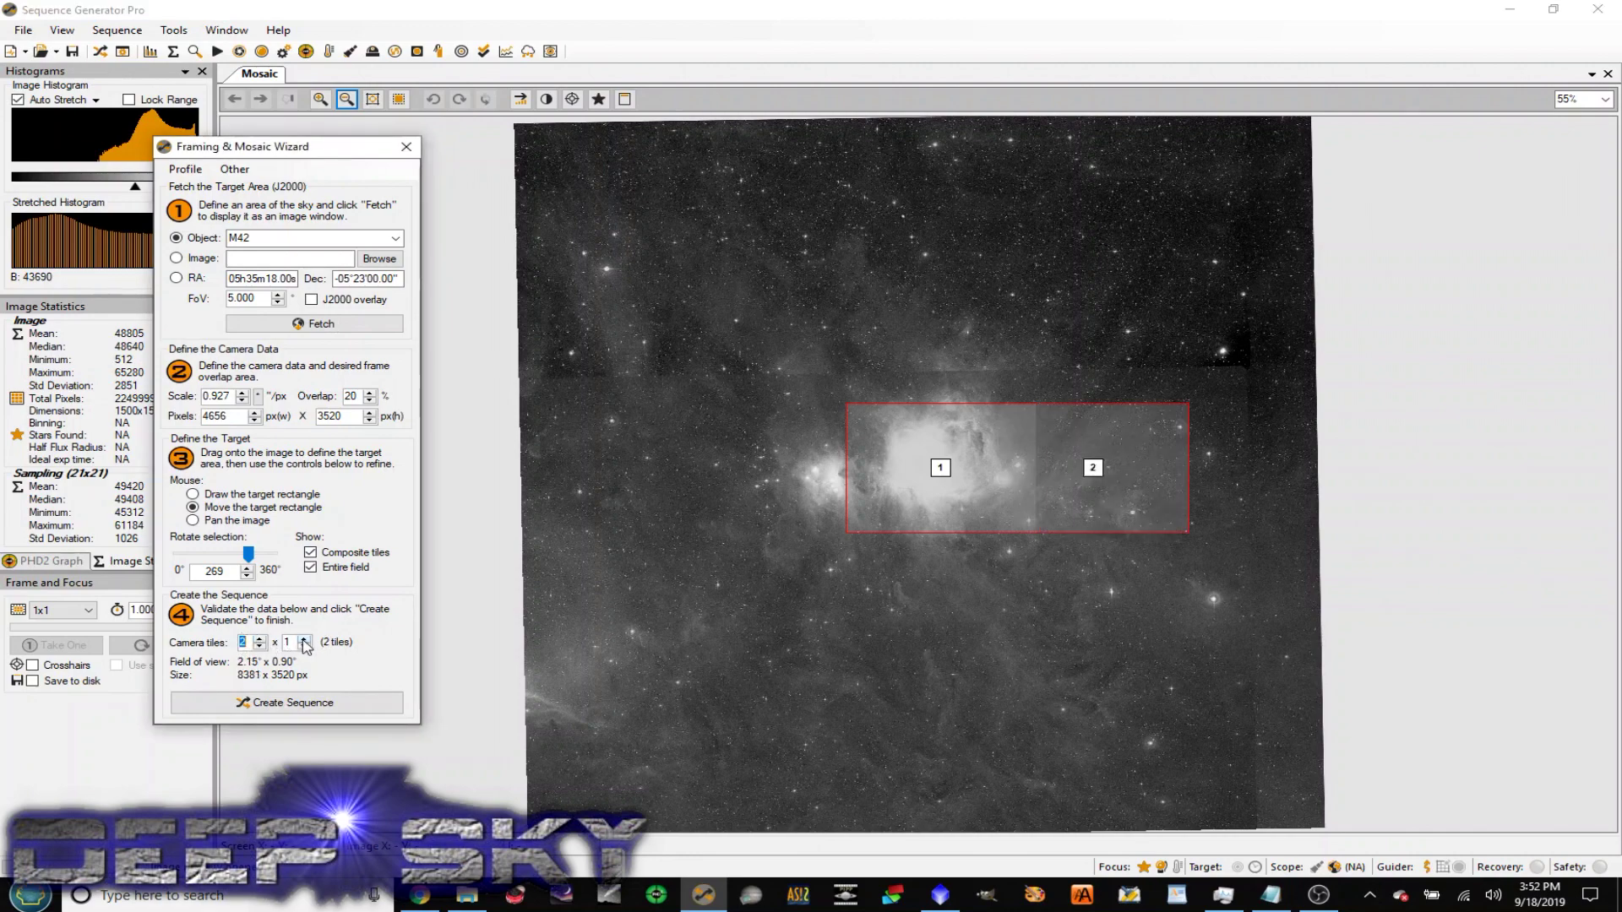
{"action": "left_click", "coordinate": [304, 639]}
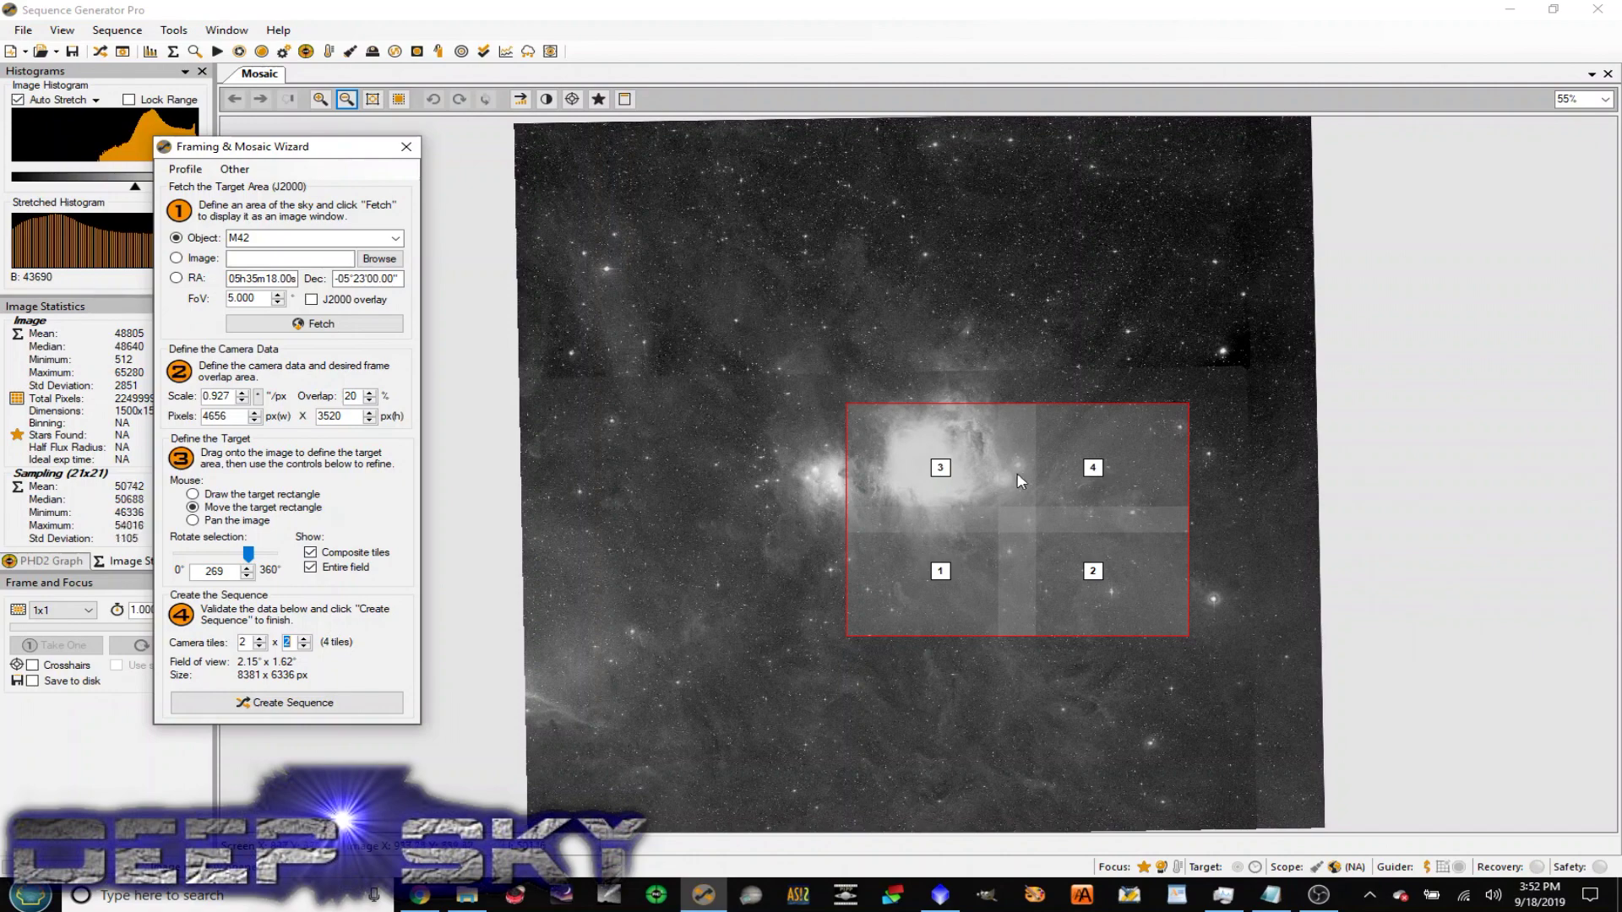
{"action": "left_click_drag", "start_coordinate": [1019, 530], "coordinate": [885, 483]}
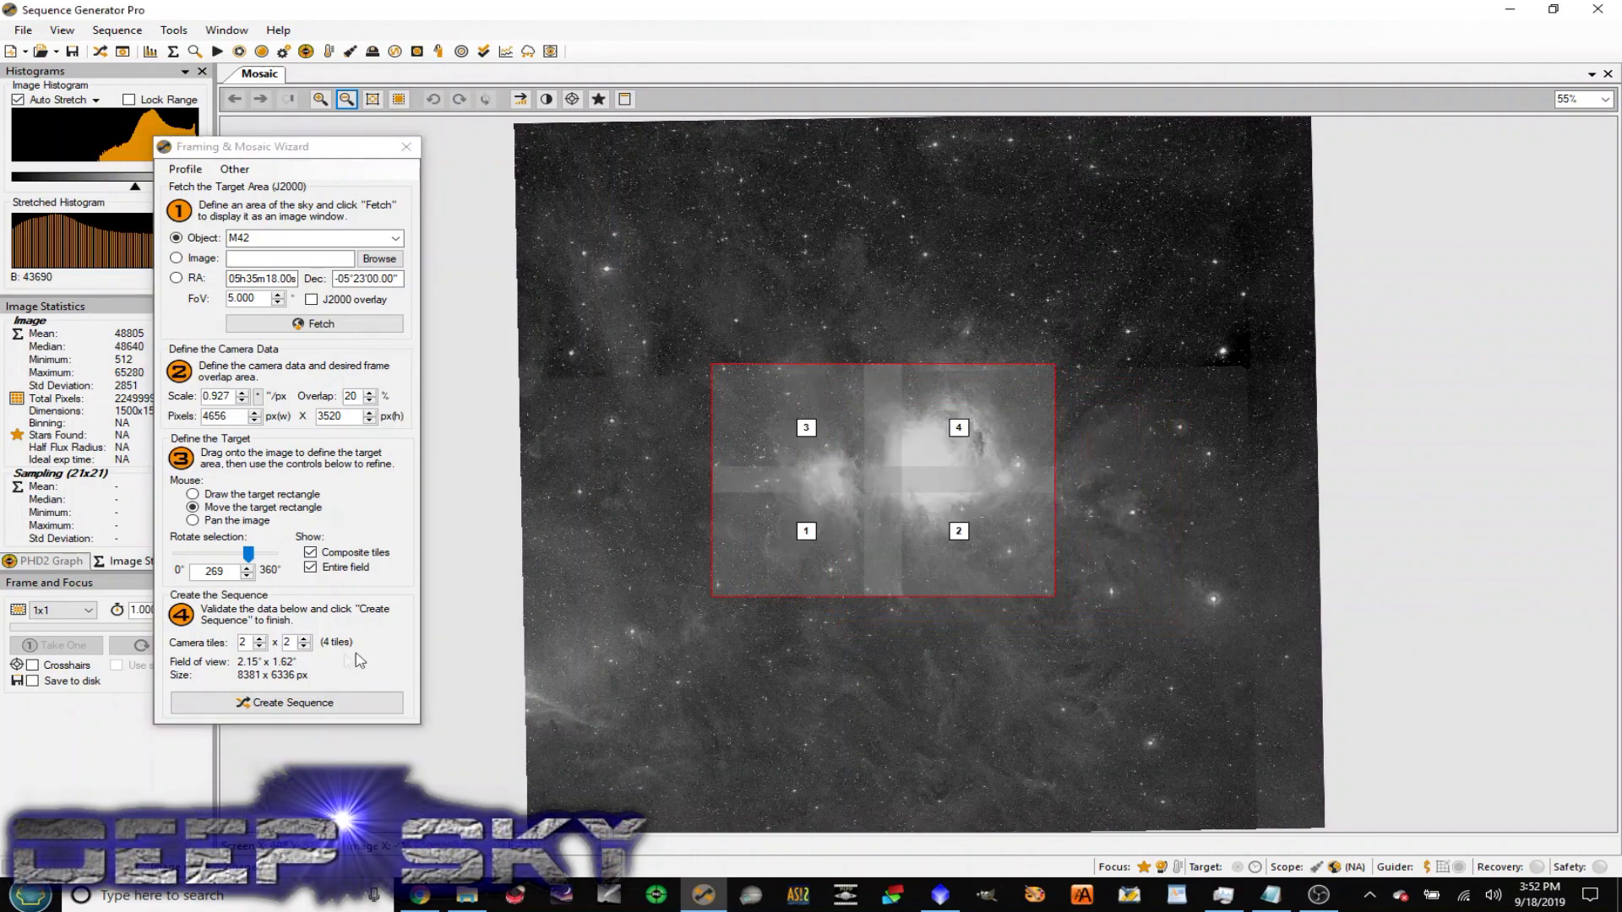
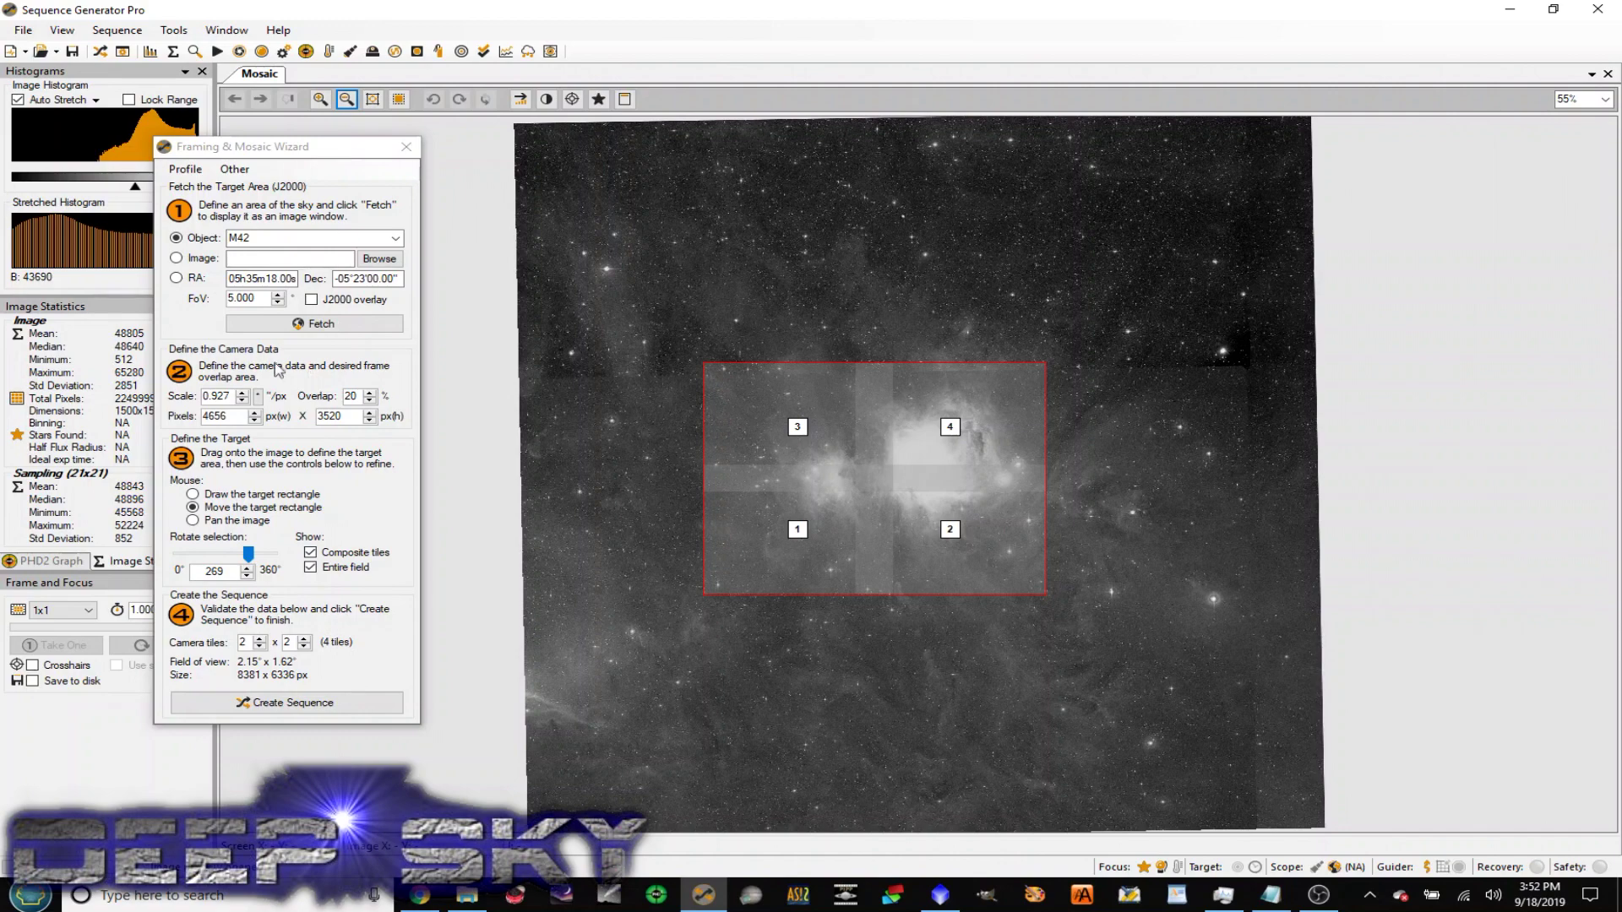
Create the M42 mosaic sequence with automatic rotation validation turned off, appending targets and keeping precision plate-solve centering
{"action": "left_click", "coordinate": [344, 708]}
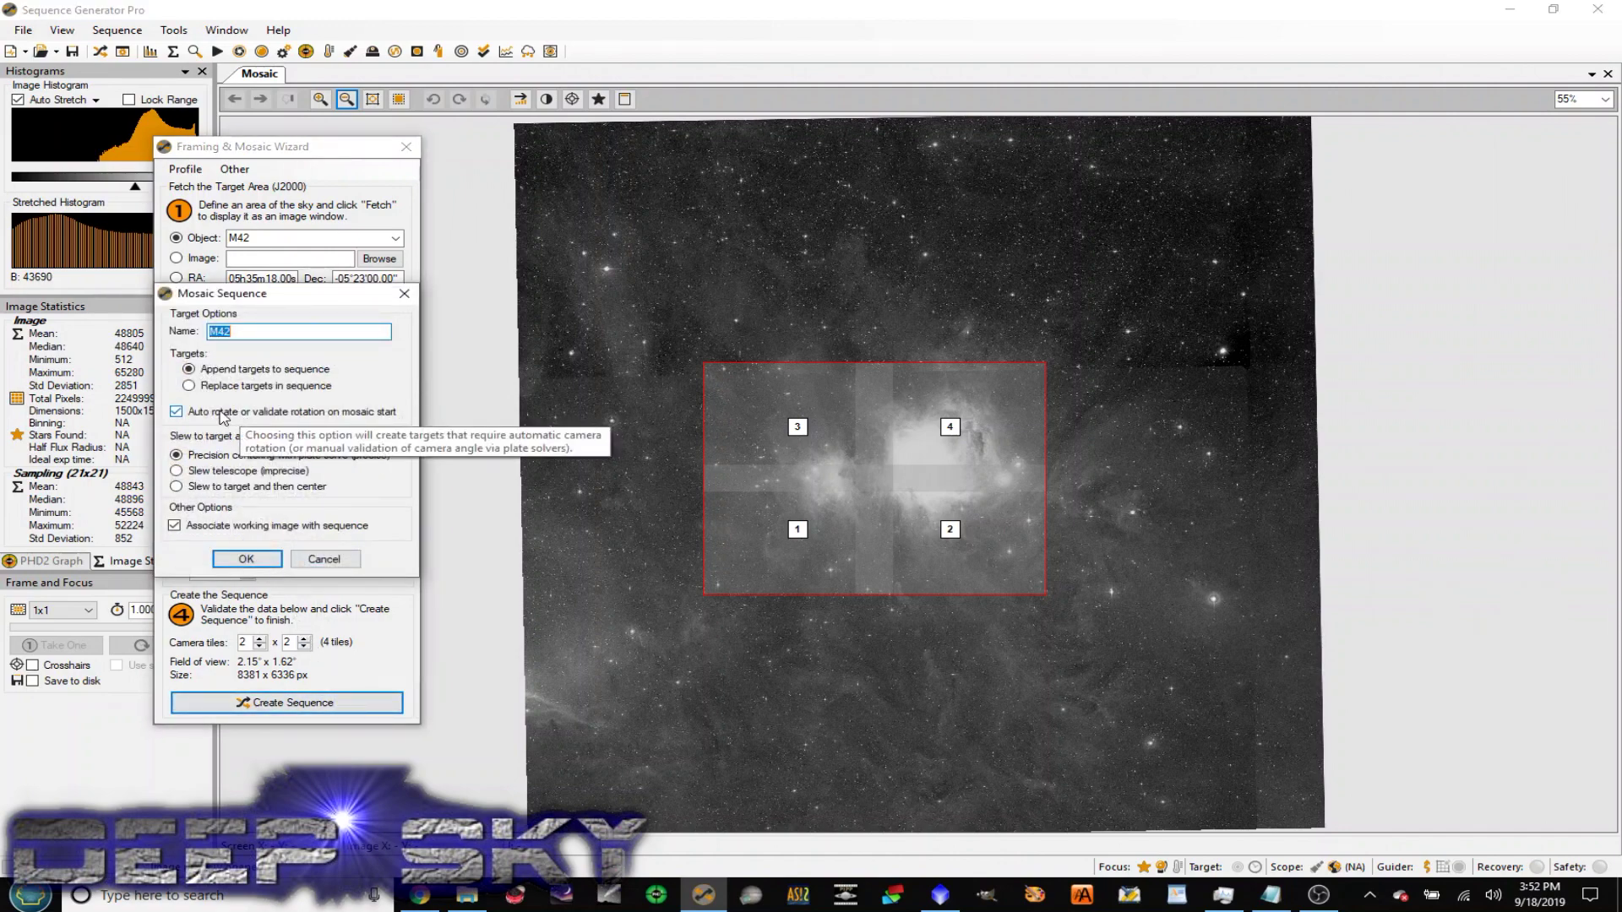
{"action": "left_click", "coordinate": [176, 413]}
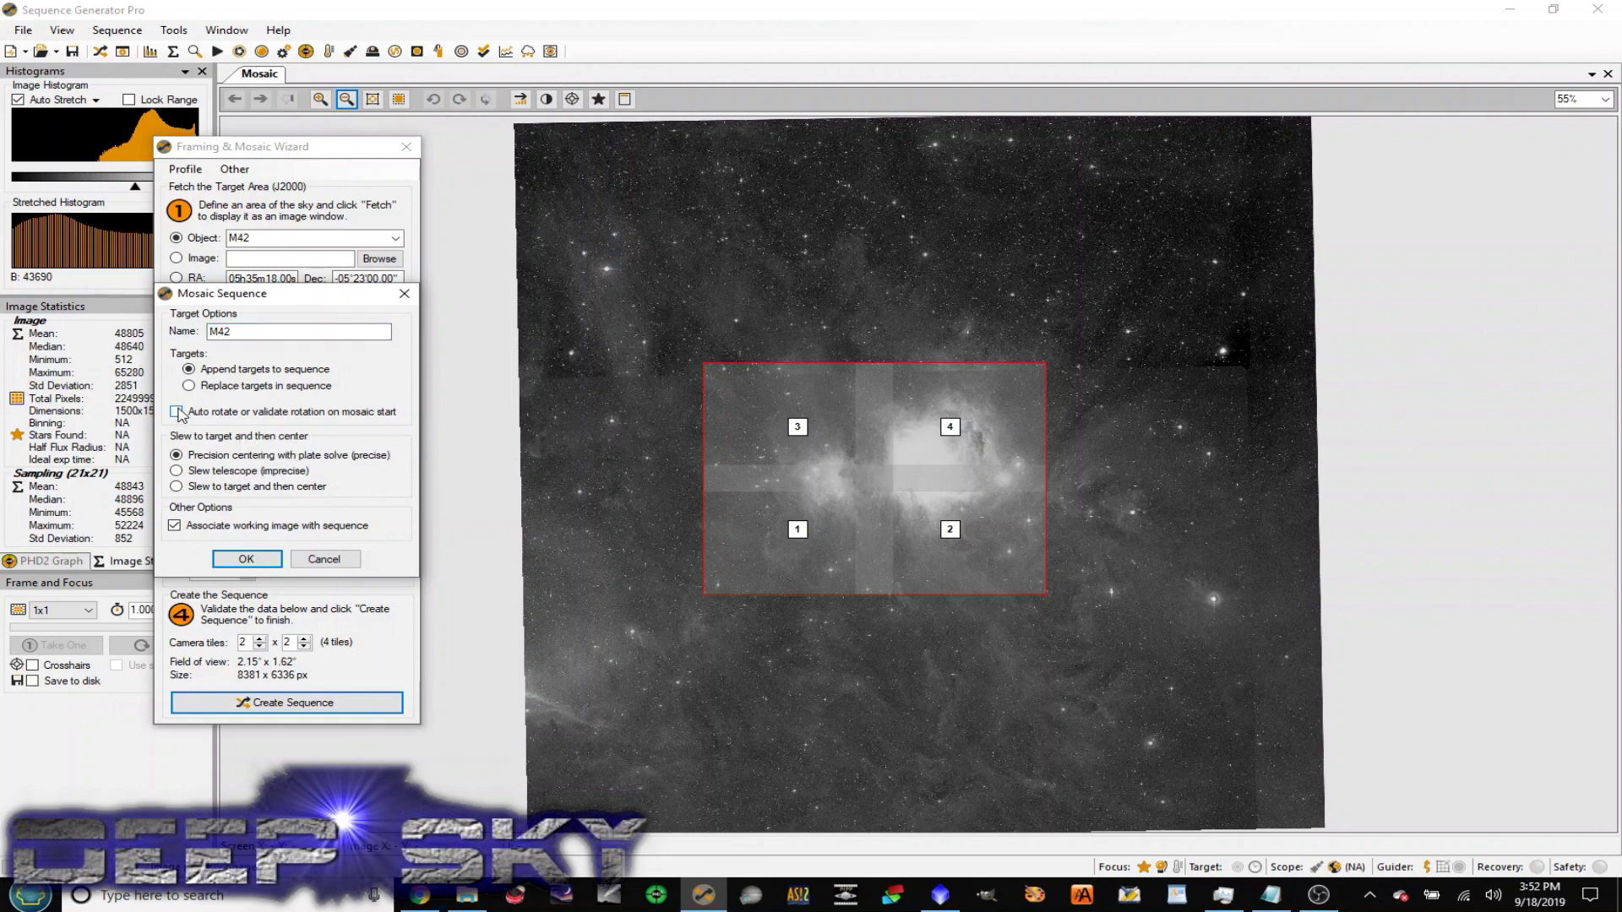
{"action": "left_click", "coordinate": [251, 336]}
{"action": "left_click", "coordinate": [257, 561]}
{"action": "left_click", "coordinate": [880, 506]}
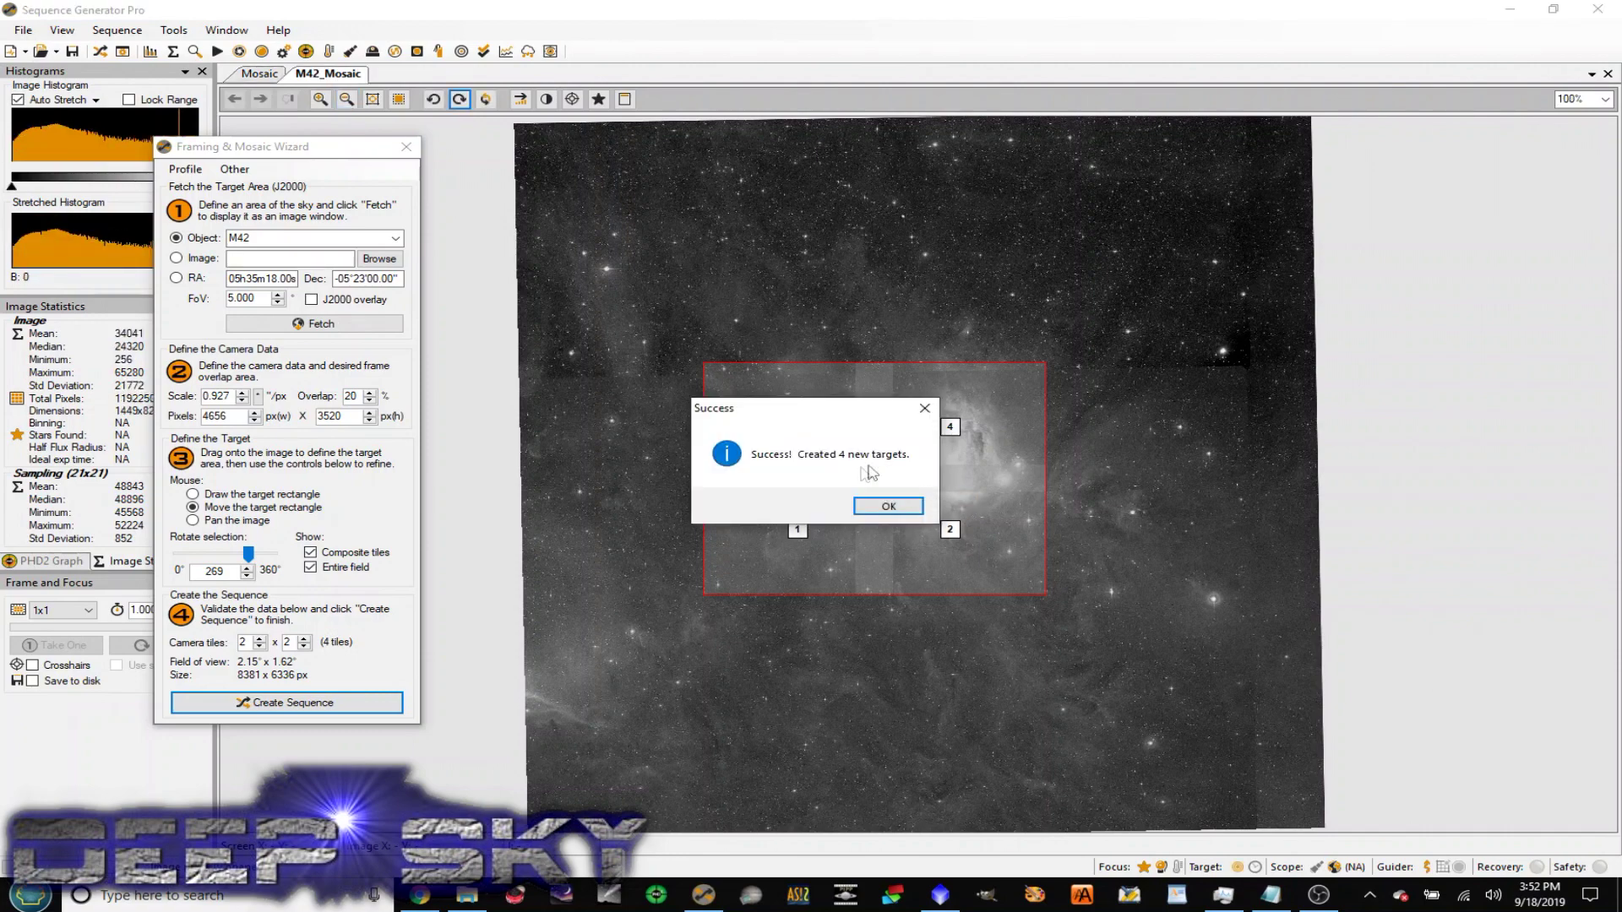
{"action": "left_click", "coordinate": [912, 507]}
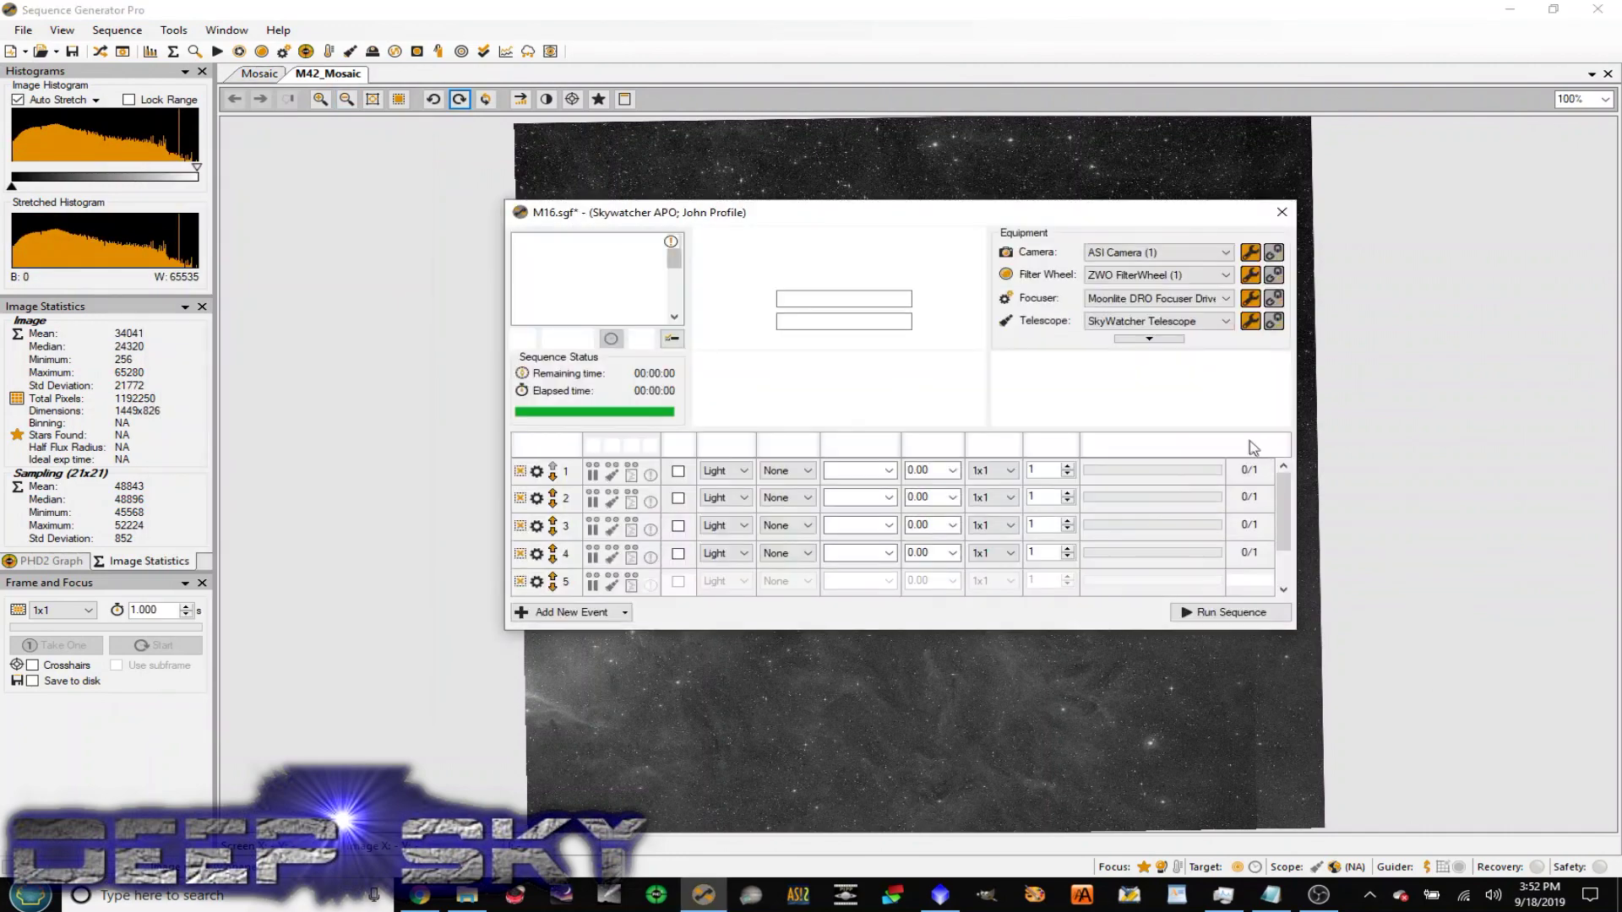
Reposition and enlarge the sequence window, then assign Red, Green and Blue filters to events 1 to 3 and enable those events
{"action": "left_click_drag", "start_coordinate": [1114, 213], "coordinate": [1363, 168]}
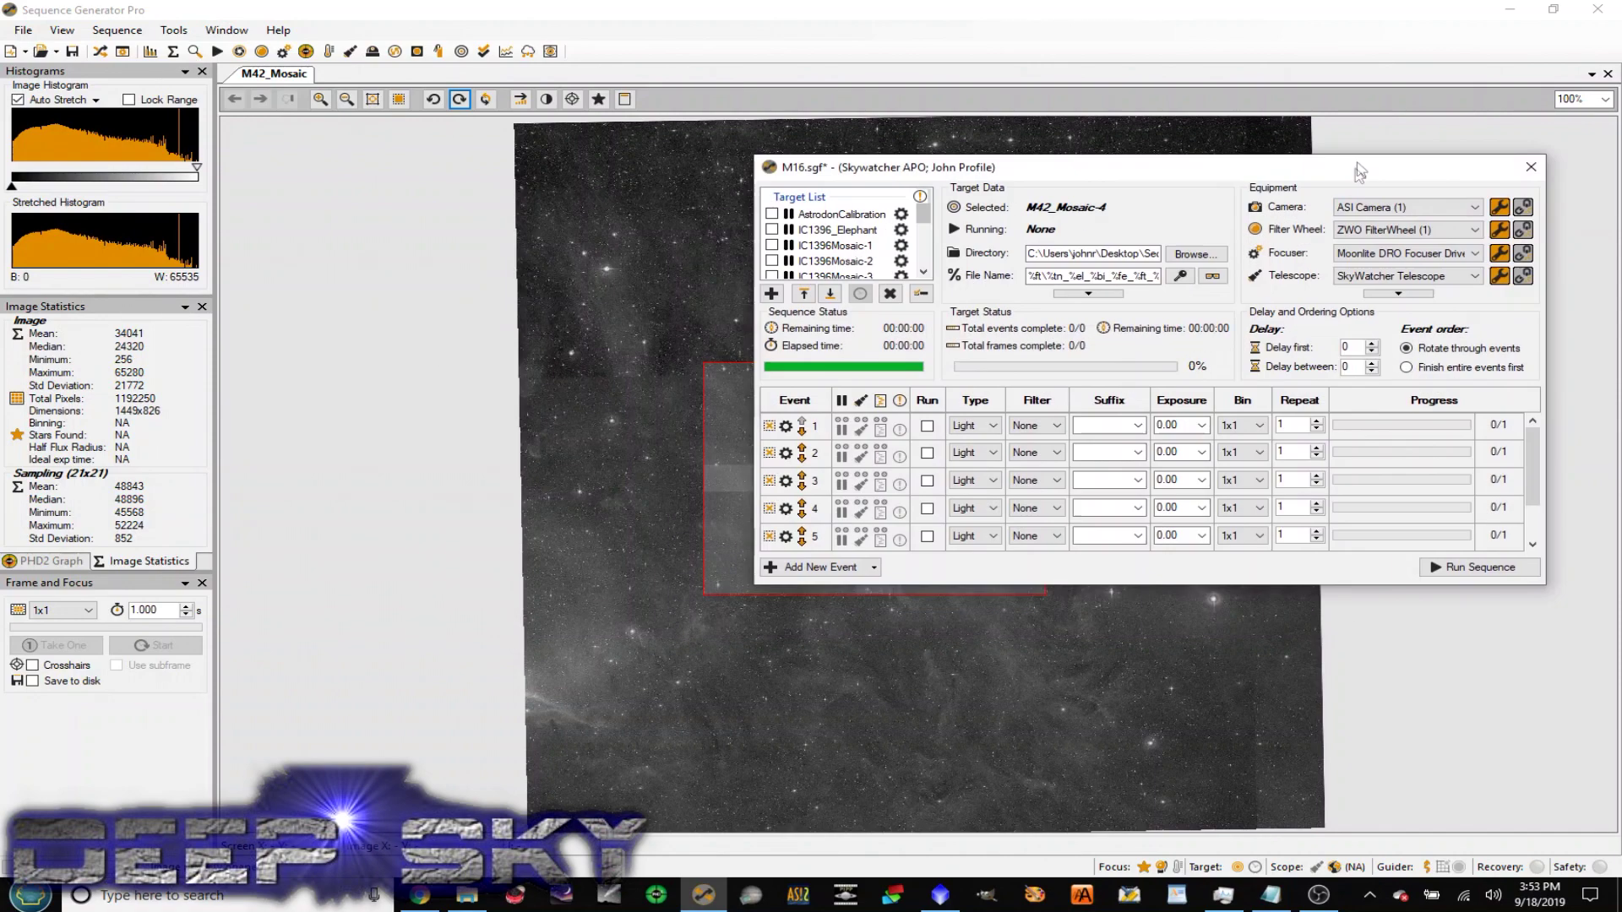
{"action": "left_click_drag", "start_coordinate": [1068, 598], "coordinate": [1078, 648]}
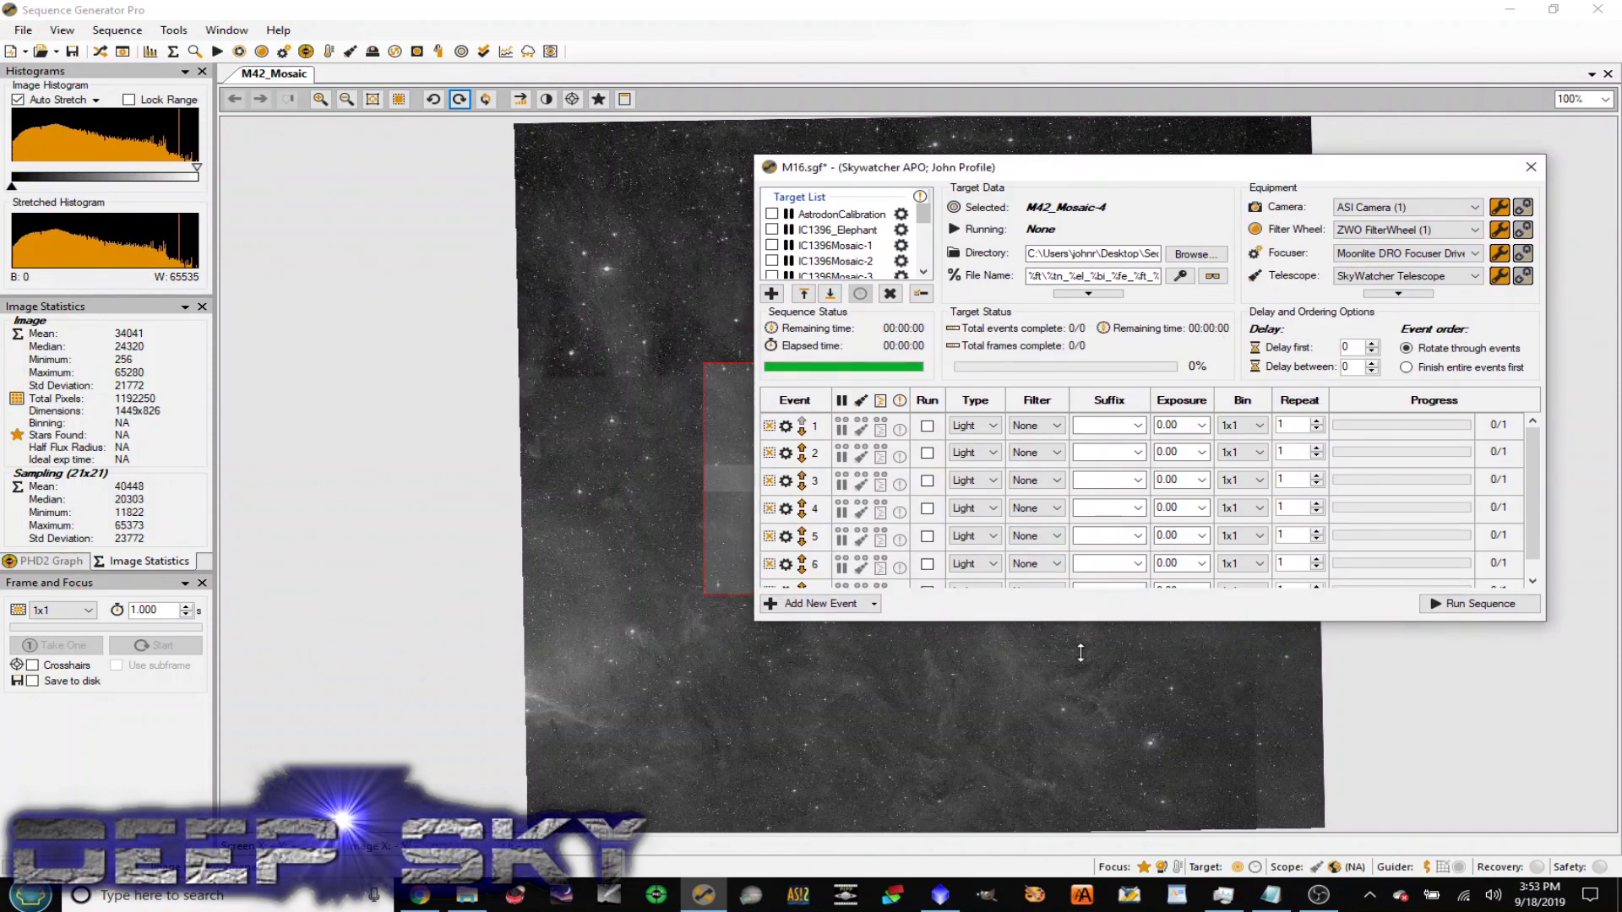
{"action": "left_click", "coordinate": [1055, 425]}
{"action": "left_click", "coordinate": [1048, 450]}
{"action": "left_click", "coordinate": [1051, 454]}
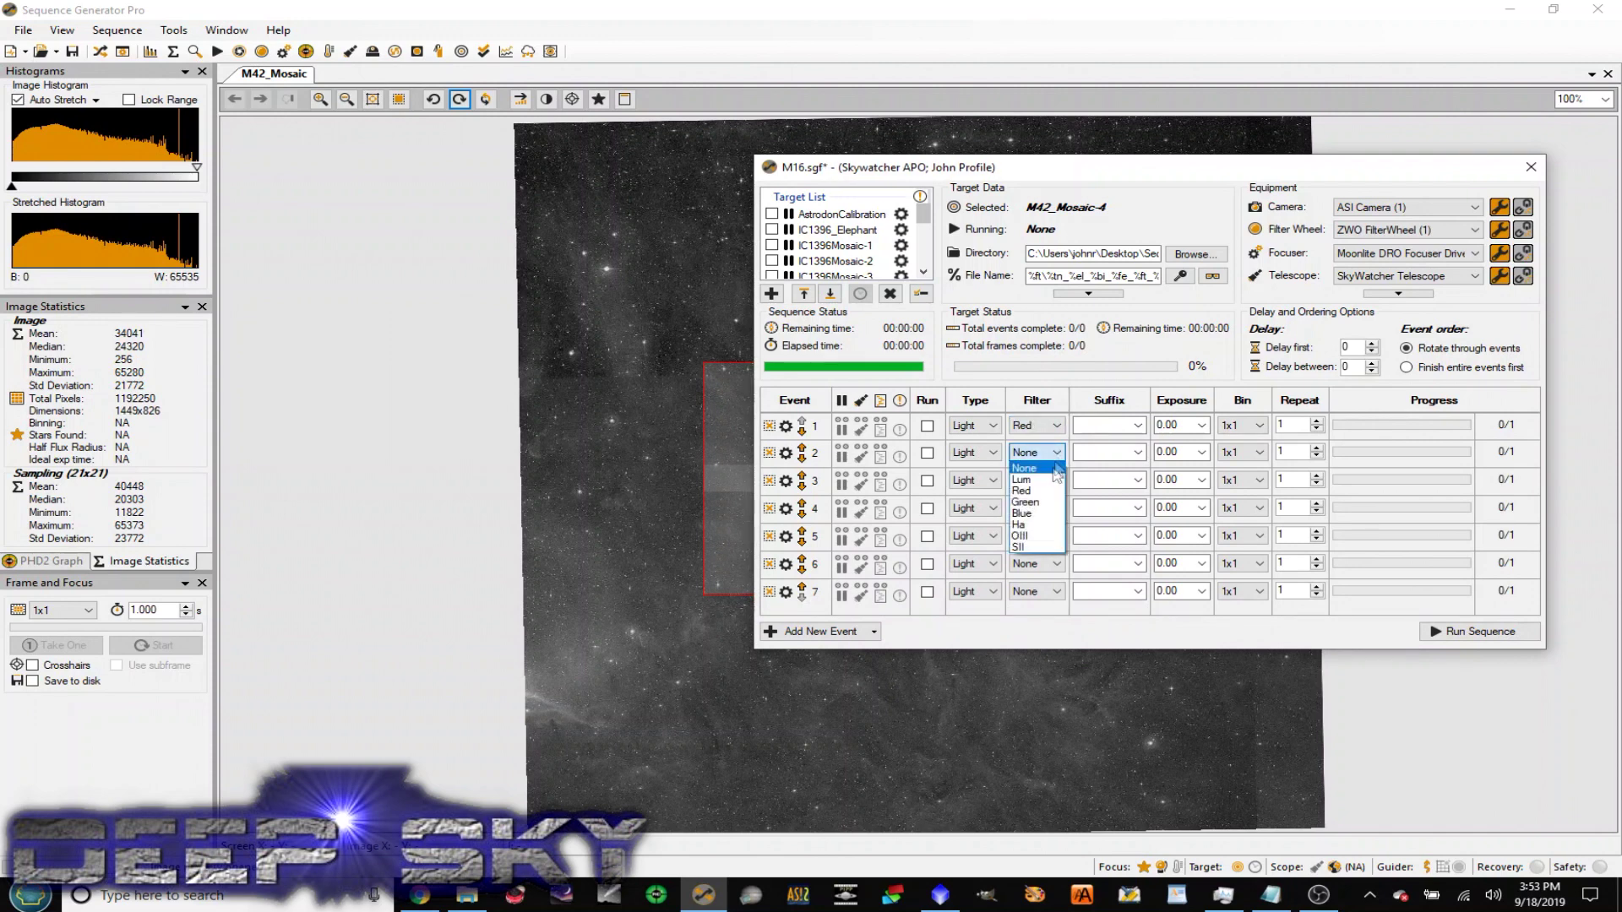
{"action": "left_click", "coordinate": [1050, 501]}
{"action": "left_click", "coordinate": [1055, 479]}
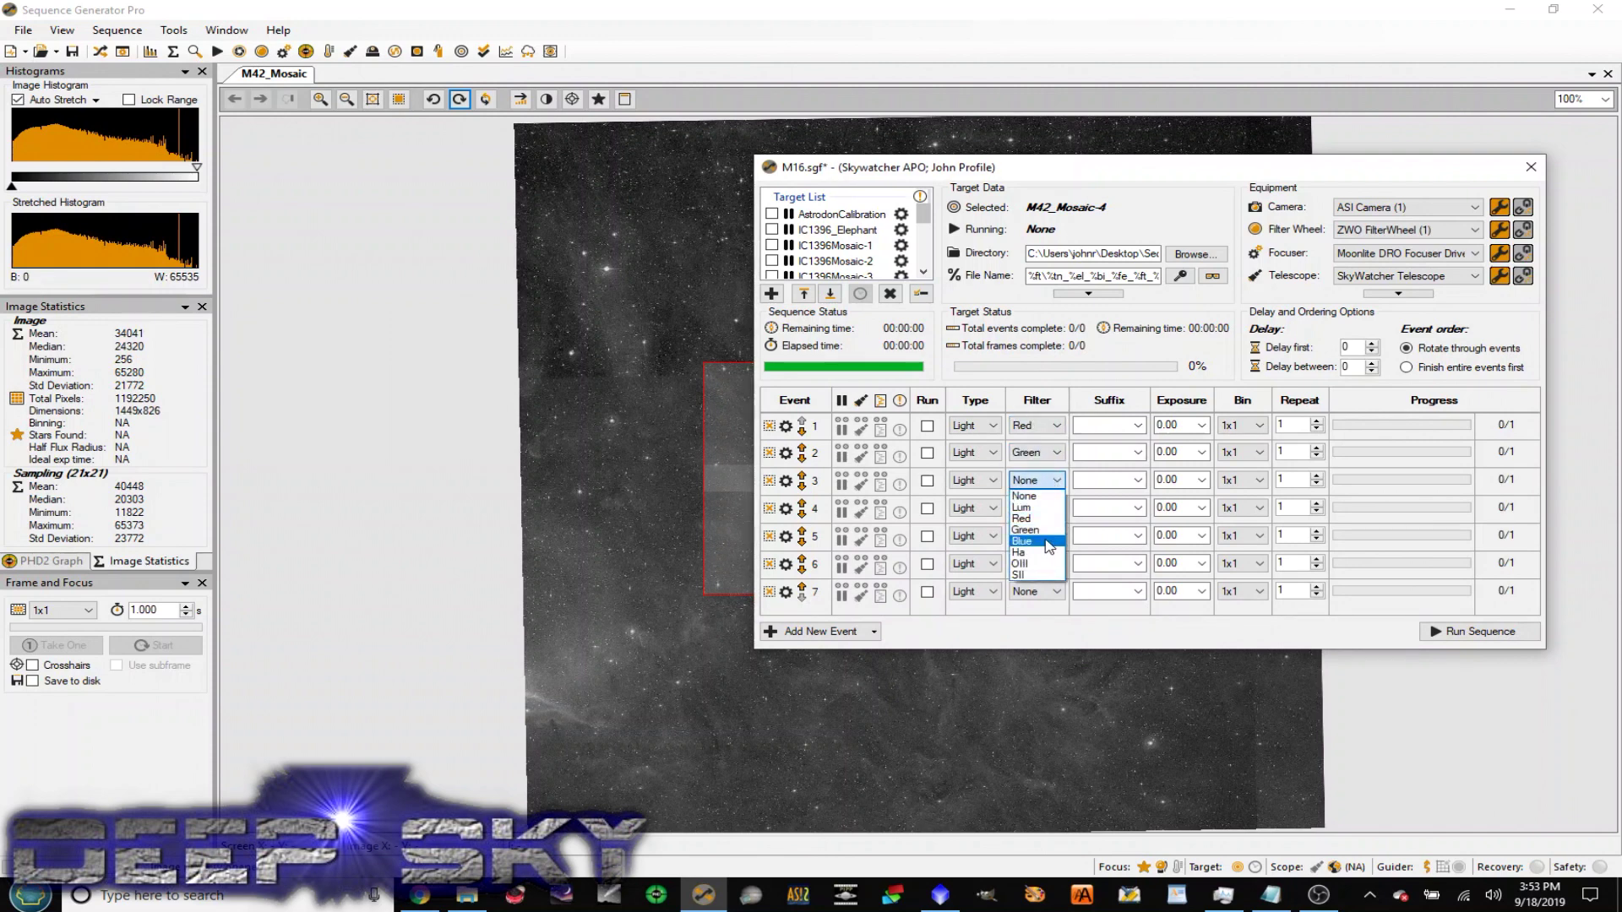
{"action": "left_click", "coordinate": [1032, 541]}
{"action": "left_click", "coordinate": [927, 454]}
{"action": "left_click", "coordinate": [929, 482]}
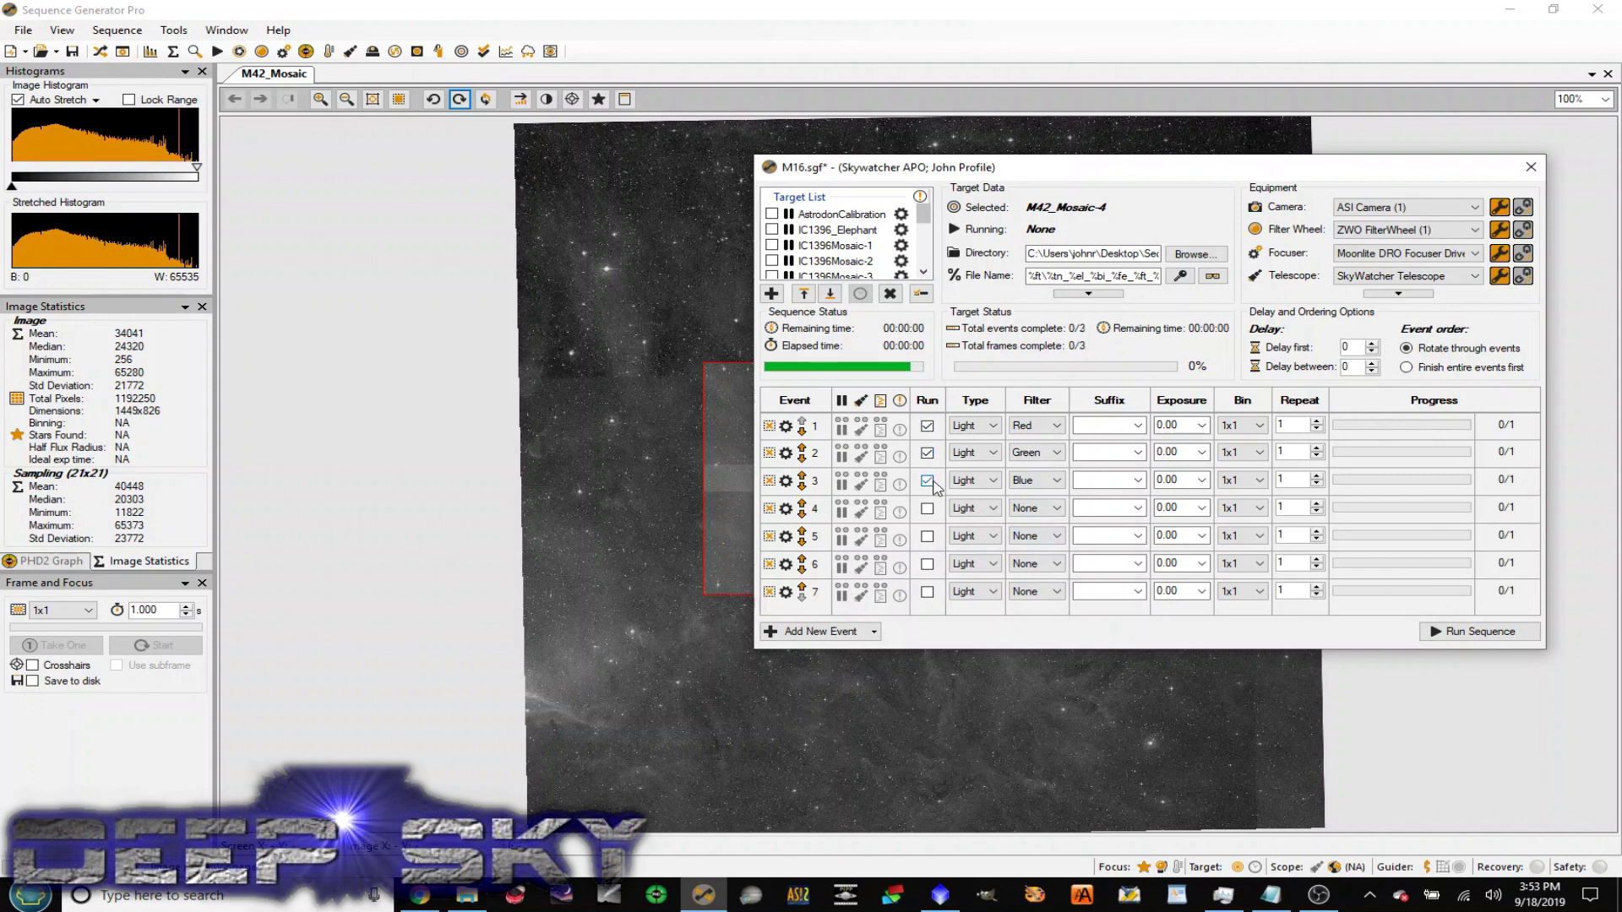
Set the exposure of the Red, Green and Blue events to 30 s each
{"action": "left_click", "coordinate": [1201, 425]}
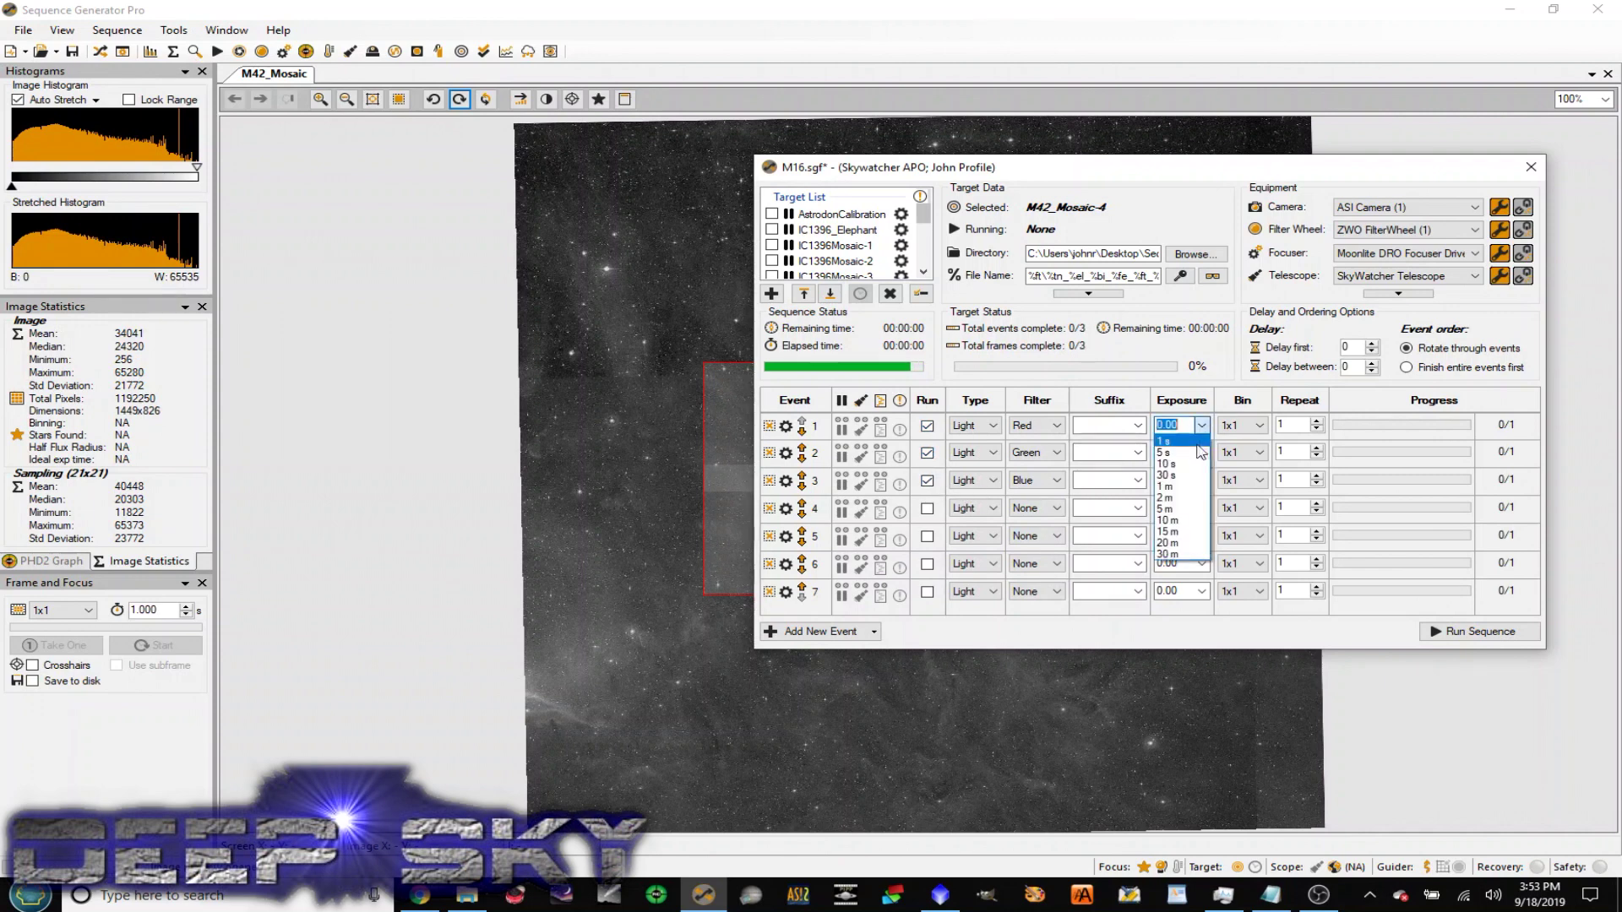
{"action": "left_click", "coordinate": [1178, 482]}
{"action": "left_click", "coordinate": [1201, 452]}
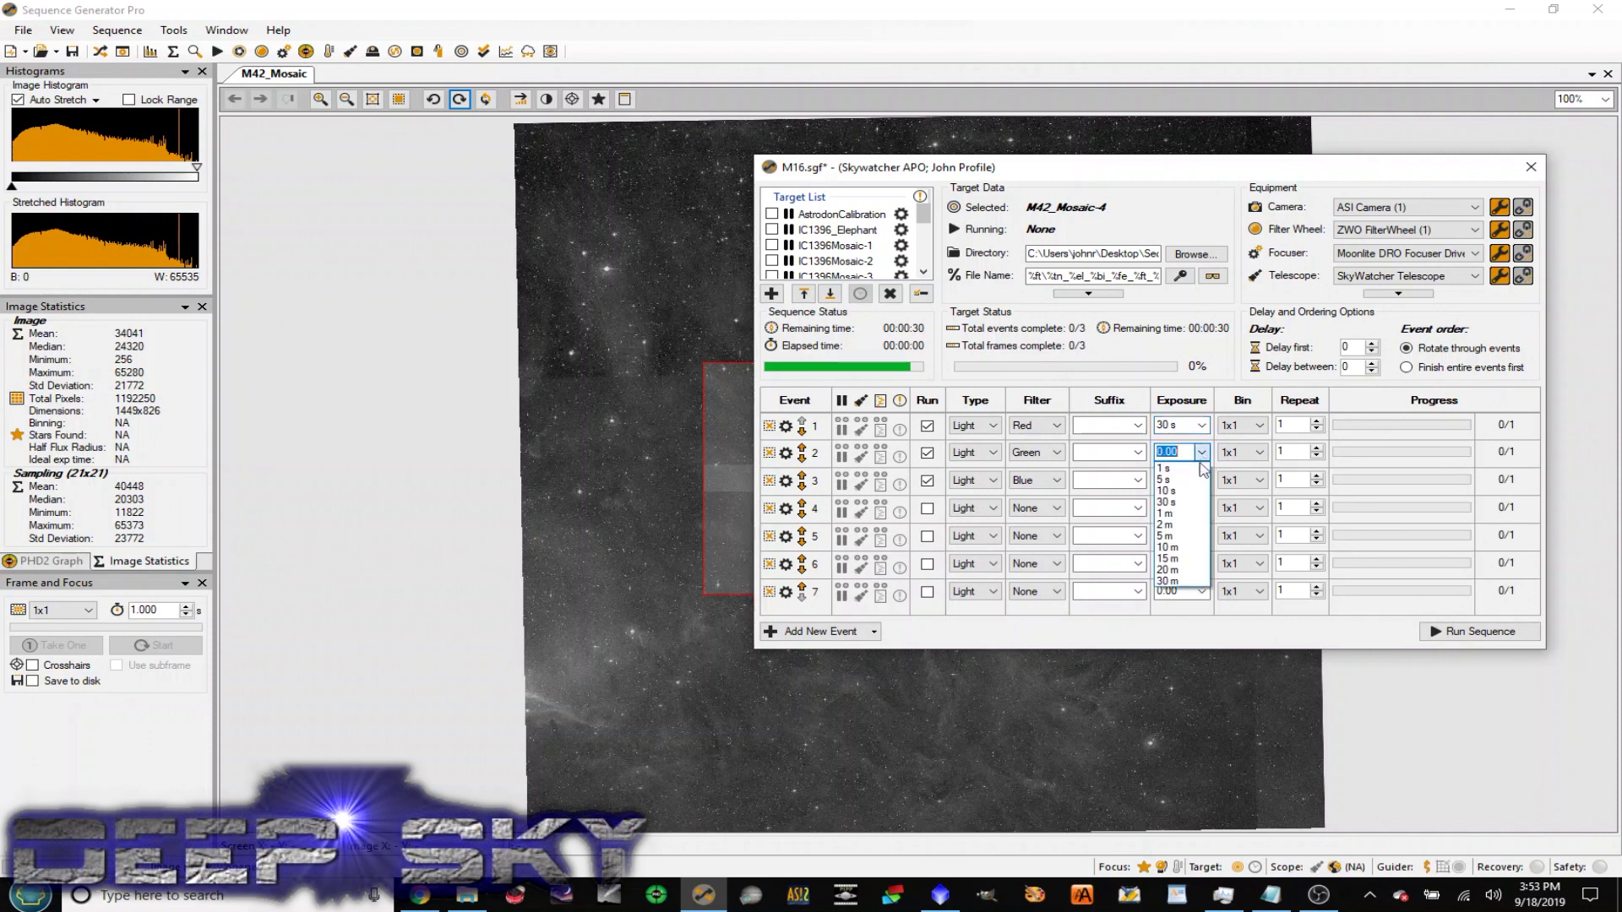
{"action": "left_click", "coordinate": [1187, 507]}
{"action": "left_click", "coordinate": [1201, 480]}
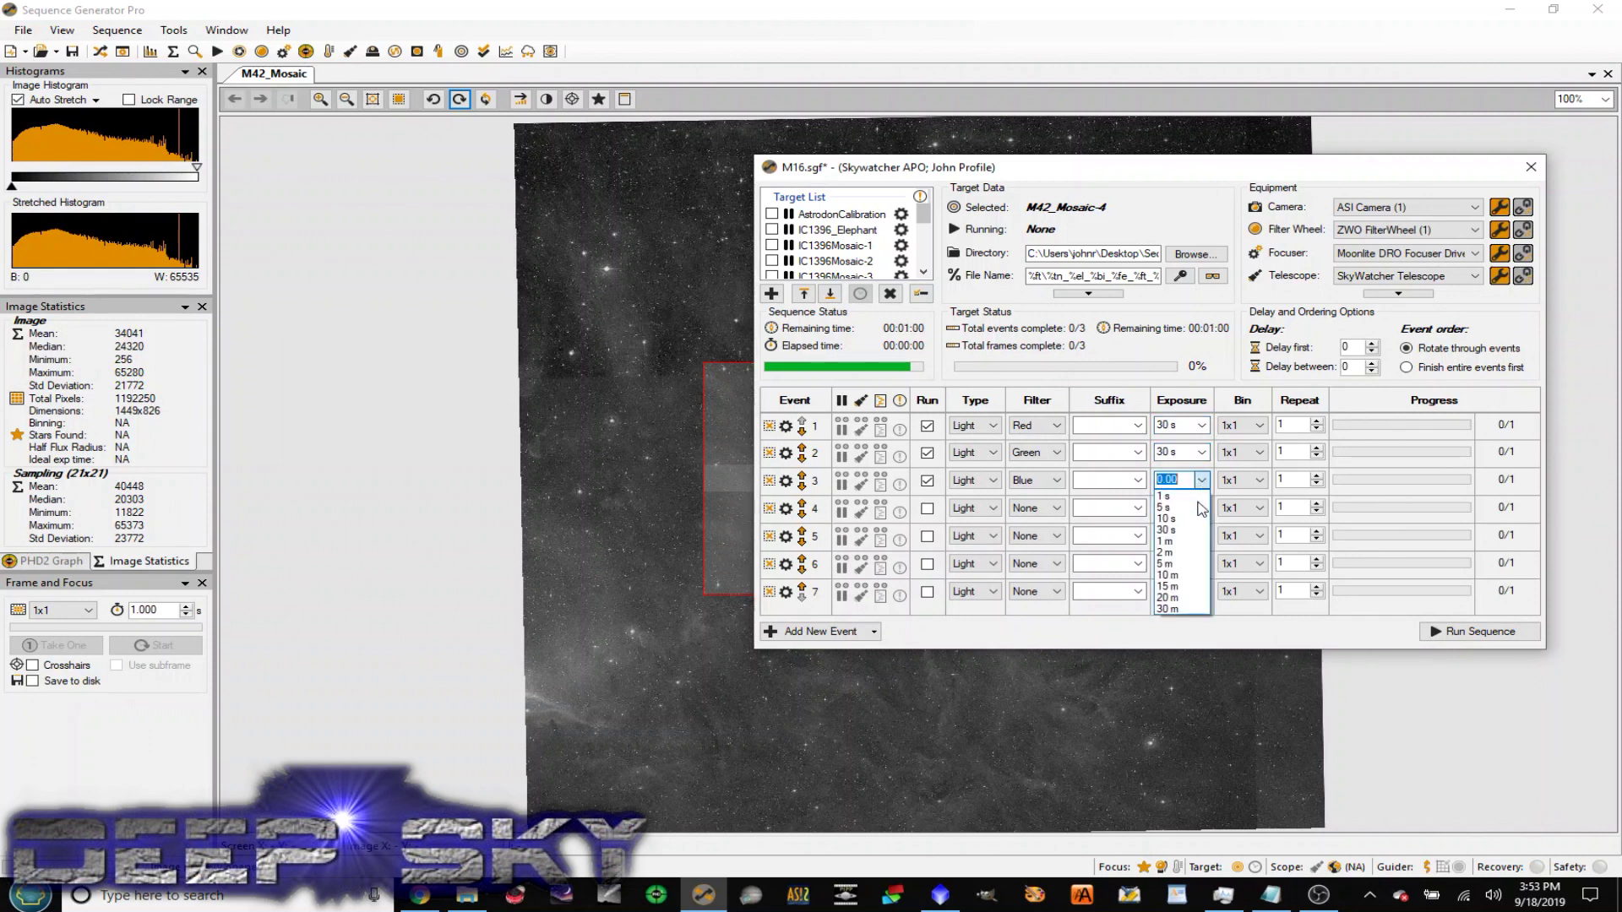
{"action": "left_click", "coordinate": [1186, 530]}
{"action": "left_click", "coordinate": [1201, 479]}
{"action": "left_click", "coordinate": [1189, 533]}
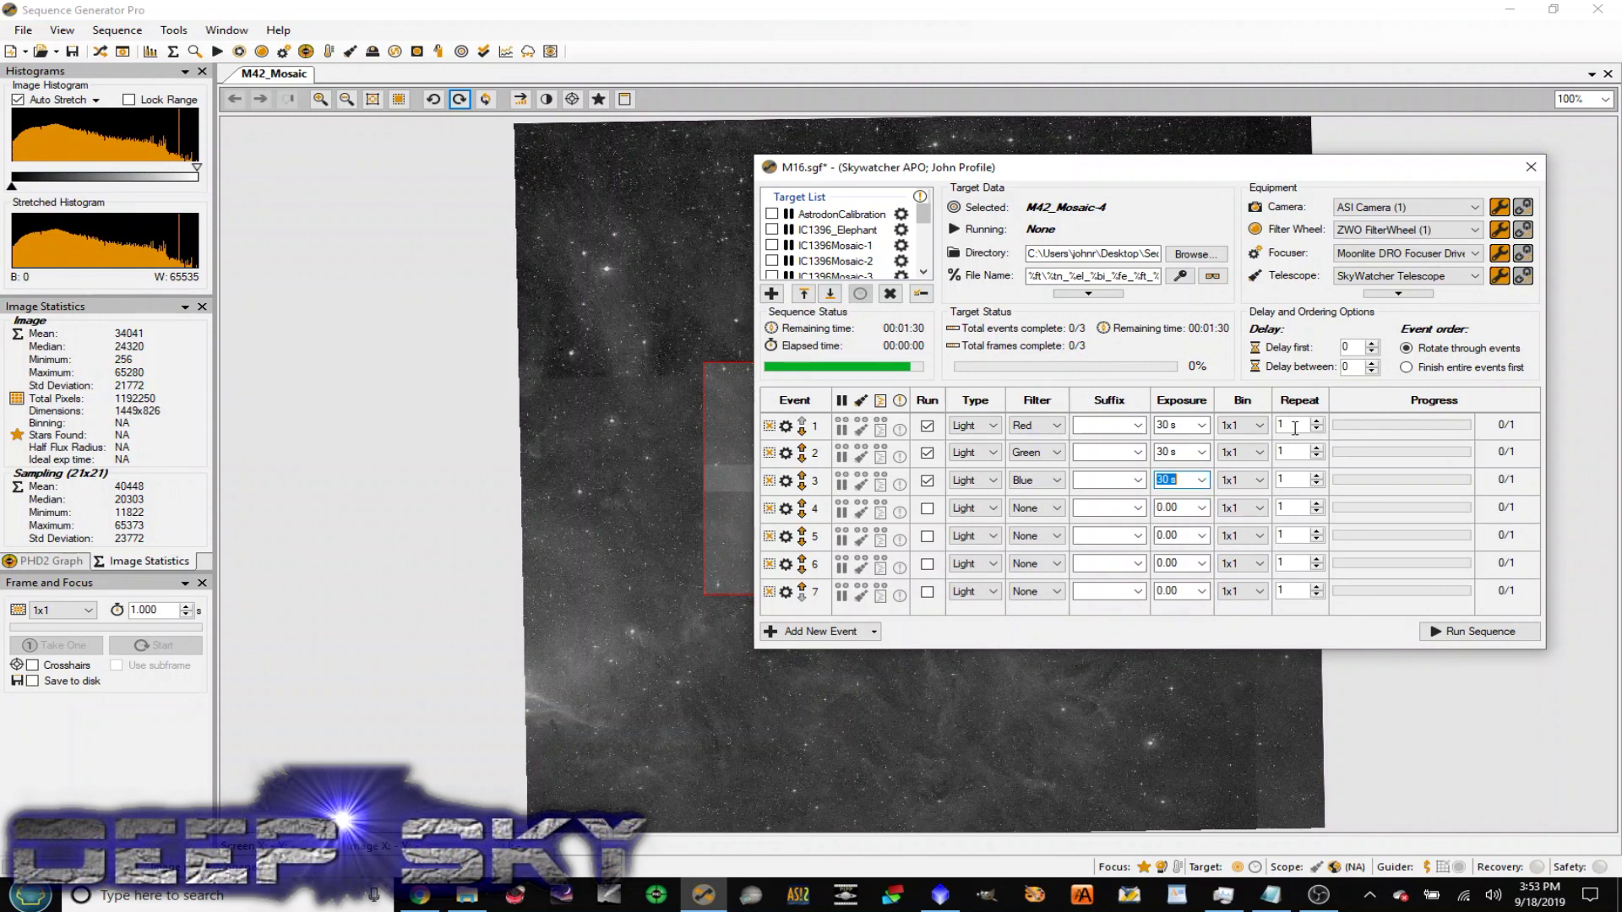
Set the repeat count to 15 for events 1 to 4 of the M42_Mosaic-4 target
{"action": "left_click", "coordinate": [1295, 427]}
{"action": "left_click", "coordinate": [1286, 452]}
{"action": "type", "text": "15"}
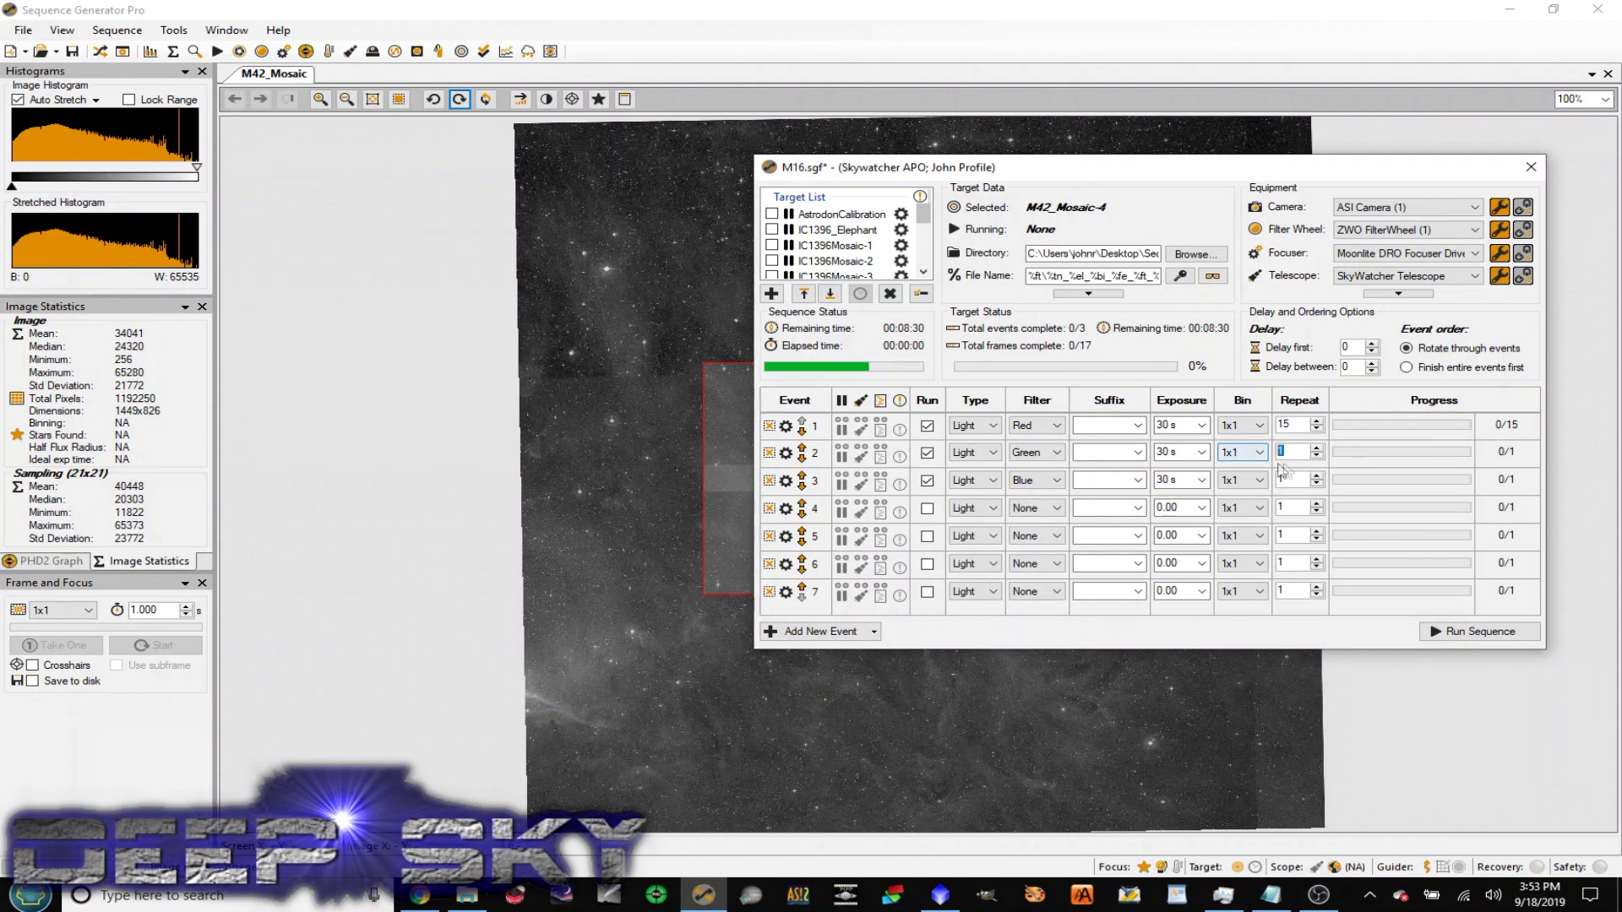
{"action": "left_click", "coordinate": [1288, 479]}
{"action": "type", "text": "15"}
{"action": "left_click", "coordinate": [1298, 505]}
{"action": "type", "text": "15"}
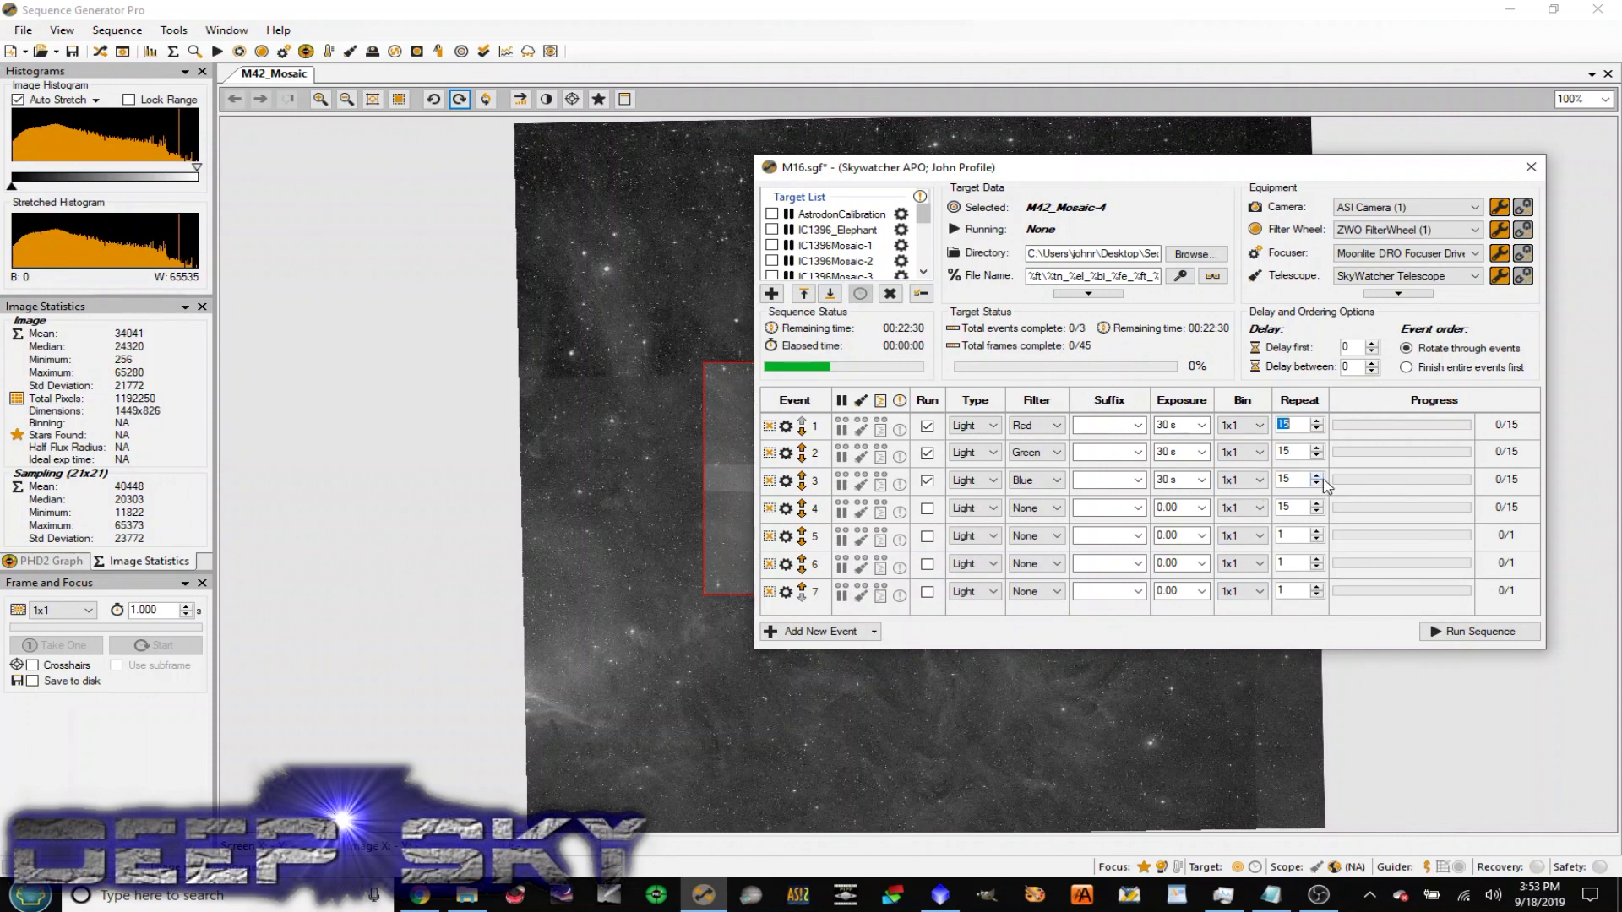
{"action": "left_click", "coordinate": [1501, 633]}
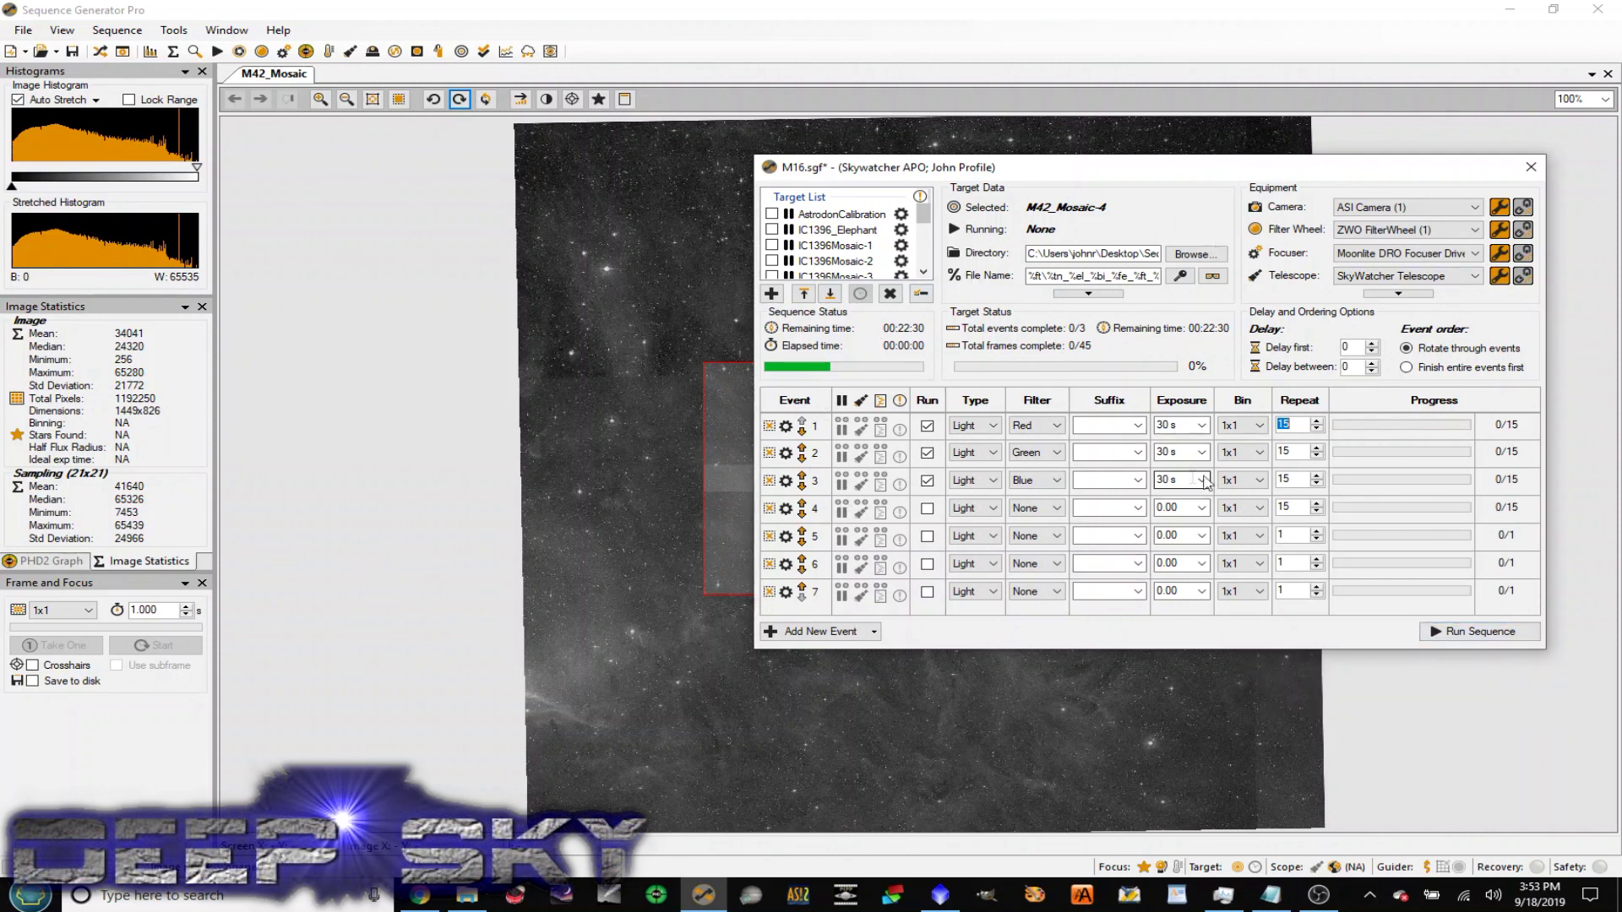
Move the sequence window aside and select all M42_Mosaic-1 frames in File Explorer's M42_Mosaic Light folder
{"action": "left_click_drag", "start_coordinate": [1031, 167], "coordinate": [1376, 171]}
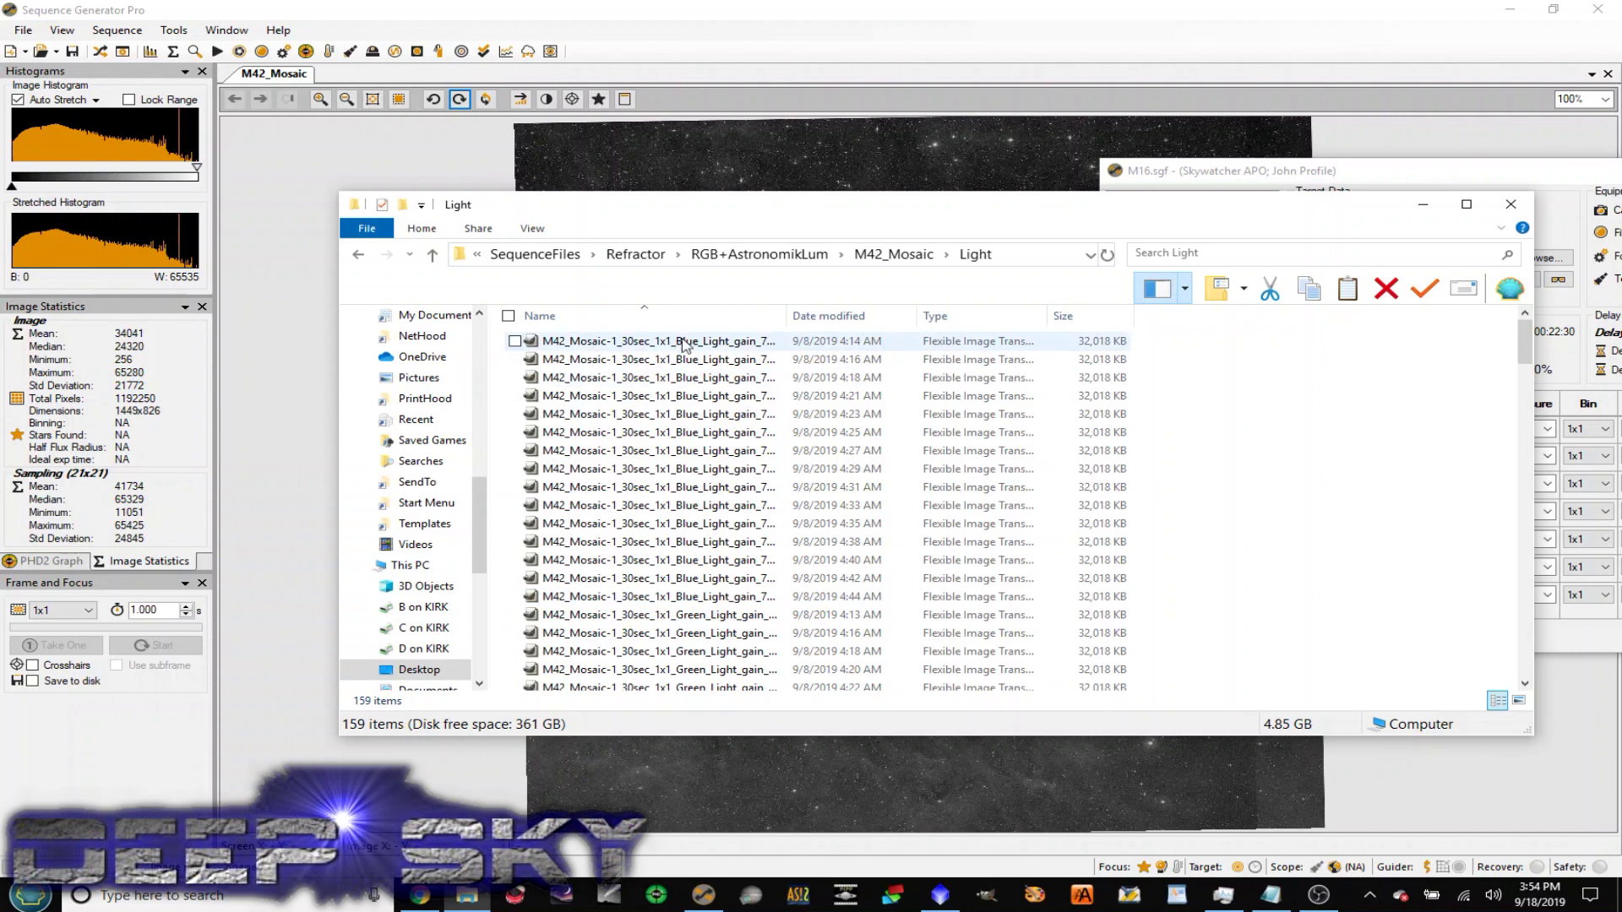
{"action": "left_click", "coordinate": [682, 342]}
{"action": "scroll", "coordinate": [747, 471], "scroll_direction": "down", "scroll_amount": 9}
{"action": "scroll", "coordinate": [743, 574], "scroll_direction": "down", "scroll_amount": 1}
{"action": "left_click", "coordinate": [668, 608], "text": "shift"}
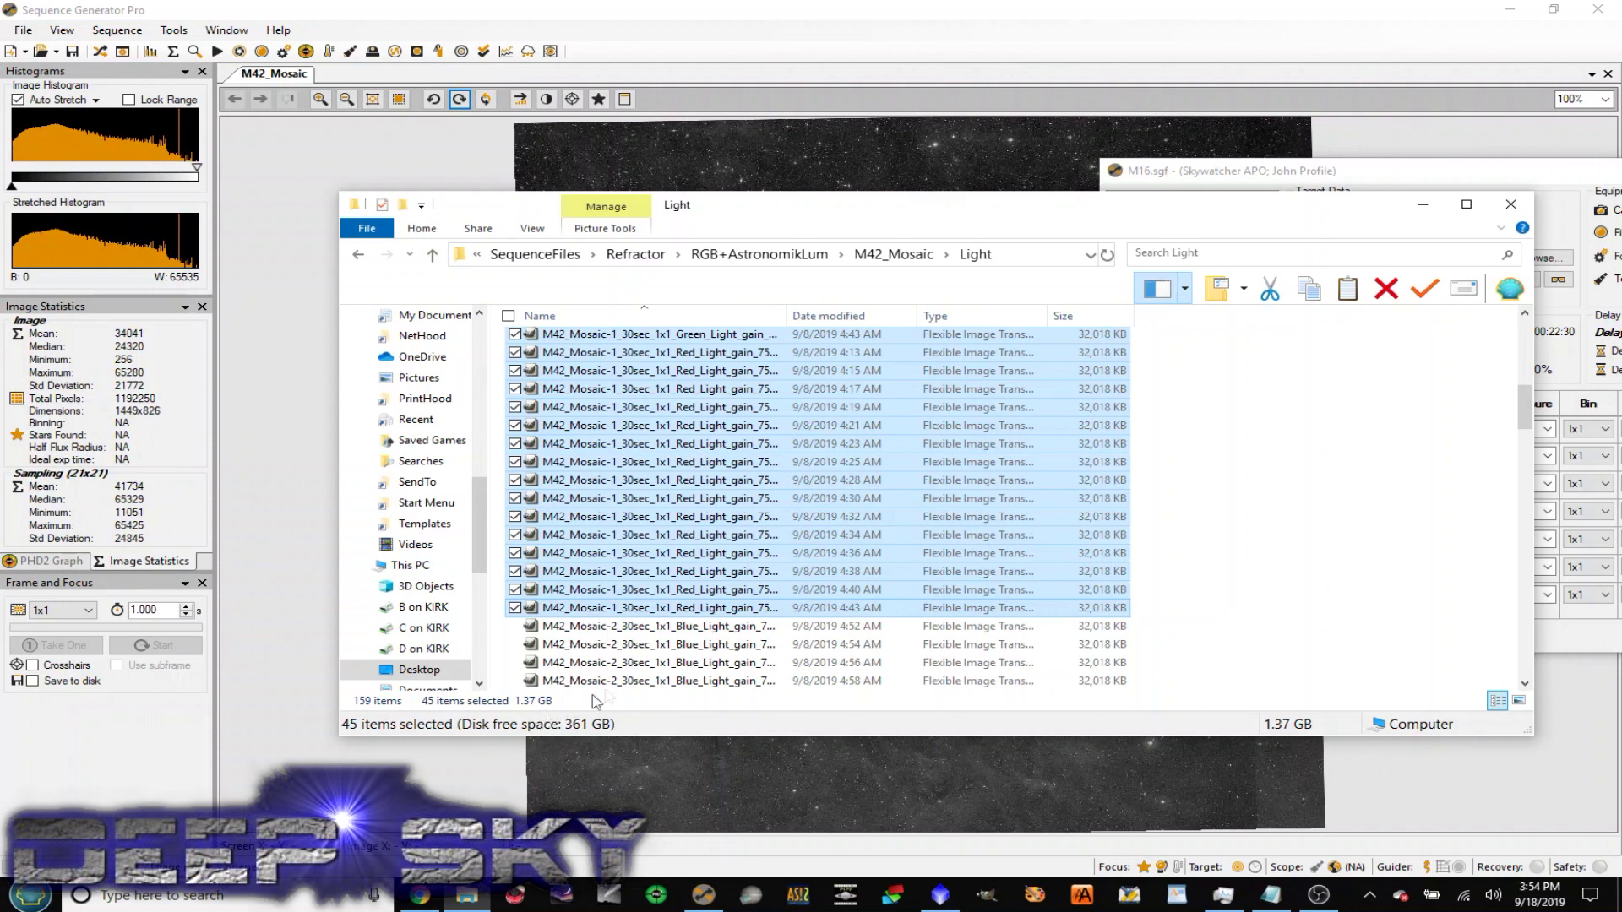
Look through the remaining light frames for mosaic tiles 2 to 4 in the folder
{"action": "scroll", "coordinate": [815, 621], "scroll_direction": "down", "scroll_amount": 1}
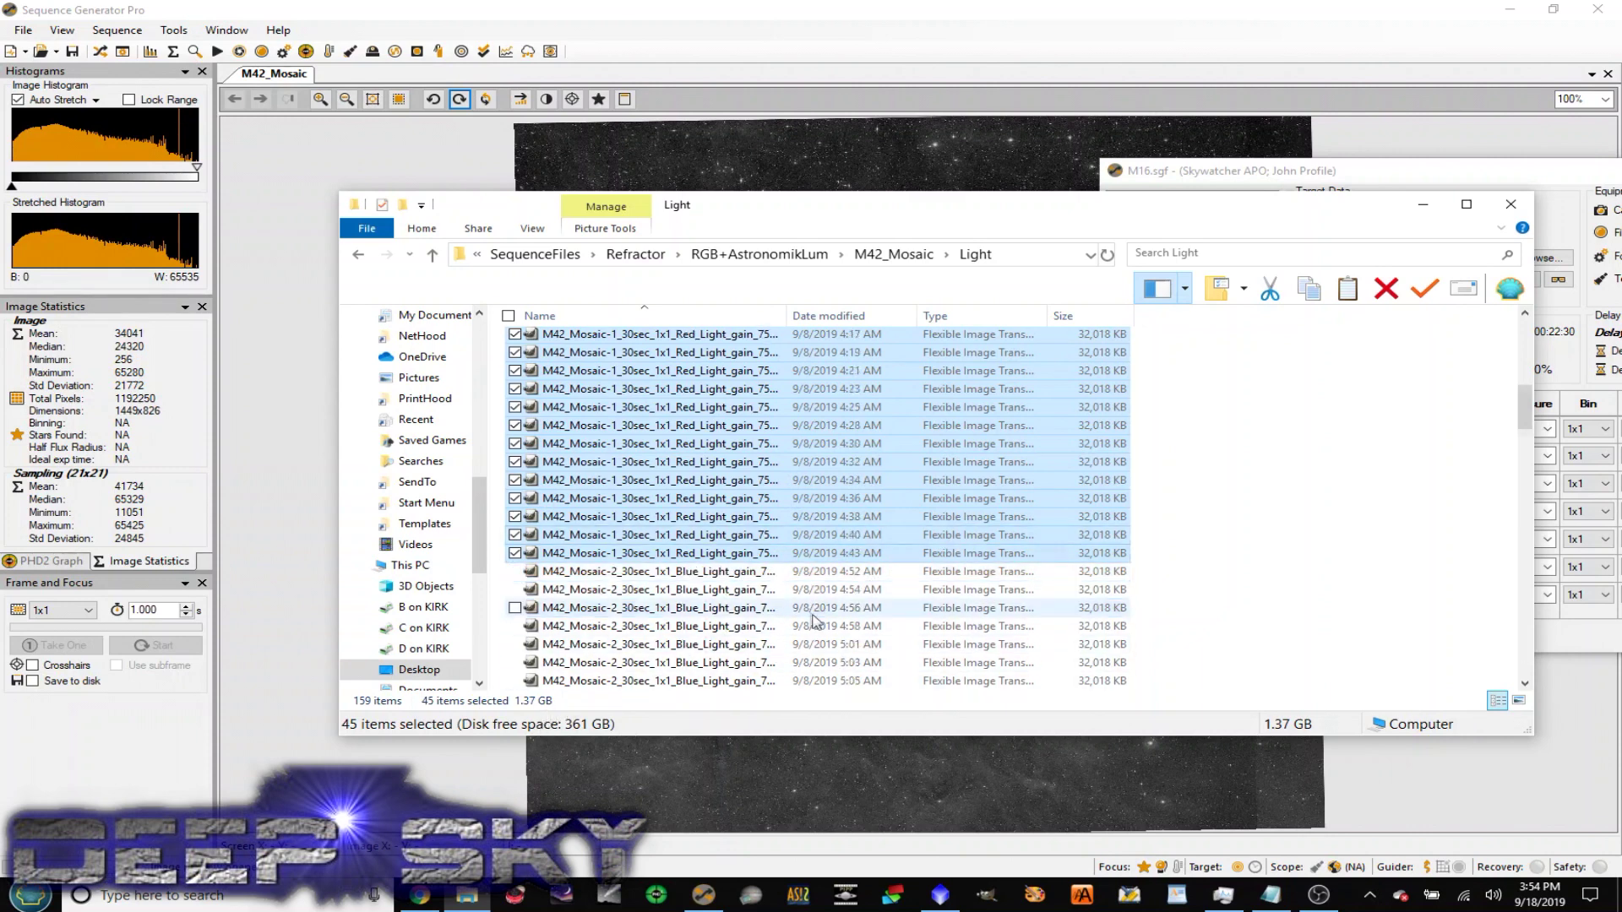
{"action": "scroll", "coordinate": [813, 621], "scroll_direction": "down", "scroll_amount": 2}
{"action": "left_click", "coordinate": [682, 462]}
{"action": "scroll", "coordinate": [696, 505], "scroll_direction": "down", "scroll_amount": 2}
{"action": "scroll", "coordinate": [695, 505], "scroll_direction": "down", "scroll_amount": 10}
{"action": "left_click", "coordinate": [682, 571]}
{"action": "scroll", "coordinate": [683, 571], "scroll_direction": "down", "scroll_amount": 10}
{"action": "left_click", "coordinate": [682, 571]}
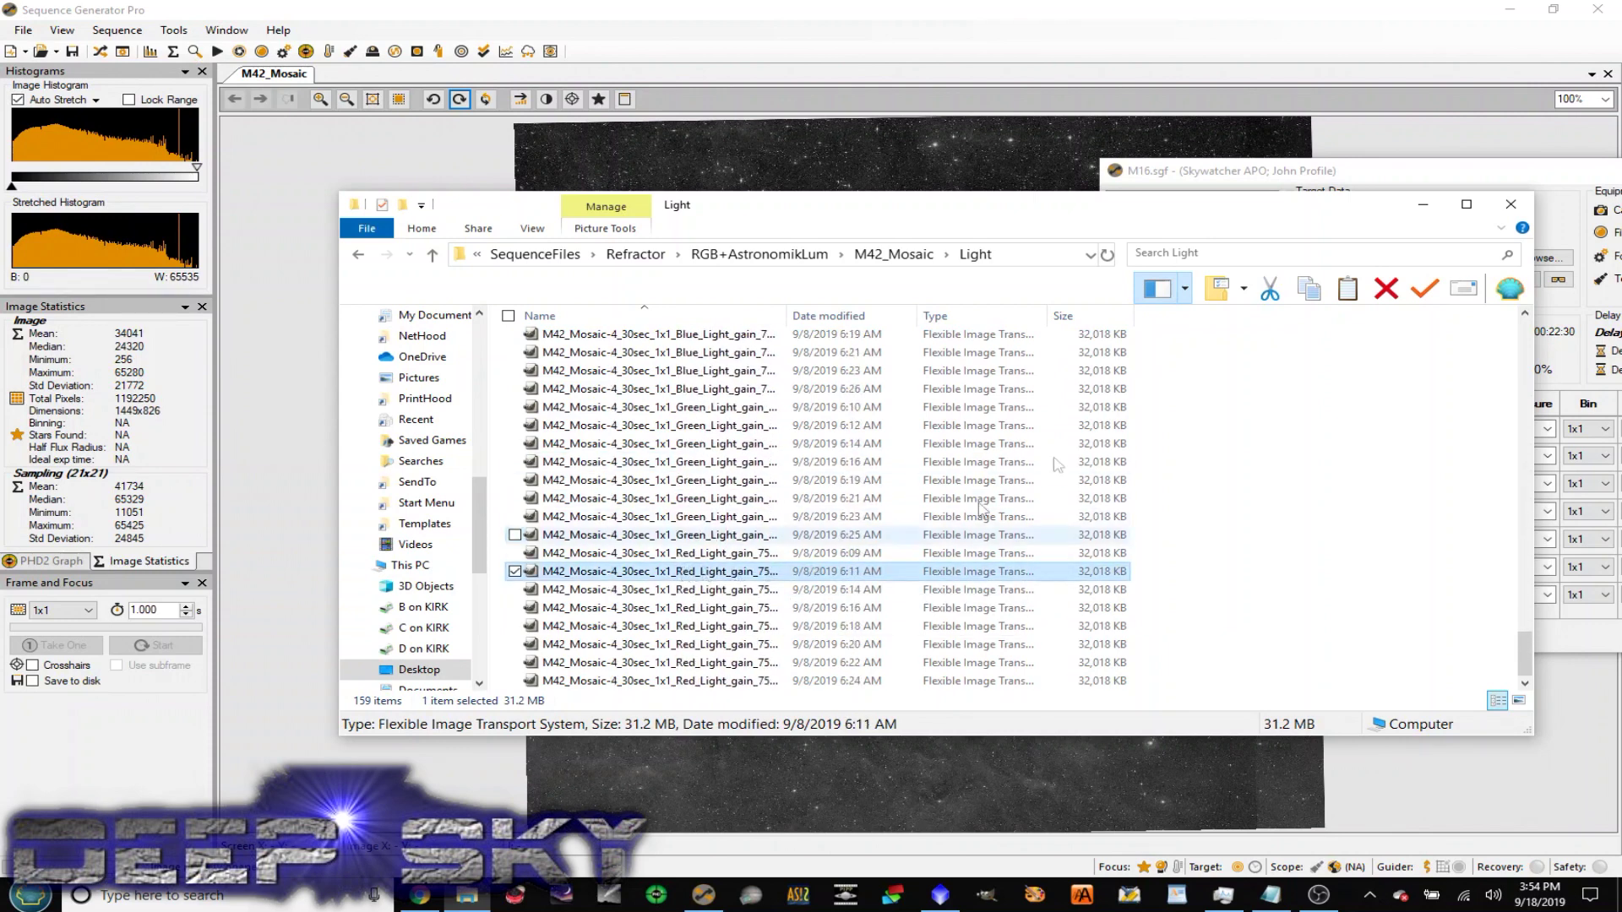
{"action": "left_click", "coordinate": [1314, 551]}
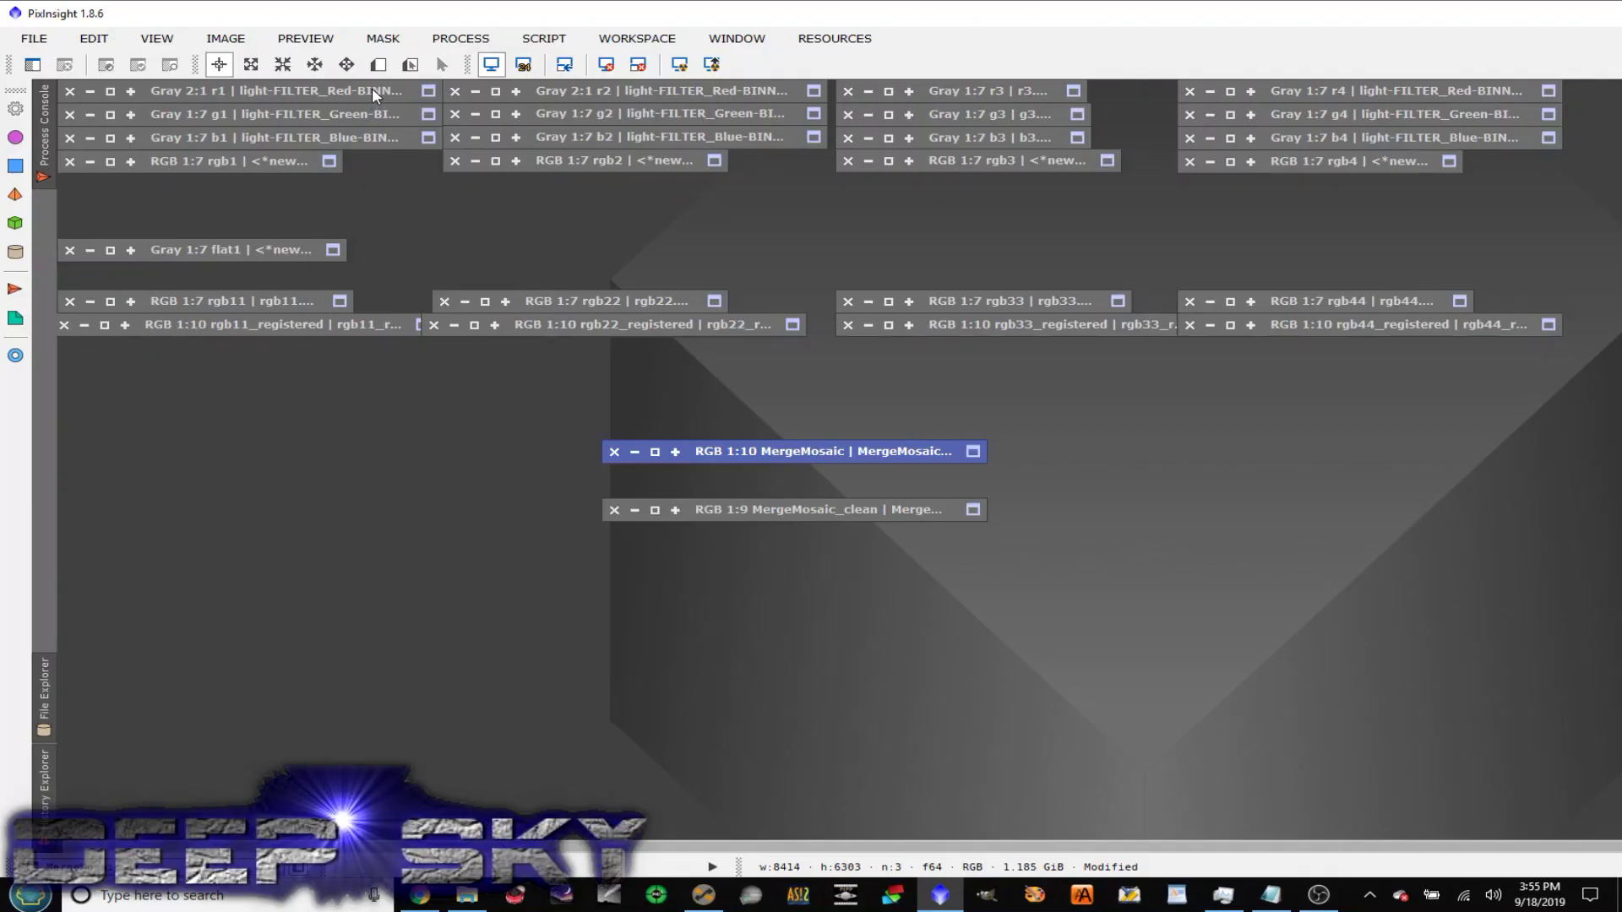
In PixInsight, expand the r1, g1 and b1 filter images for inspection, then collapse all three
{"action": "double_click", "coordinate": [372, 88]}
{"action": "scroll", "coordinate": [551, 493], "scroll_direction": "down", "scroll_amount": 5}
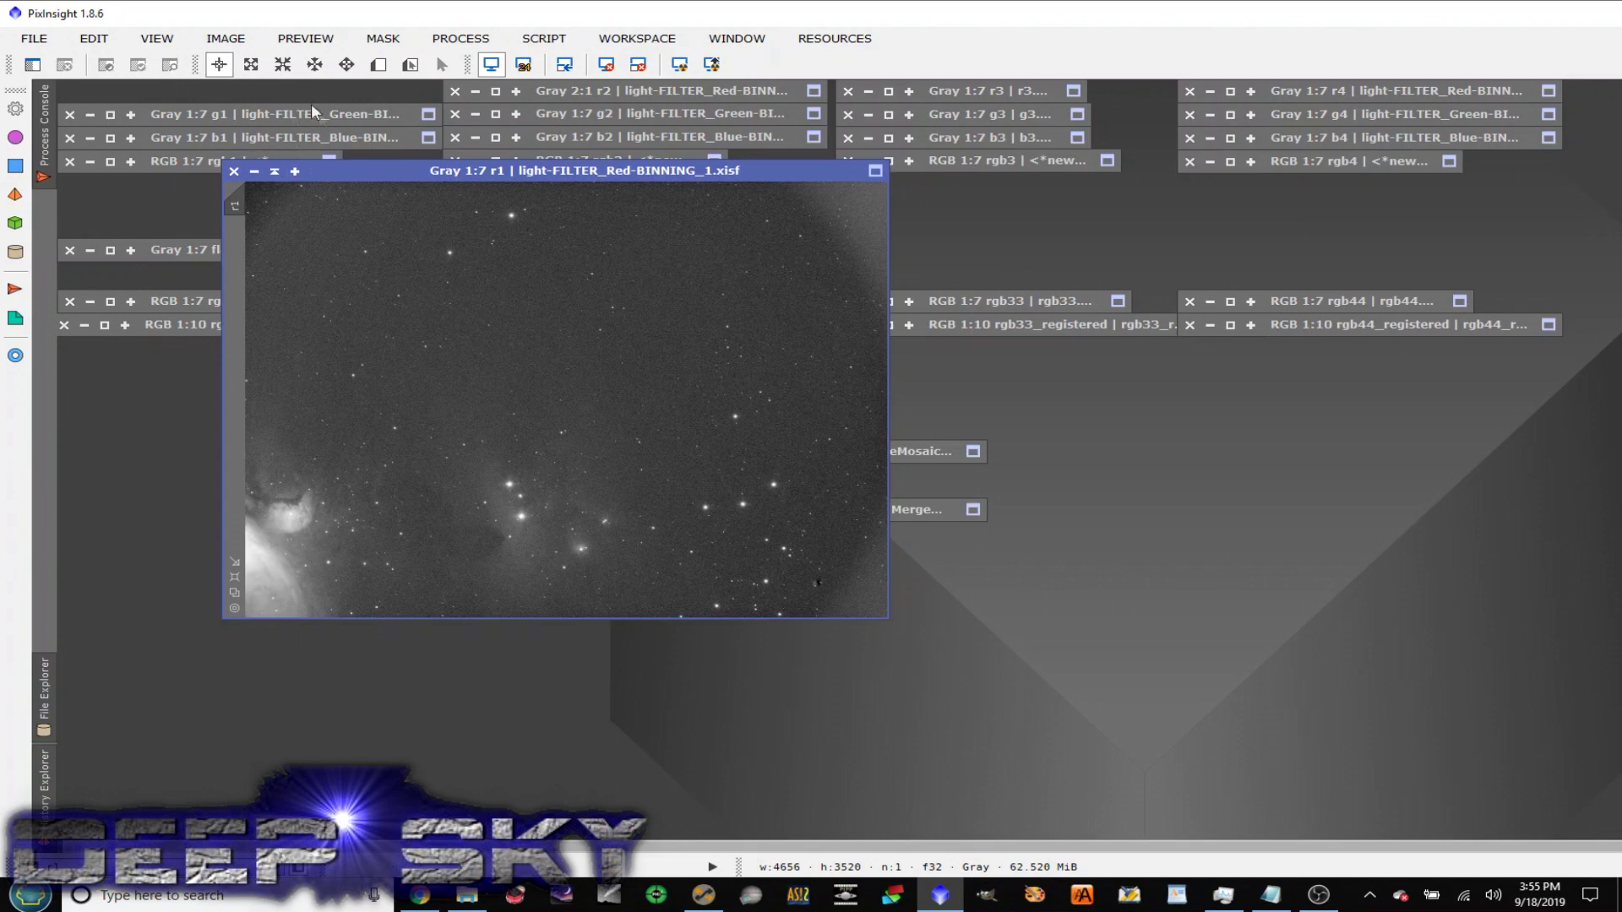
{"action": "double_click", "coordinate": [365, 114]}
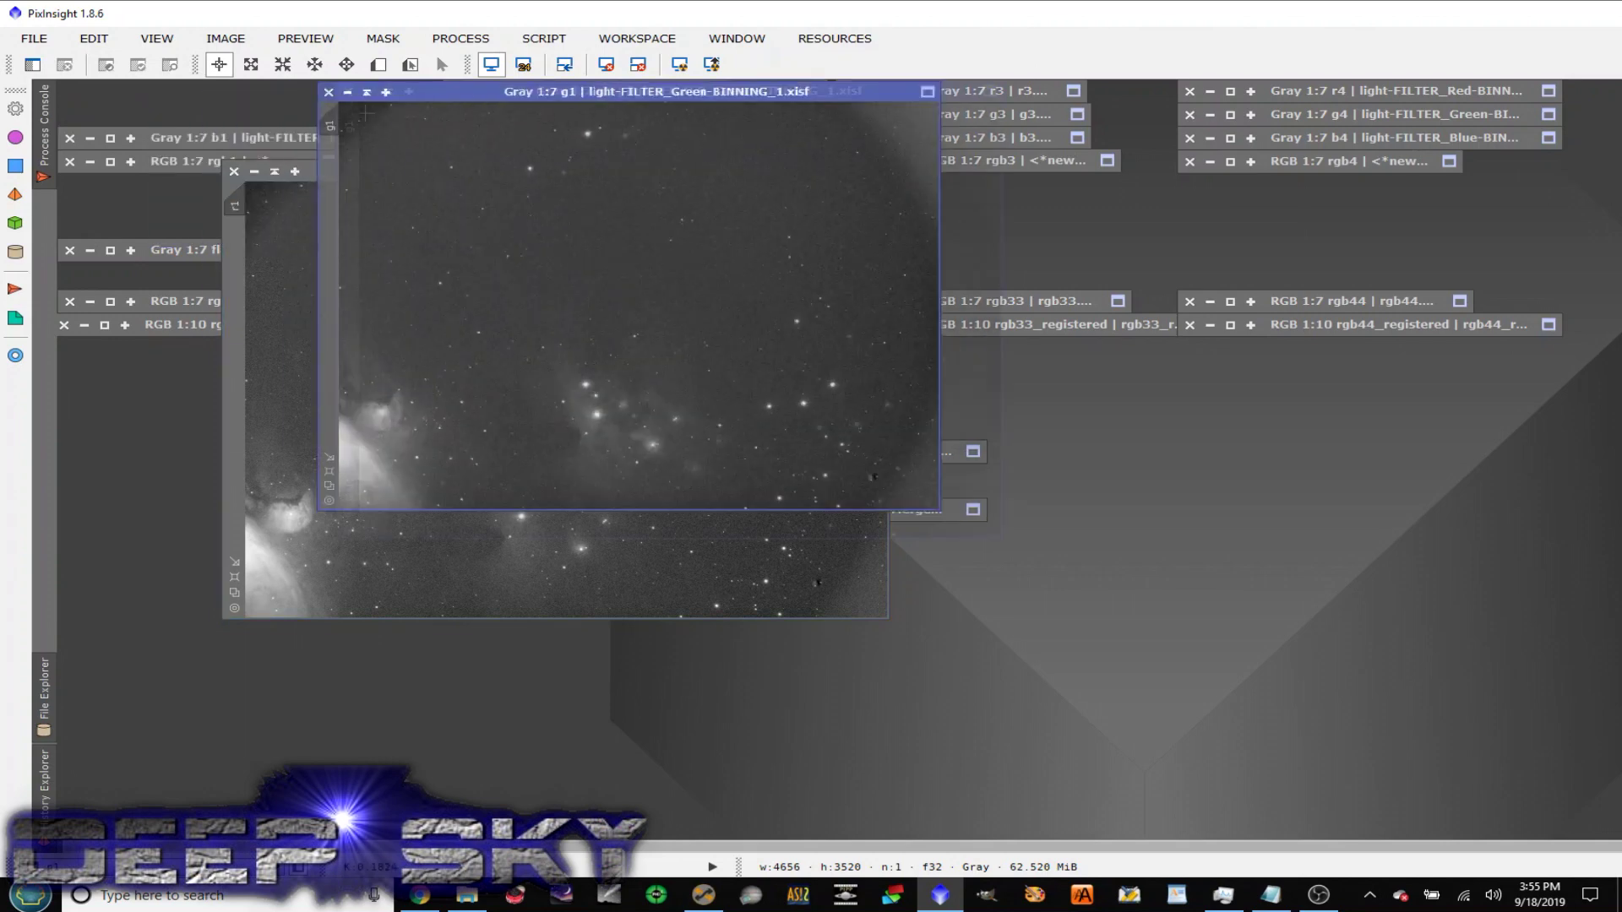
{"action": "double_click", "coordinate": [257, 132]}
{"action": "left_click_drag", "start_coordinate": [616, 257], "coordinate": [941, 214]}
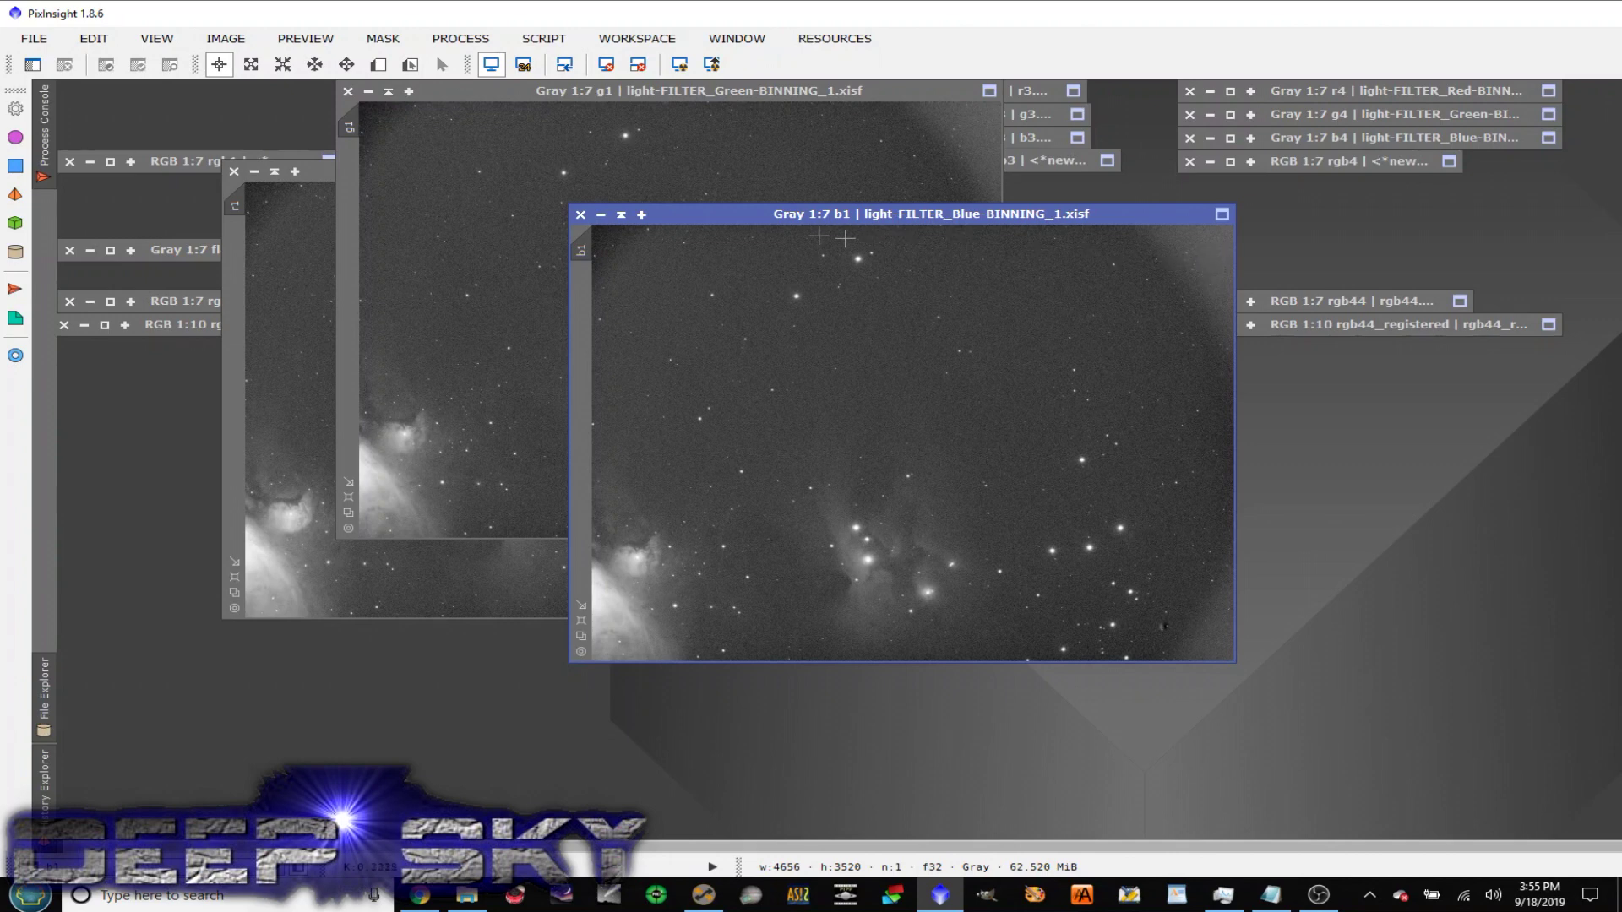
{"action": "left_click", "coordinate": [625, 222]}
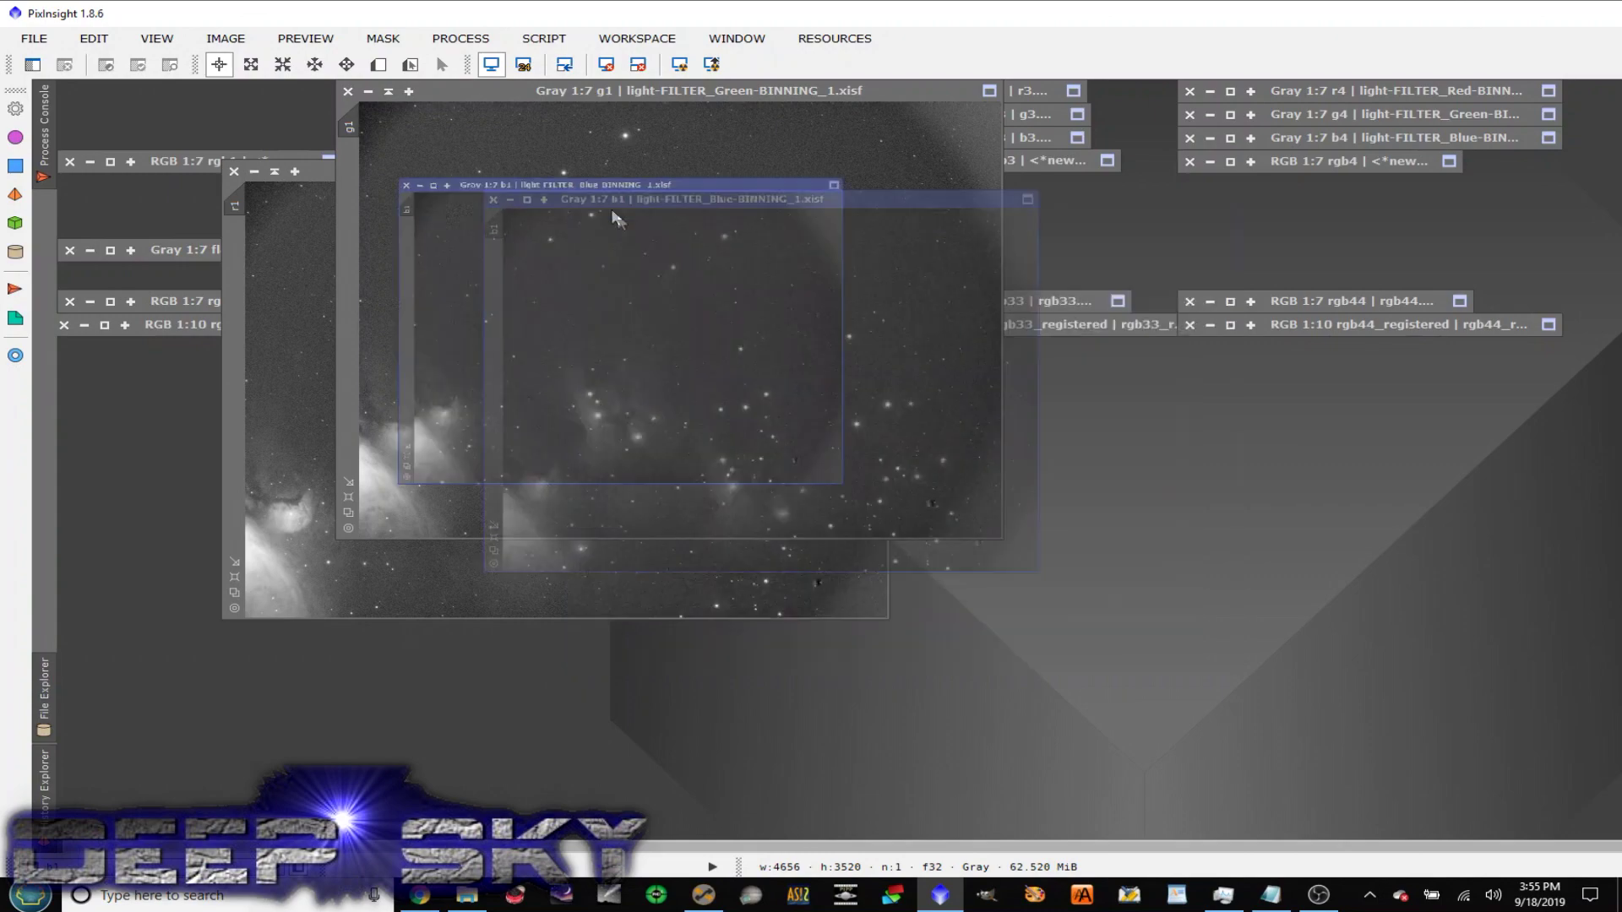
{"action": "left_click", "coordinate": [389, 92]}
{"action": "left_click", "coordinate": [275, 171]}
Expand the rgb1, rgb2, rgb3 and rgb4 color images and bring them forward one after another to compare the tiles
{"action": "double_click", "coordinate": [275, 162]}
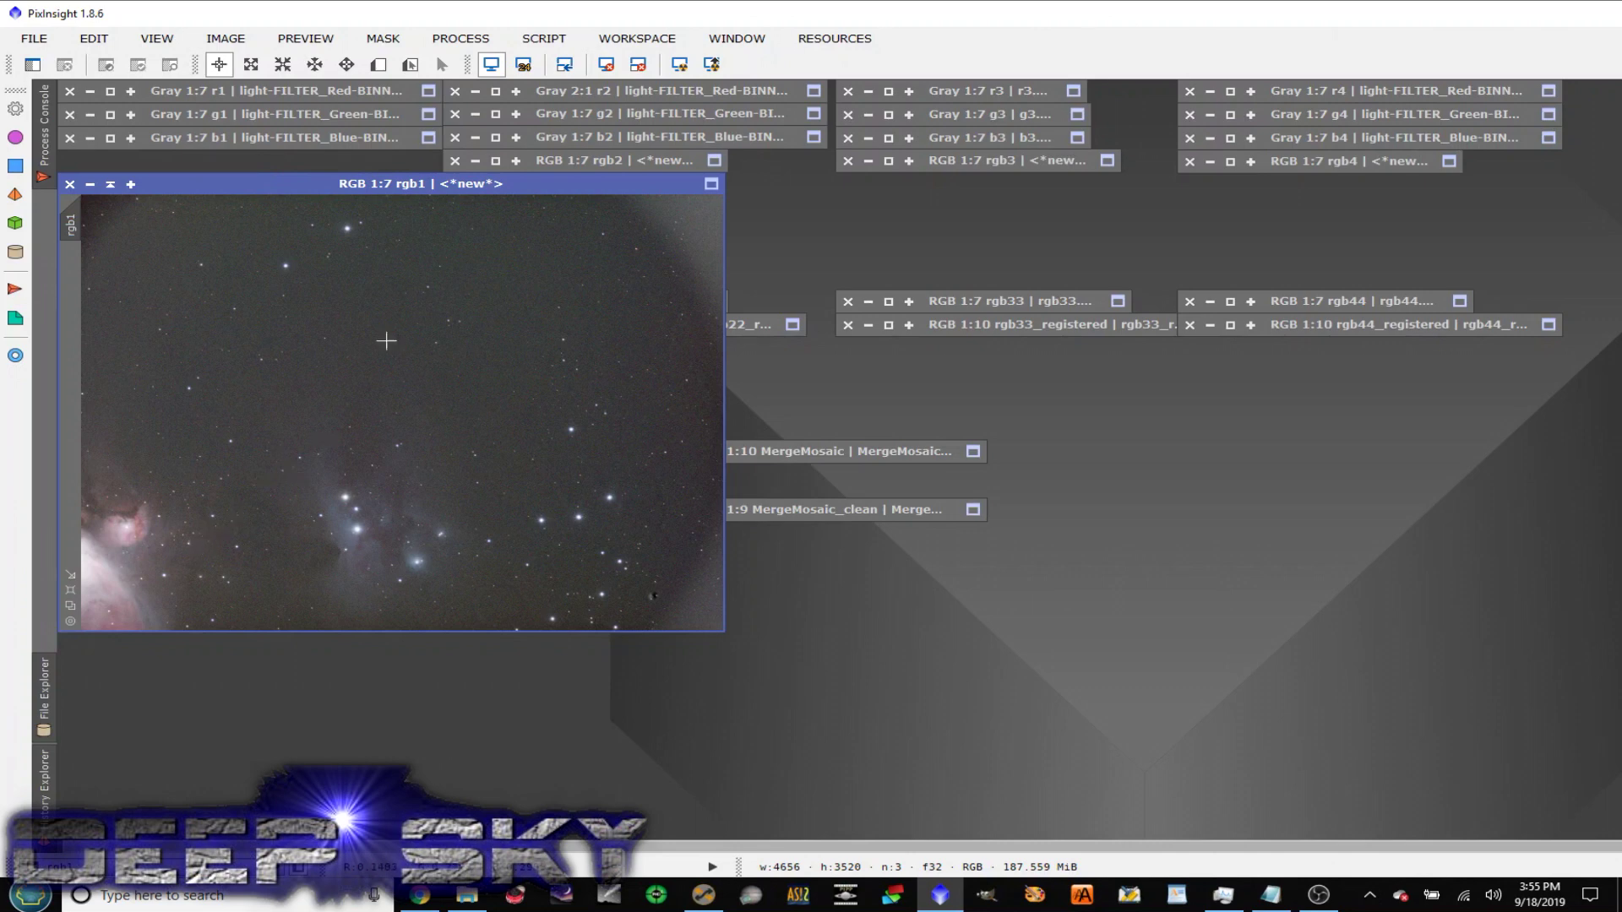
{"action": "double_click", "coordinate": [633, 160]}
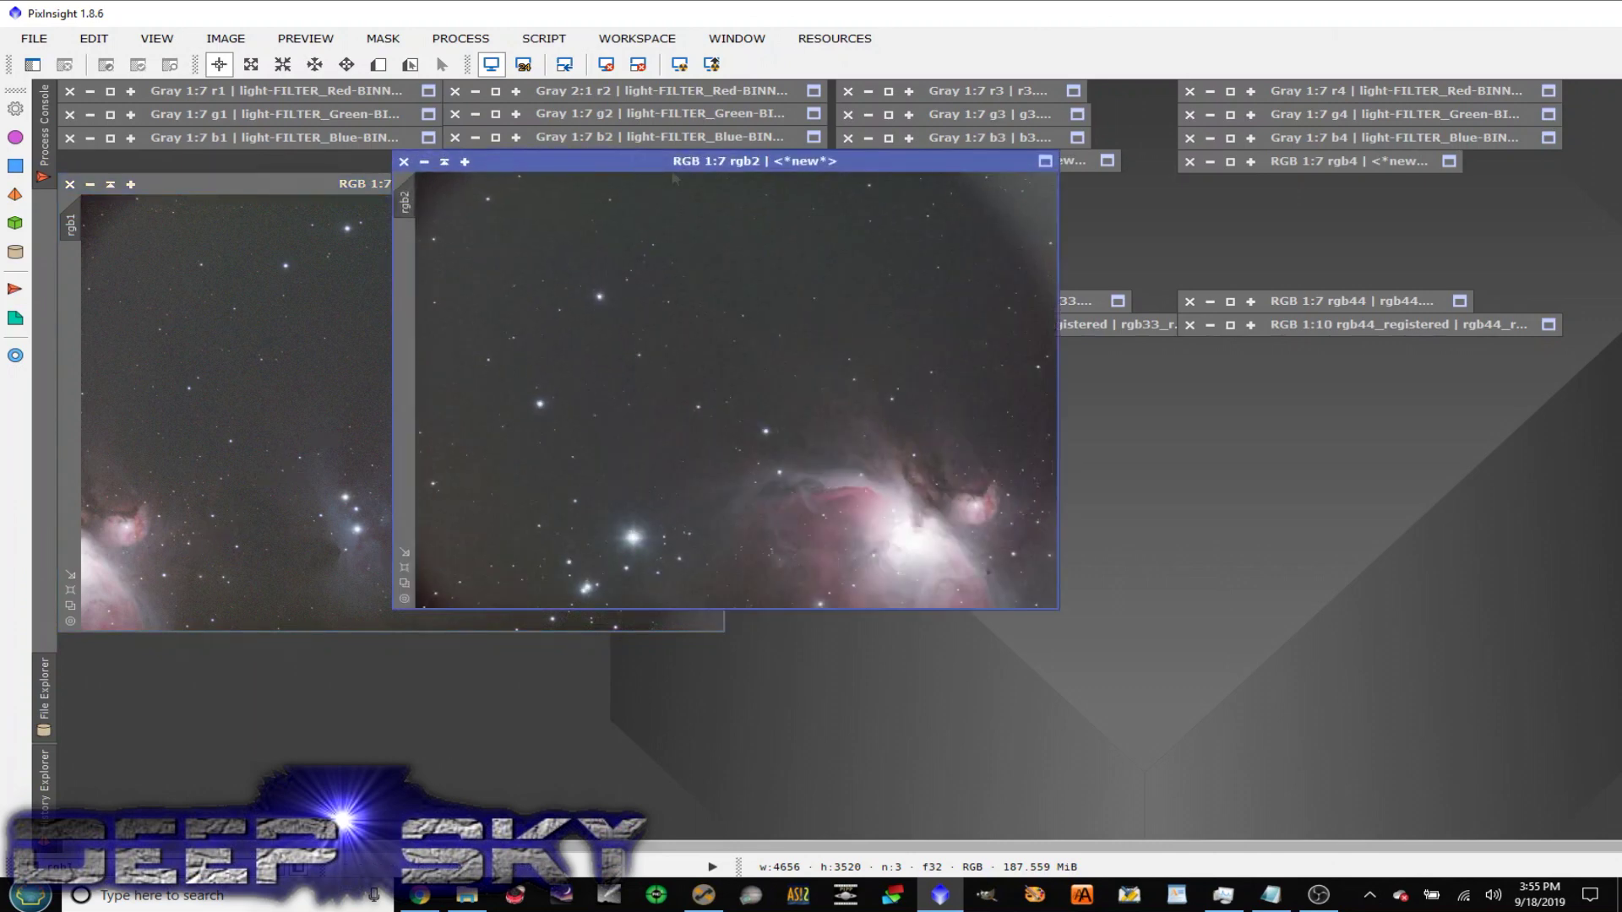
{"action": "double_click", "coordinate": [1081, 165]}
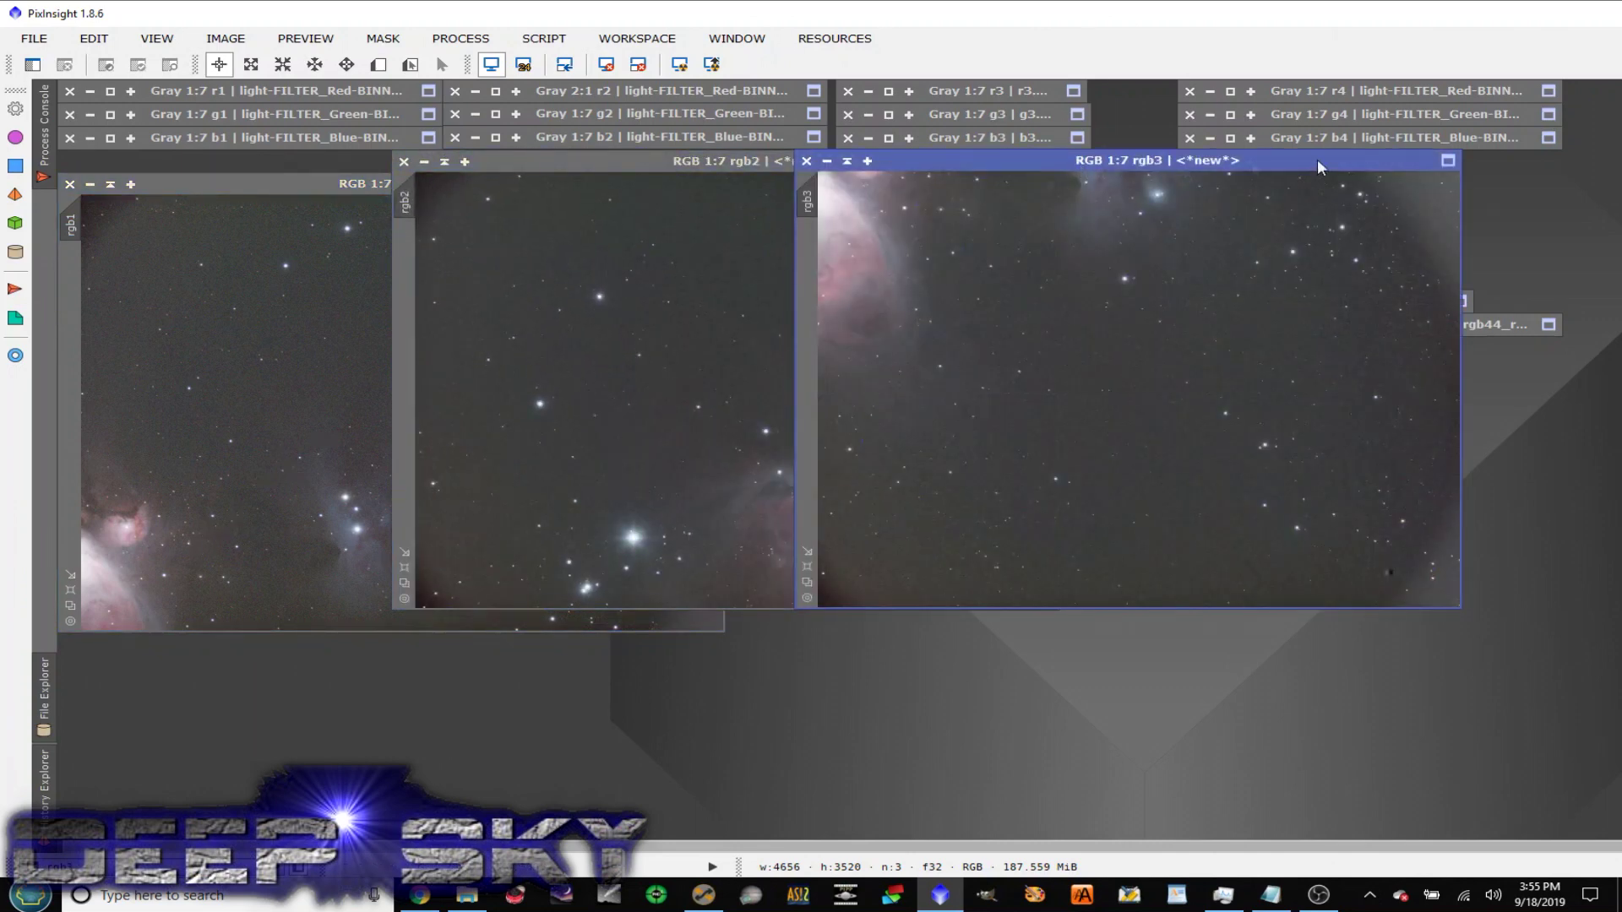
{"action": "double_click", "coordinate": [1313, 165]}
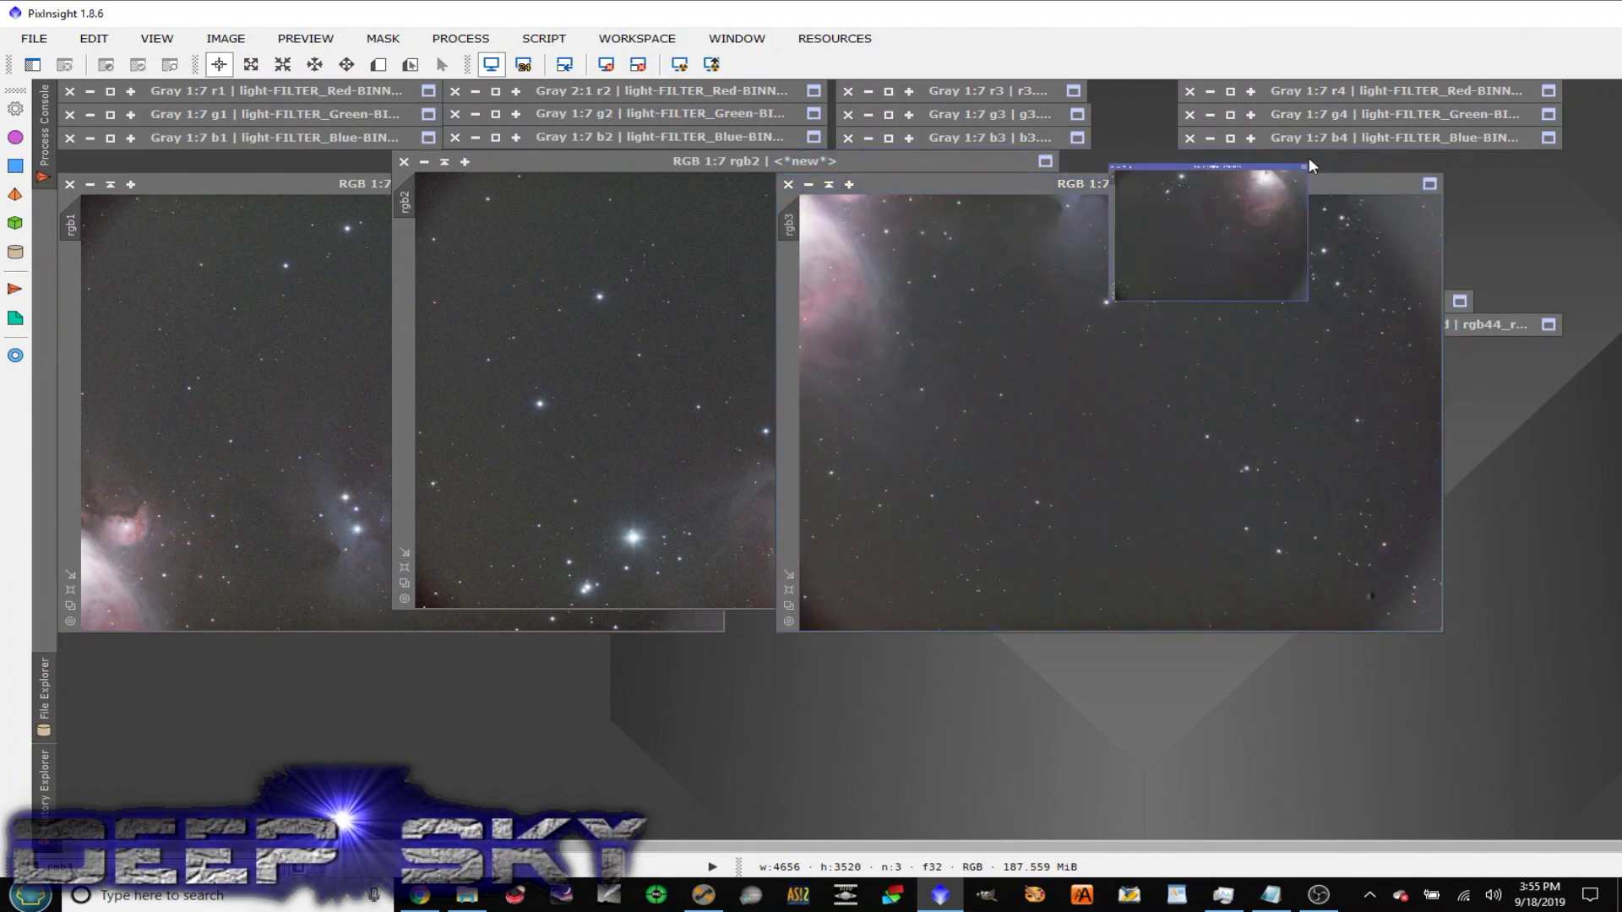
{"action": "left_click", "coordinate": [926, 326]}
{"action": "left_click", "coordinate": [643, 357]}
{"action": "left_click", "coordinate": [327, 380]}
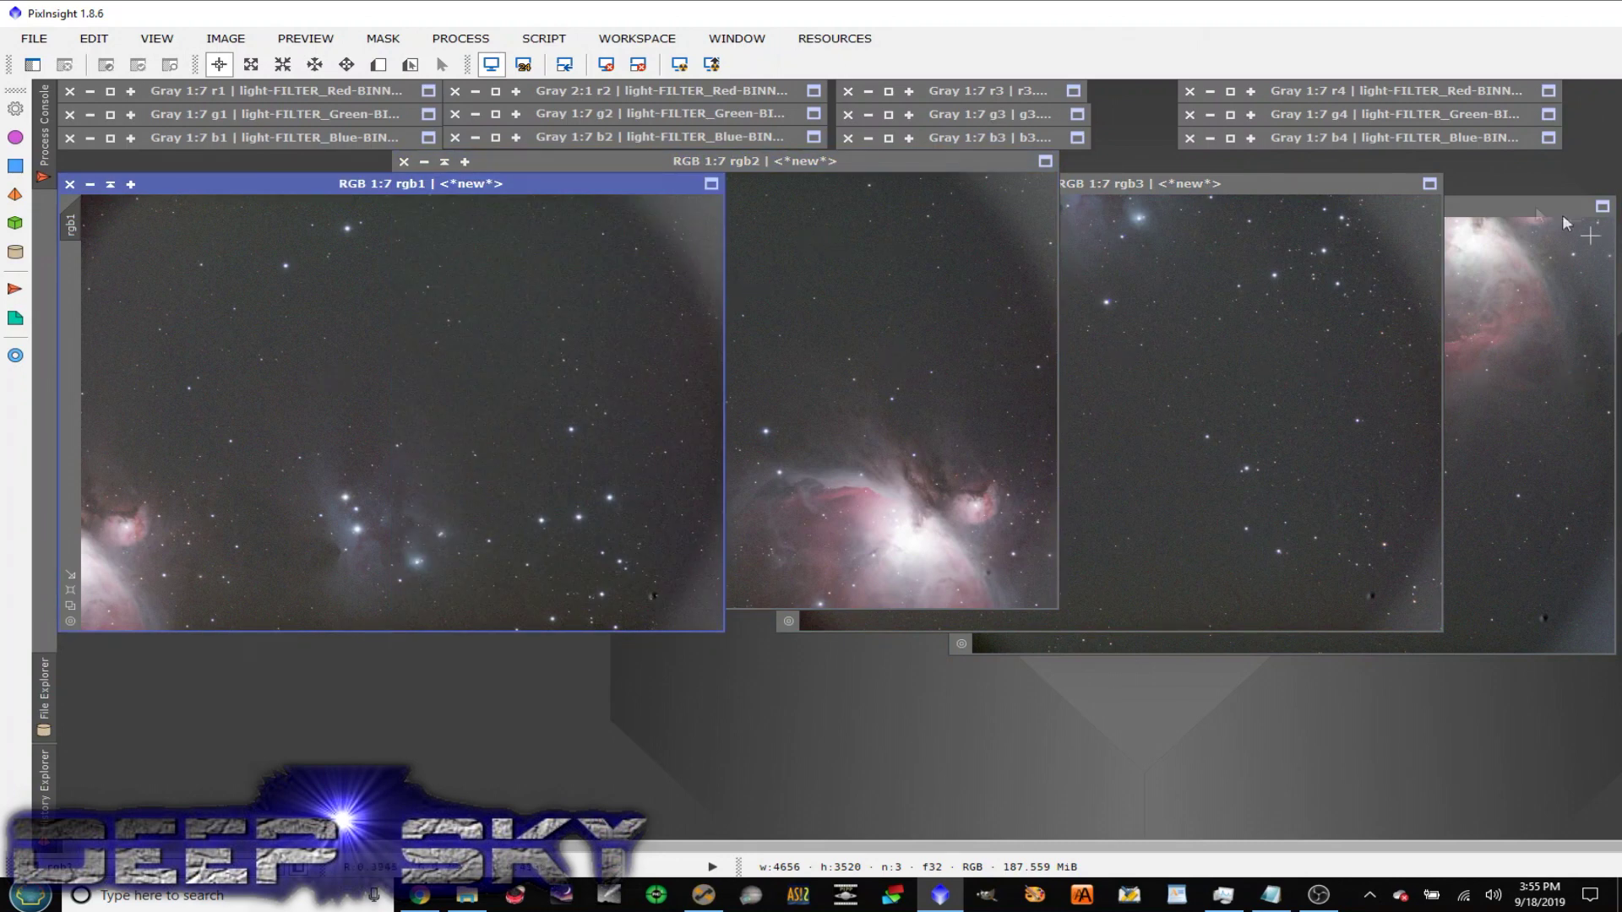
Collapse the four expanded color tile images, from rgb4 back to rgb1
{"action": "left_click", "coordinate": [1520, 209]}
{"action": "left_click", "coordinate": [1001, 206]}
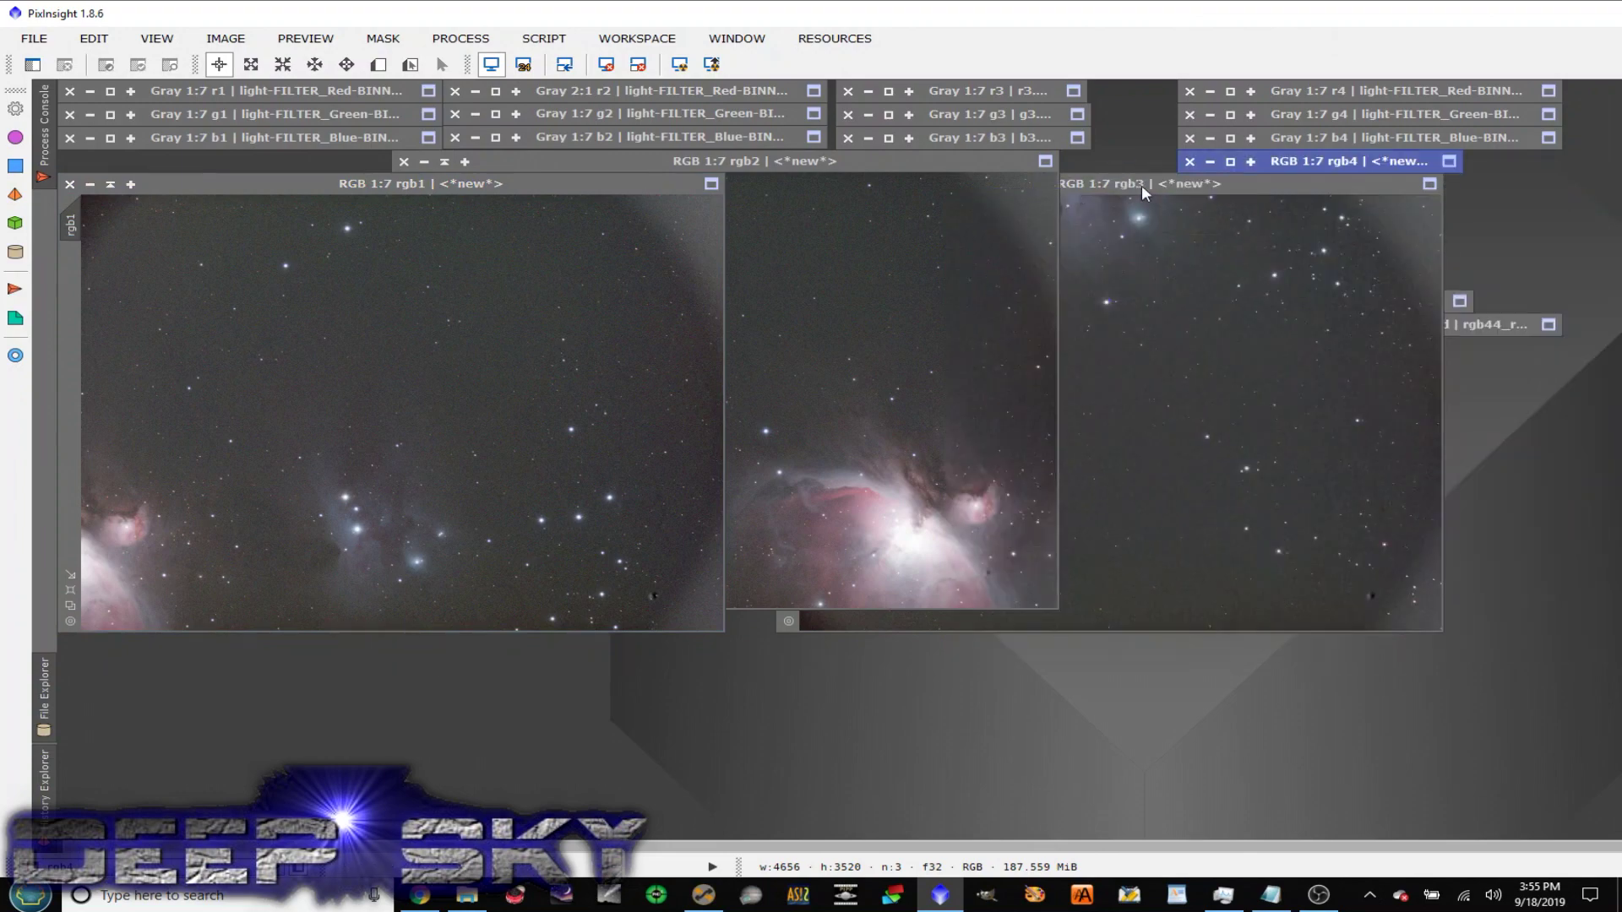
{"action": "left_click", "coordinate": [1140, 188]}
{"action": "left_click", "coordinate": [827, 187]}
{"action": "left_click", "coordinate": [444, 162]}
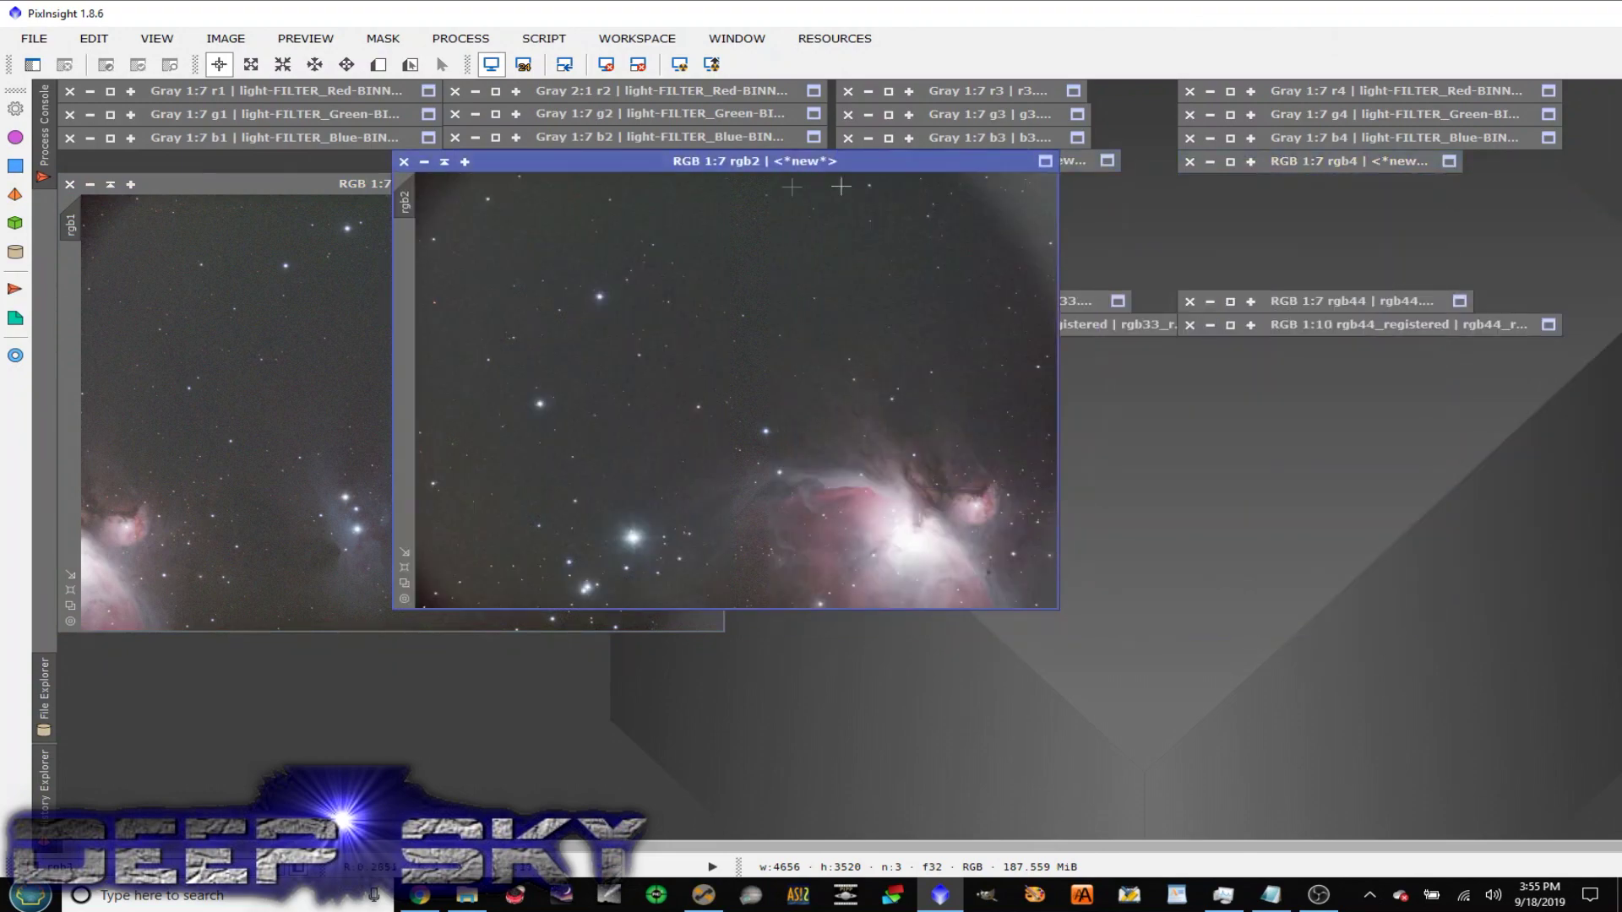
{"action": "left_click", "coordinate": [444, 161]}
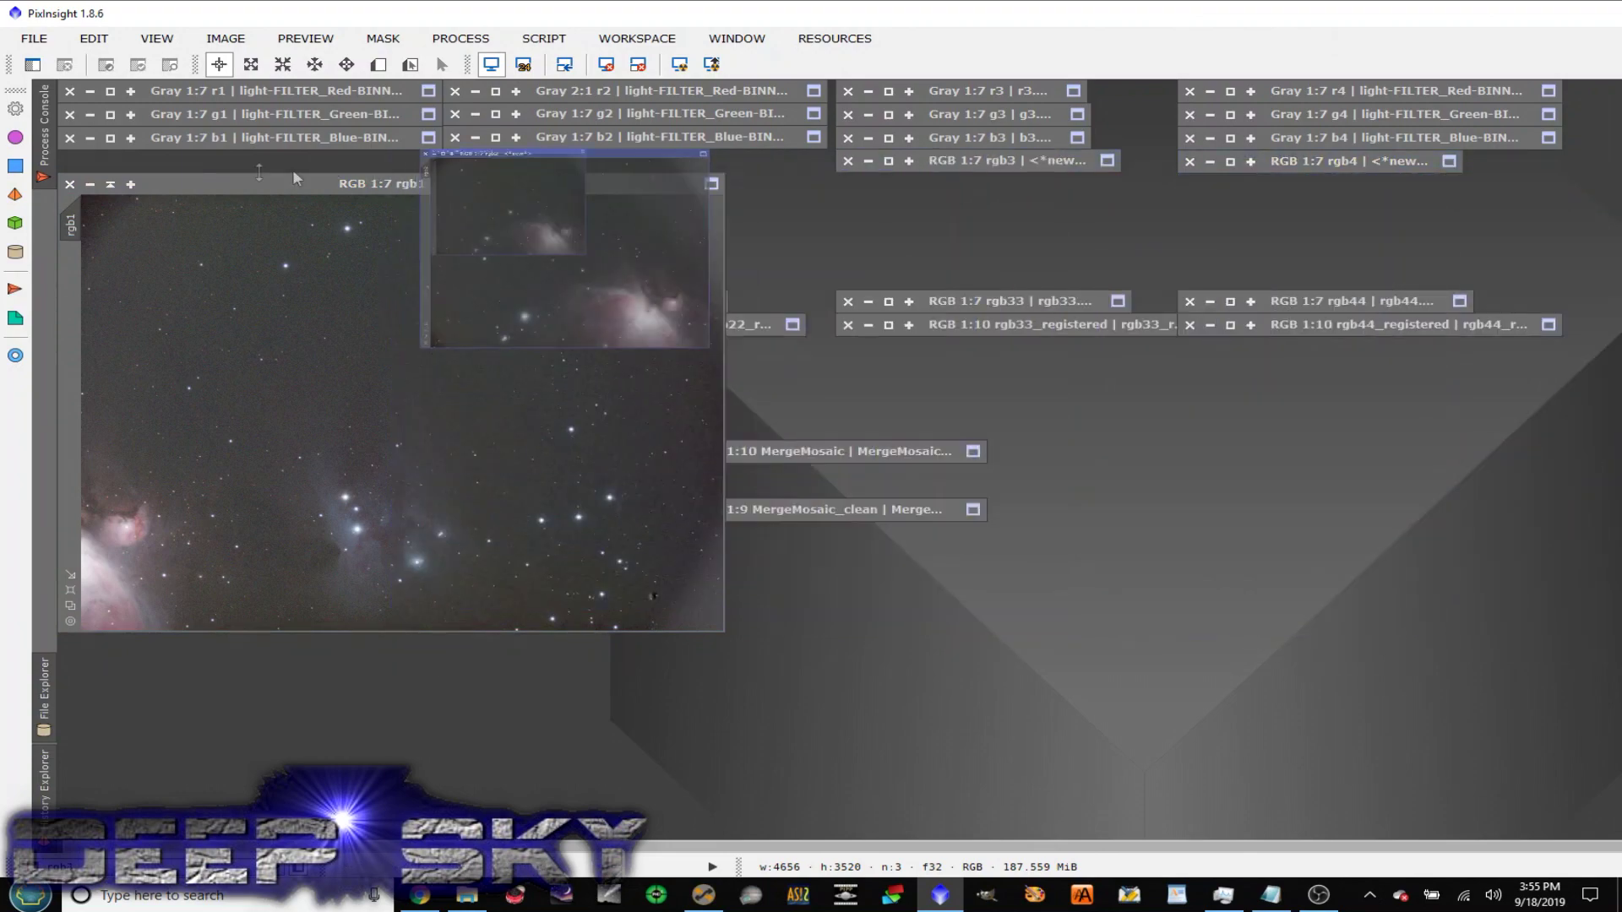
{"action": "left_click", "coordinate": [109, 184]}
With flat1 and rgb2 expanded, execute PixelMath on rgb2 with rgb2*mean(flat1)/flat1 for all three channels, and fit the new image's window
{"action": "double_click", "coordinate": [273, 251]}
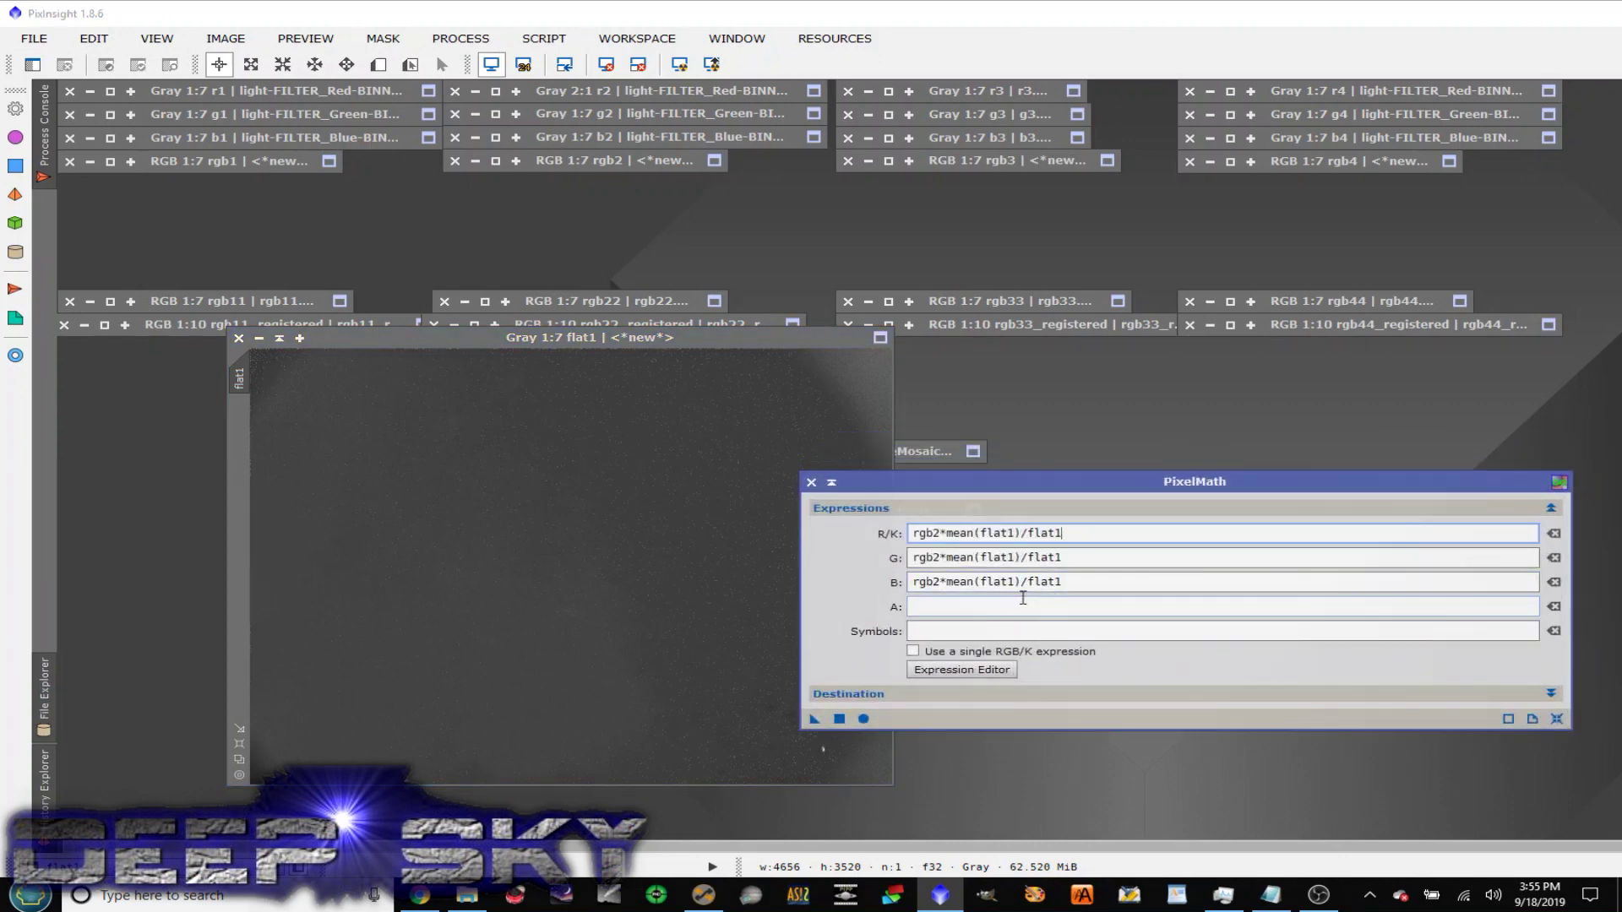
{"action": "double_click", "coordinate": [626, 160]}
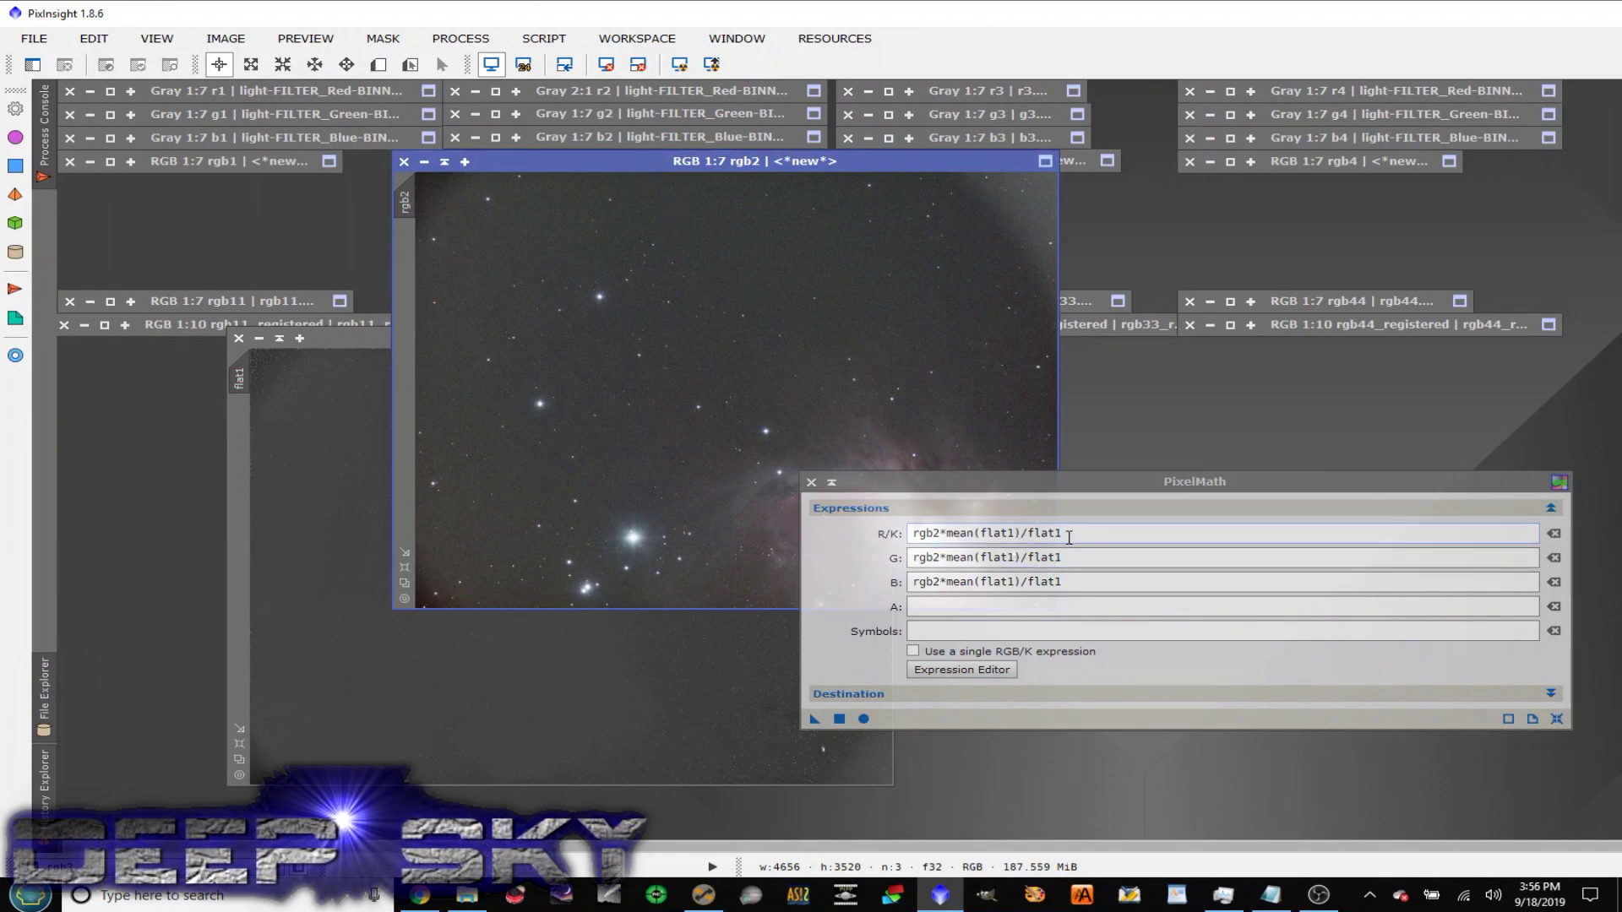
{"action": "left_click", "coordinate": [840, 719]}
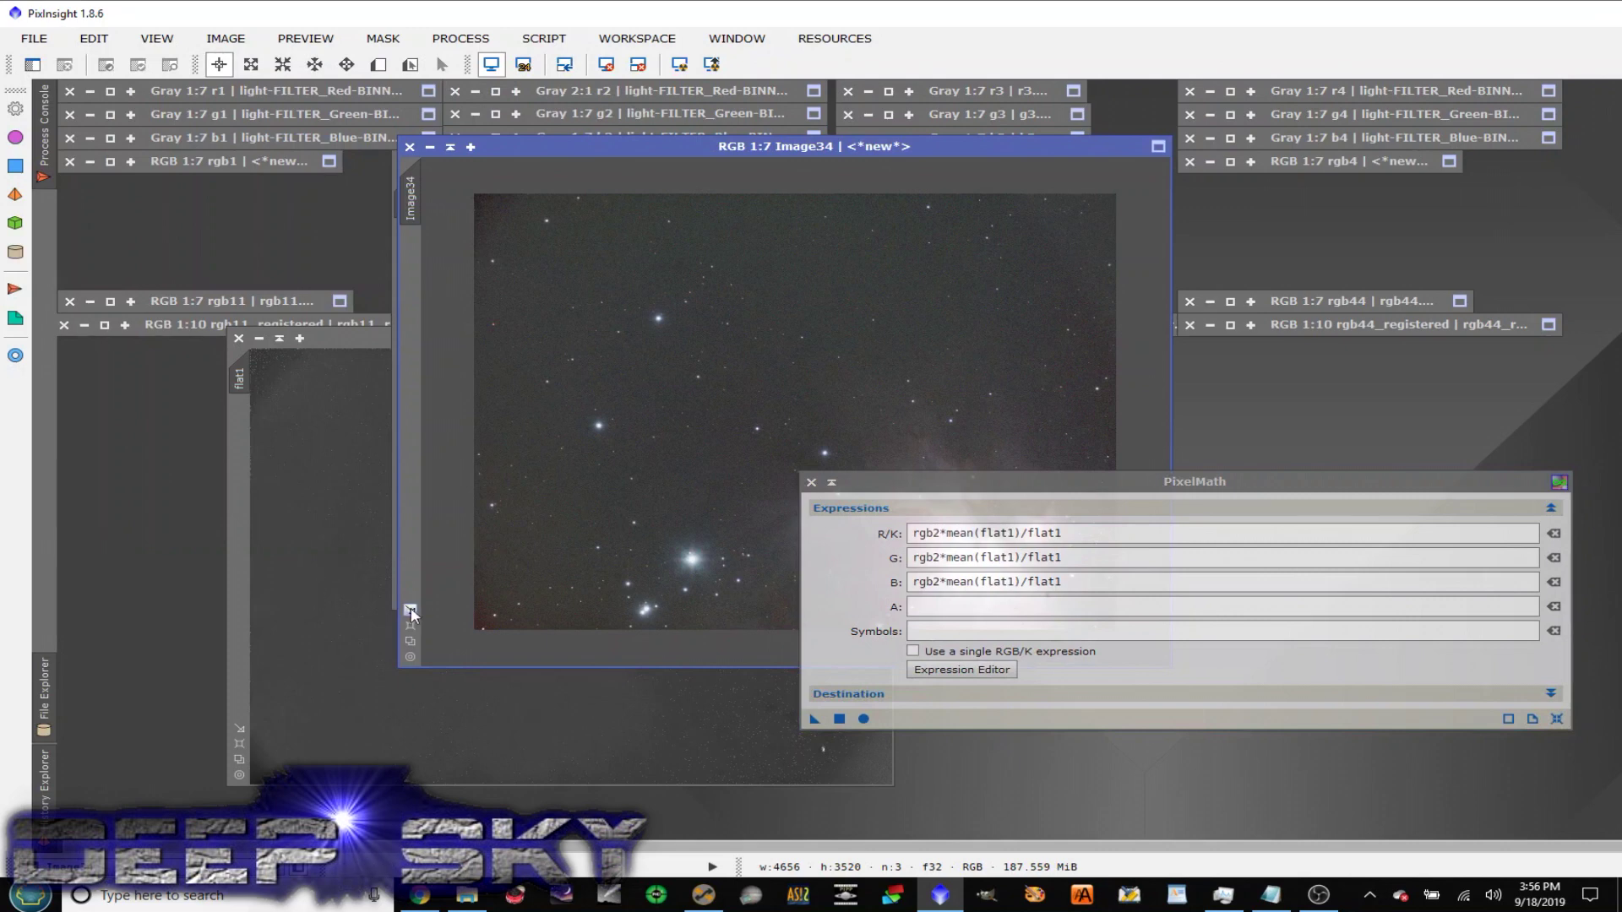
{"action": "left_click", "coordinate": [411, 610]}
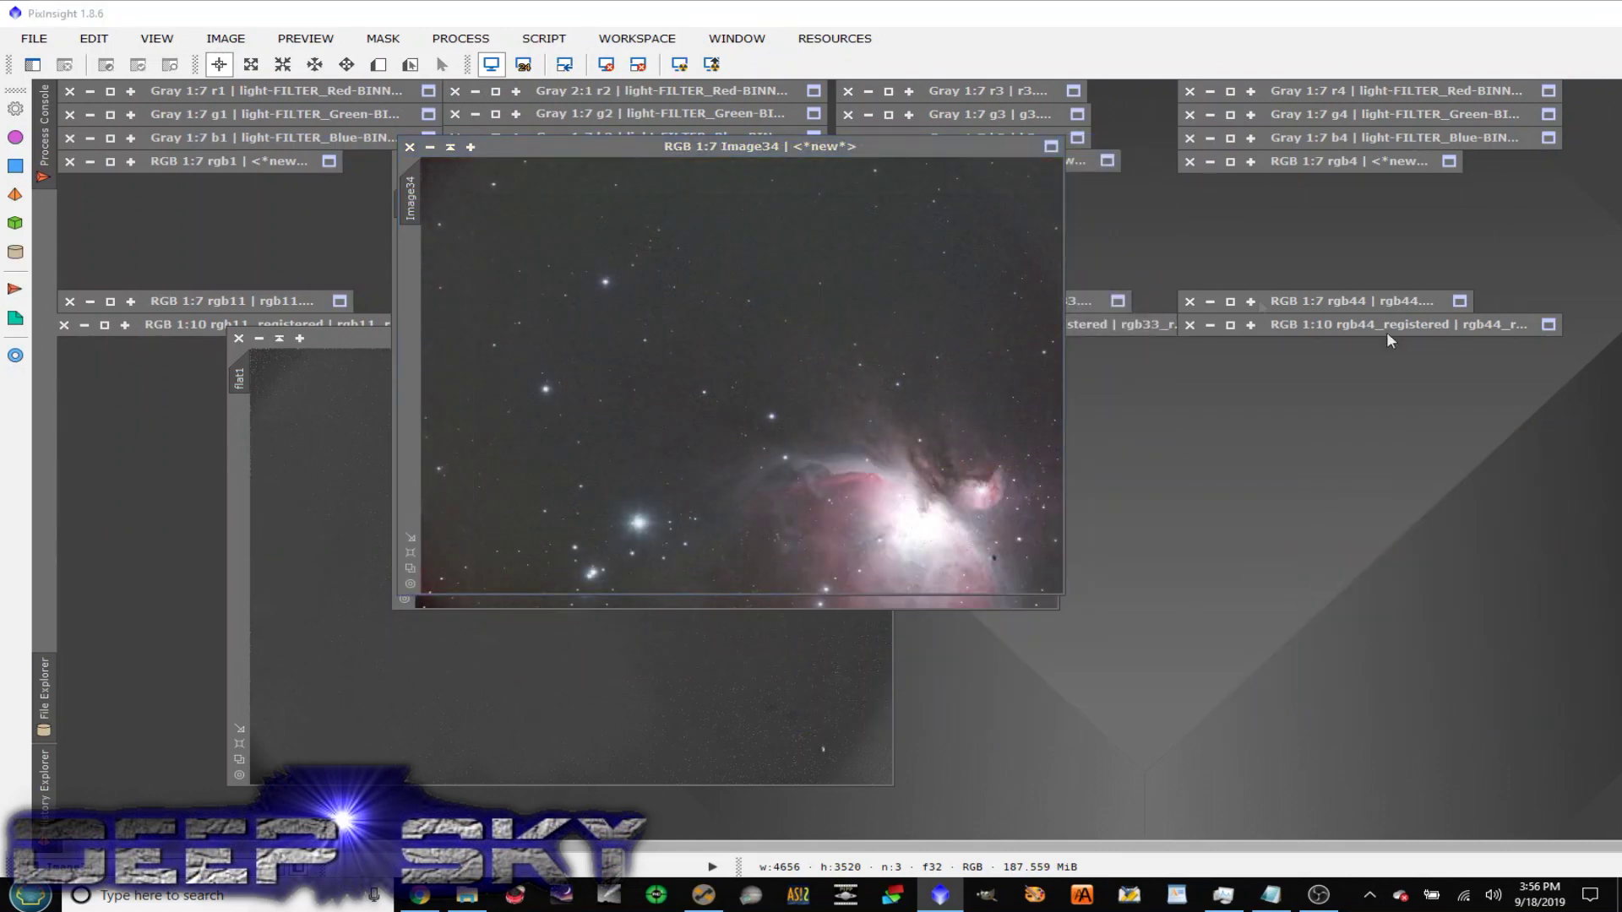
Place the flat-corrected image beside rgb2 to compare their corners, and collapse rgb2 and flat1 when finished
{"action": "left_click_drag", "start_coordinate": [963, 146], "coordinate": [849, 183]}
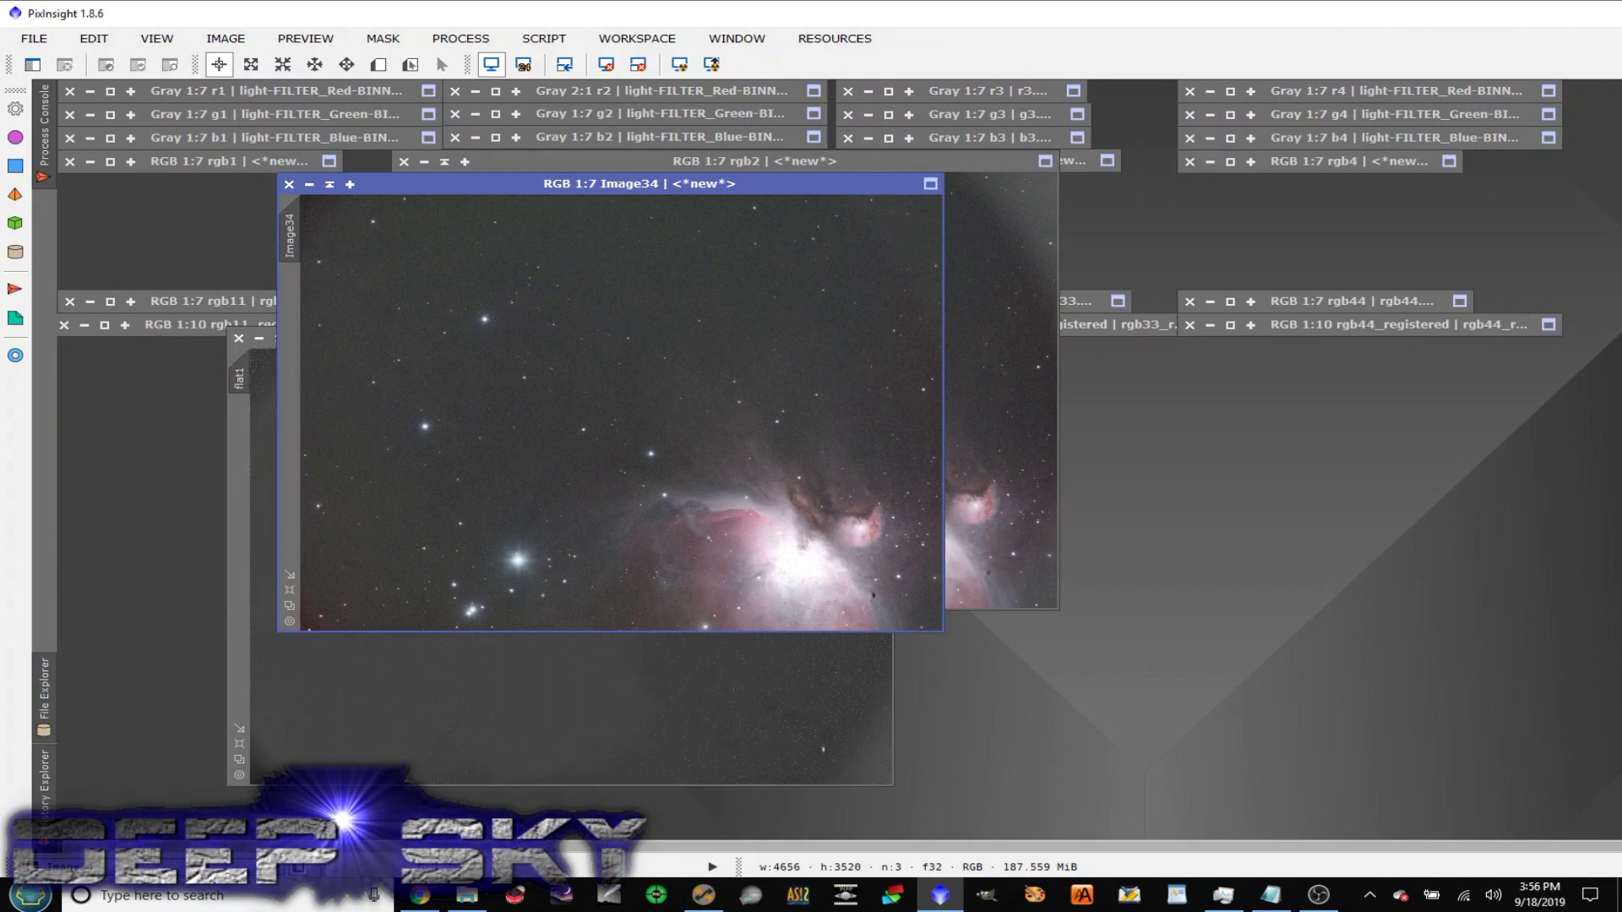
{"action": "mouse_move", "coordinate": [1618, 524]}
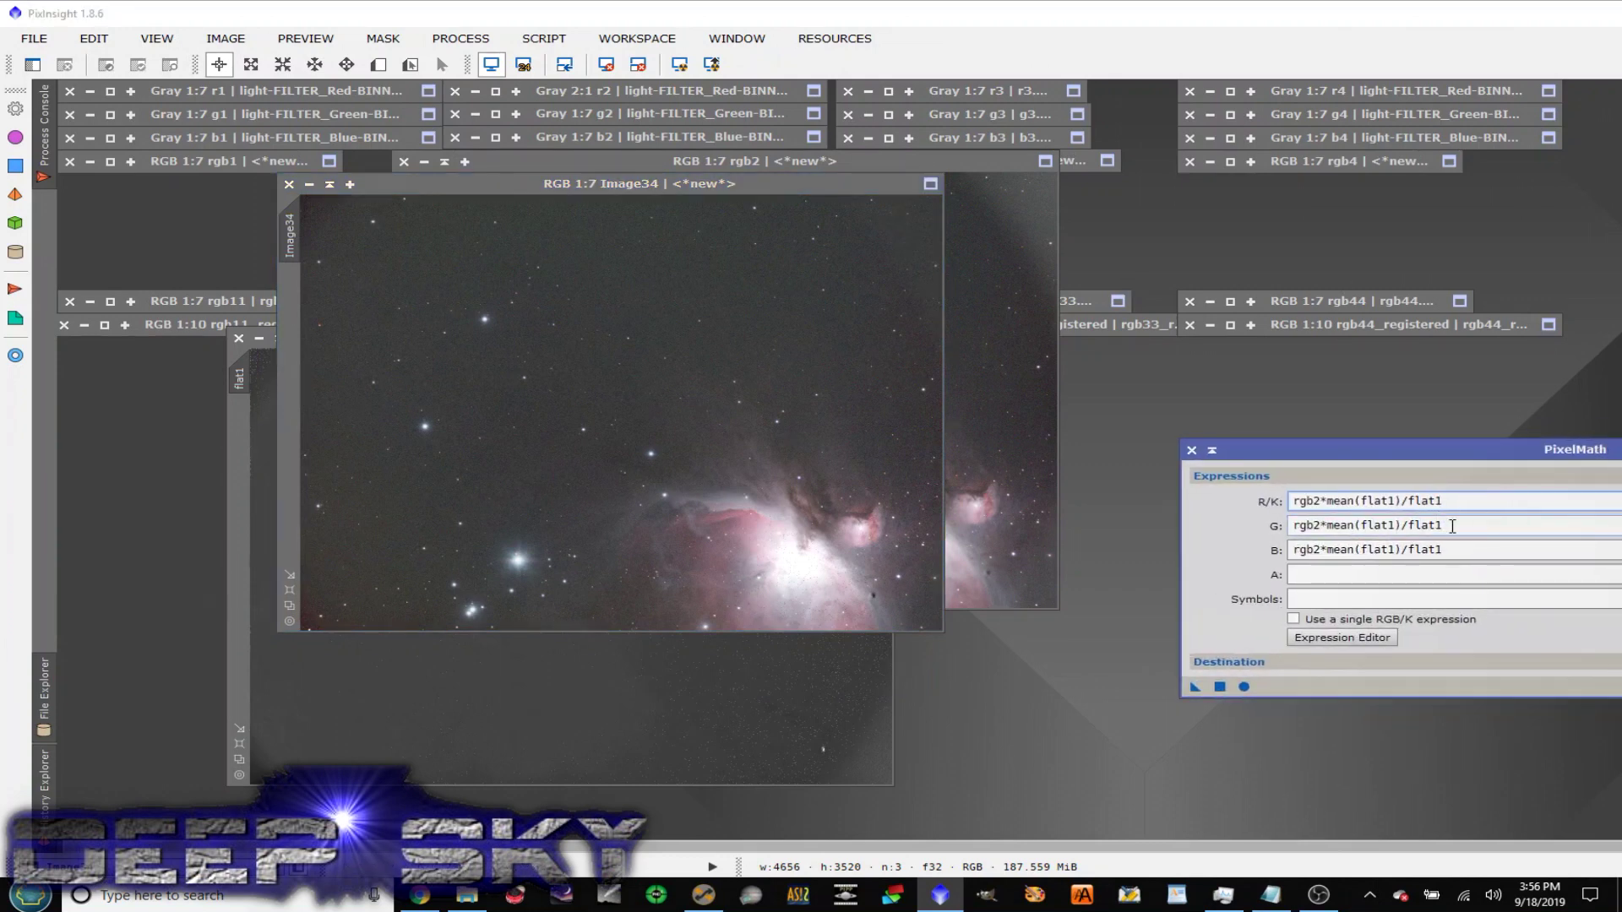
{"action": "left_click_drag", "start_coordinate": [802, 199], "coordinate": [885, 341]}
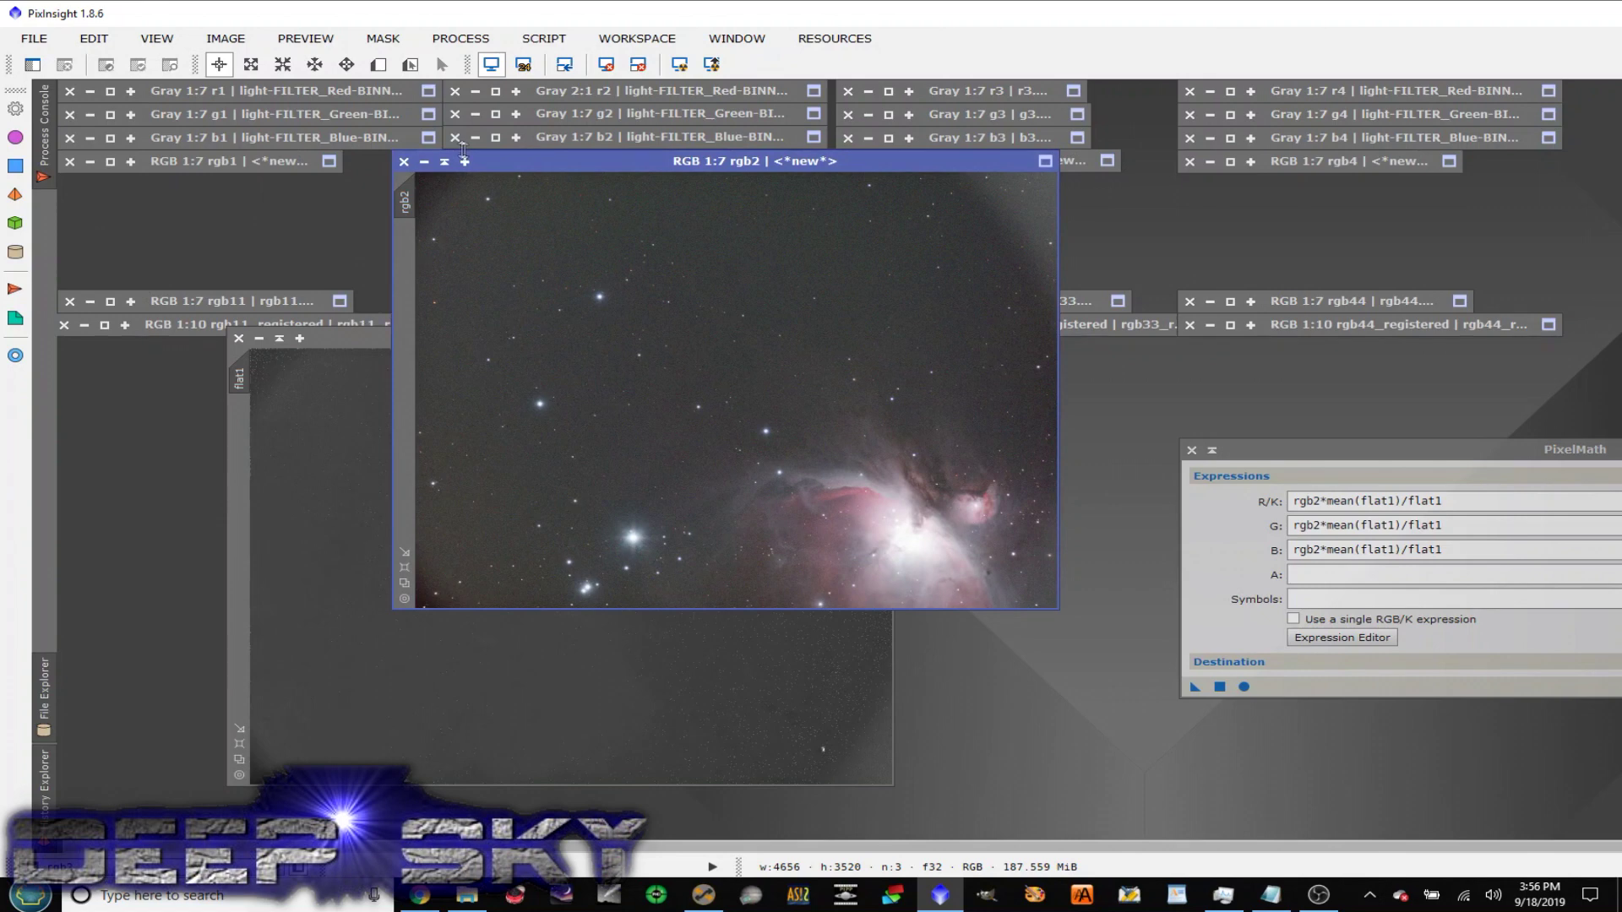
{"action": "left_click", "coordinate": [443, 161]}
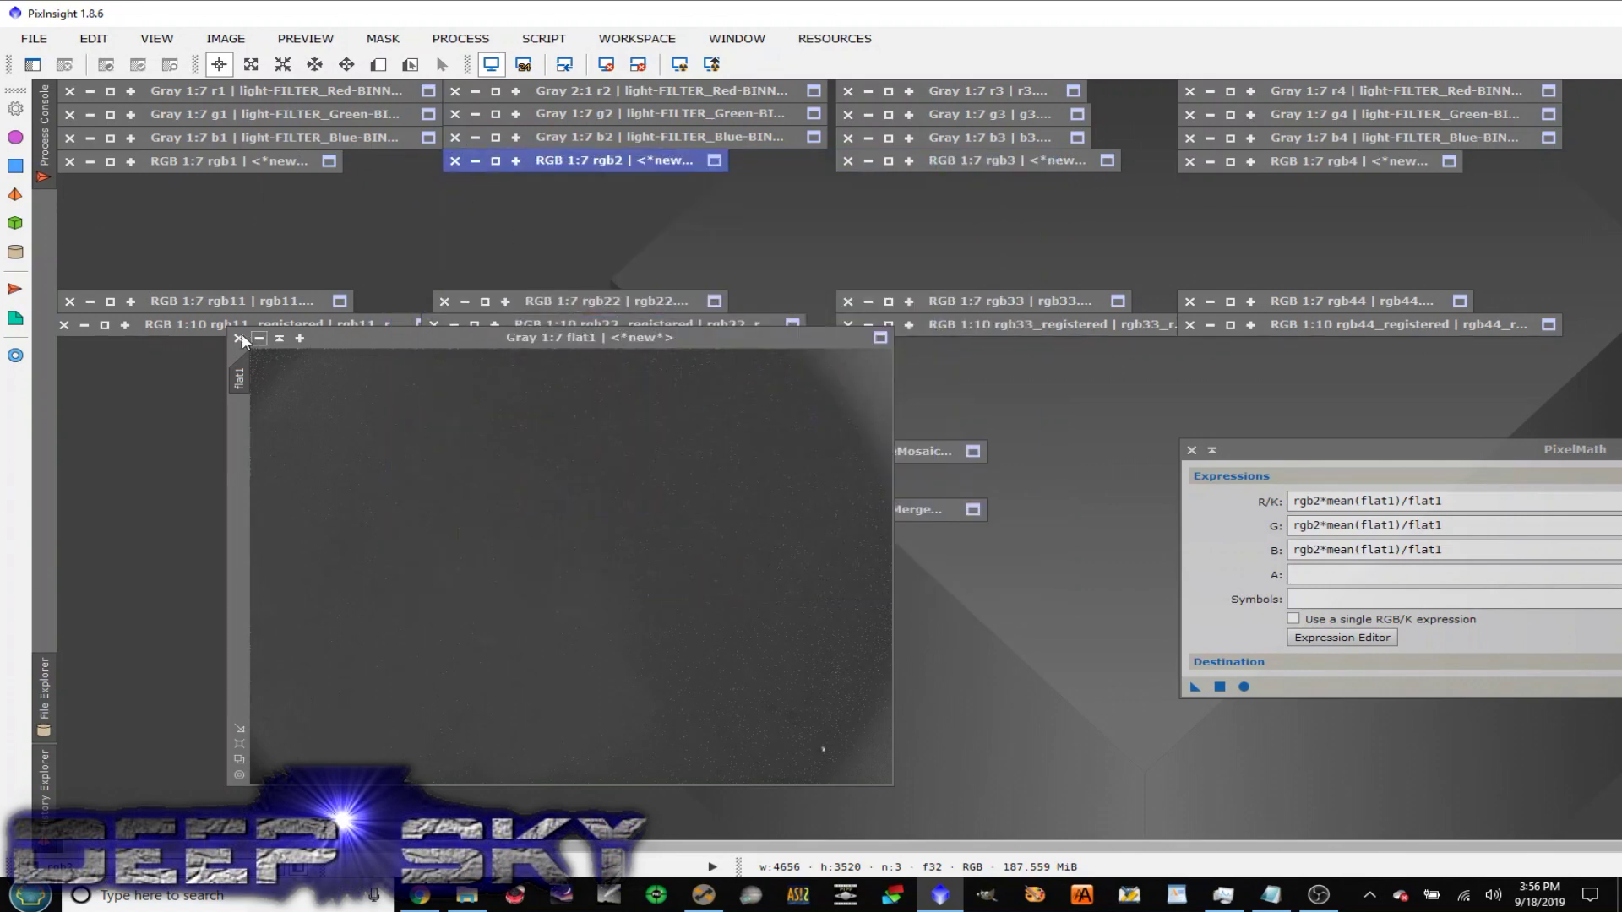
{"action": "left_click", "coordinate": [279, 338]}
Expand the rgb11 image and place it below the registered images for inspection
{"action": "left_click", "coordinate": [630, 302]}
{"action": "left_click", "coordinate": [213, 303]}
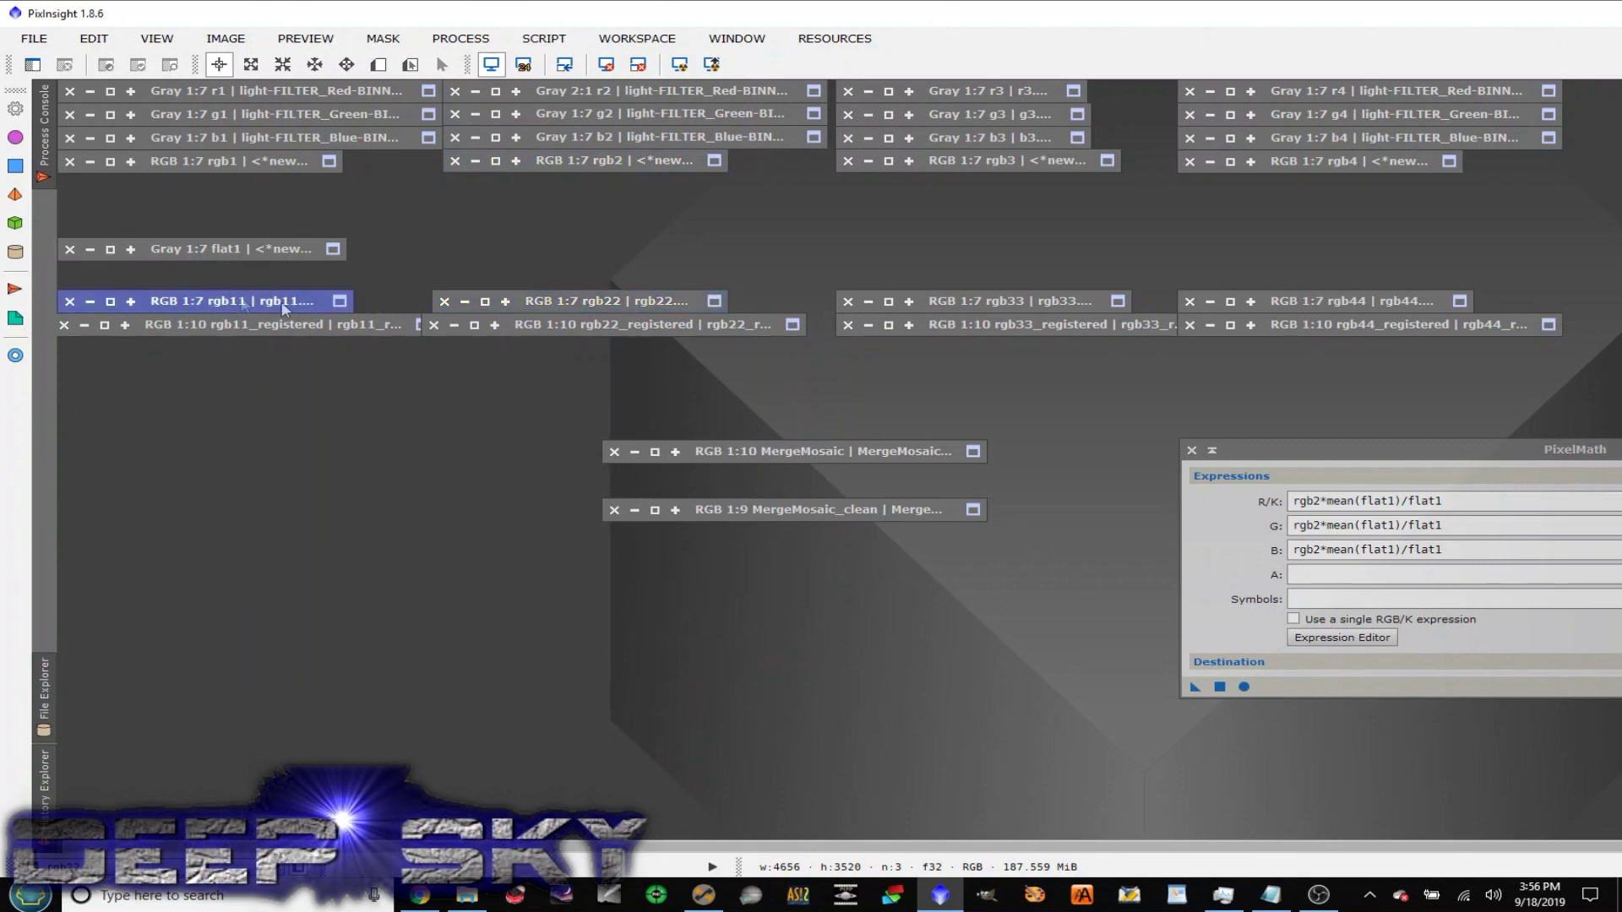
{"action": "double_click", "coordinate": [280, 301]}
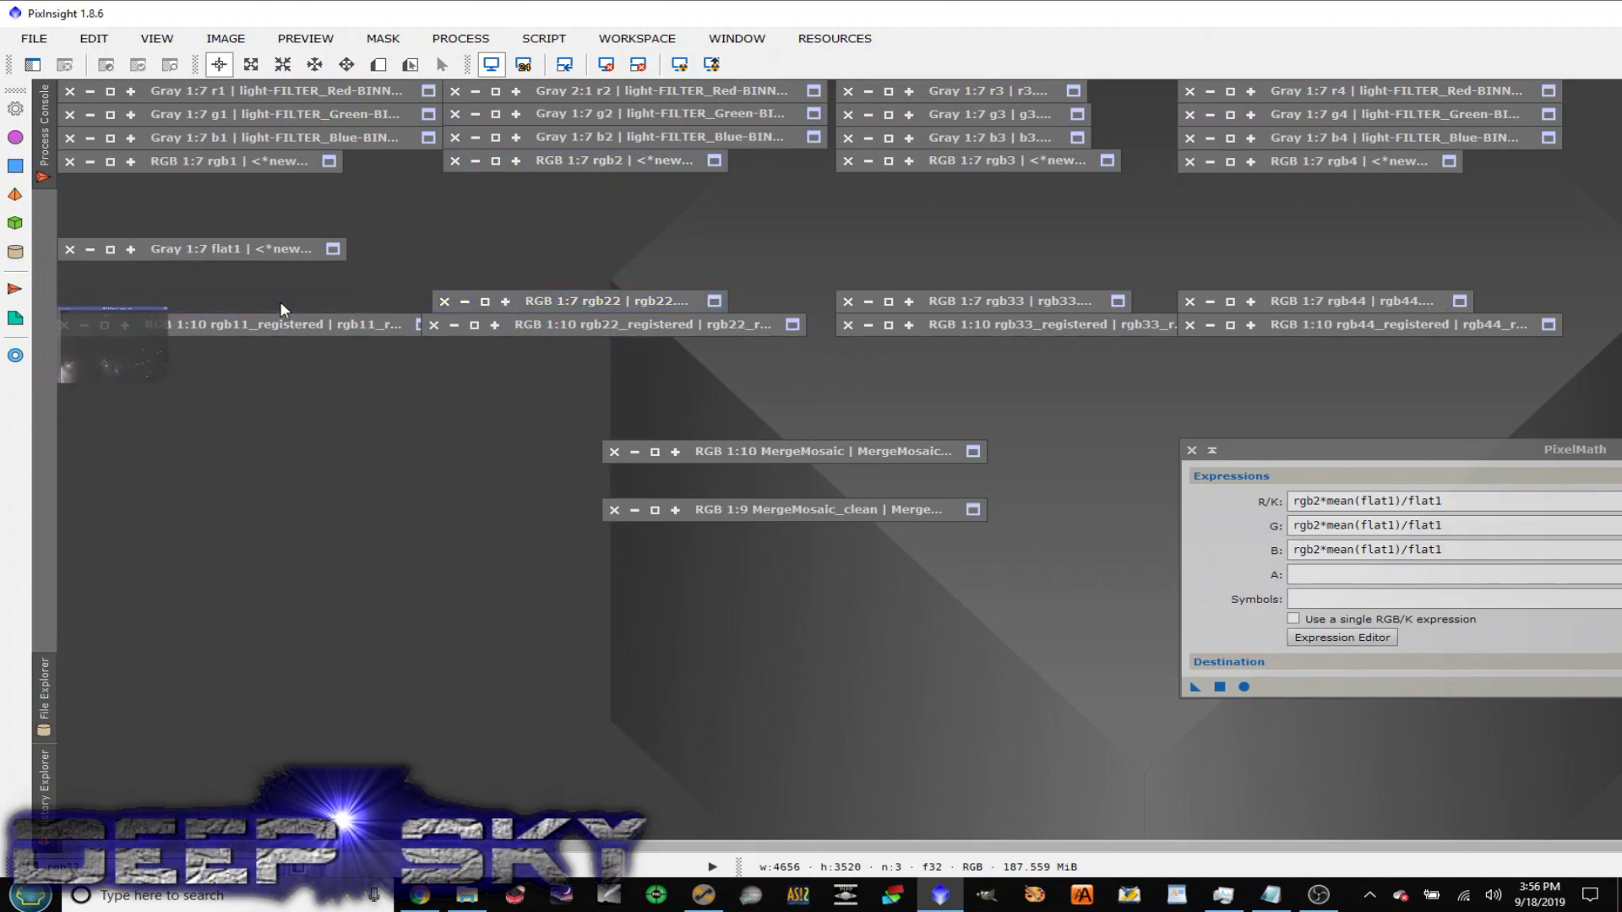
{"action": "left_click", "coordinate": [110, 403]}
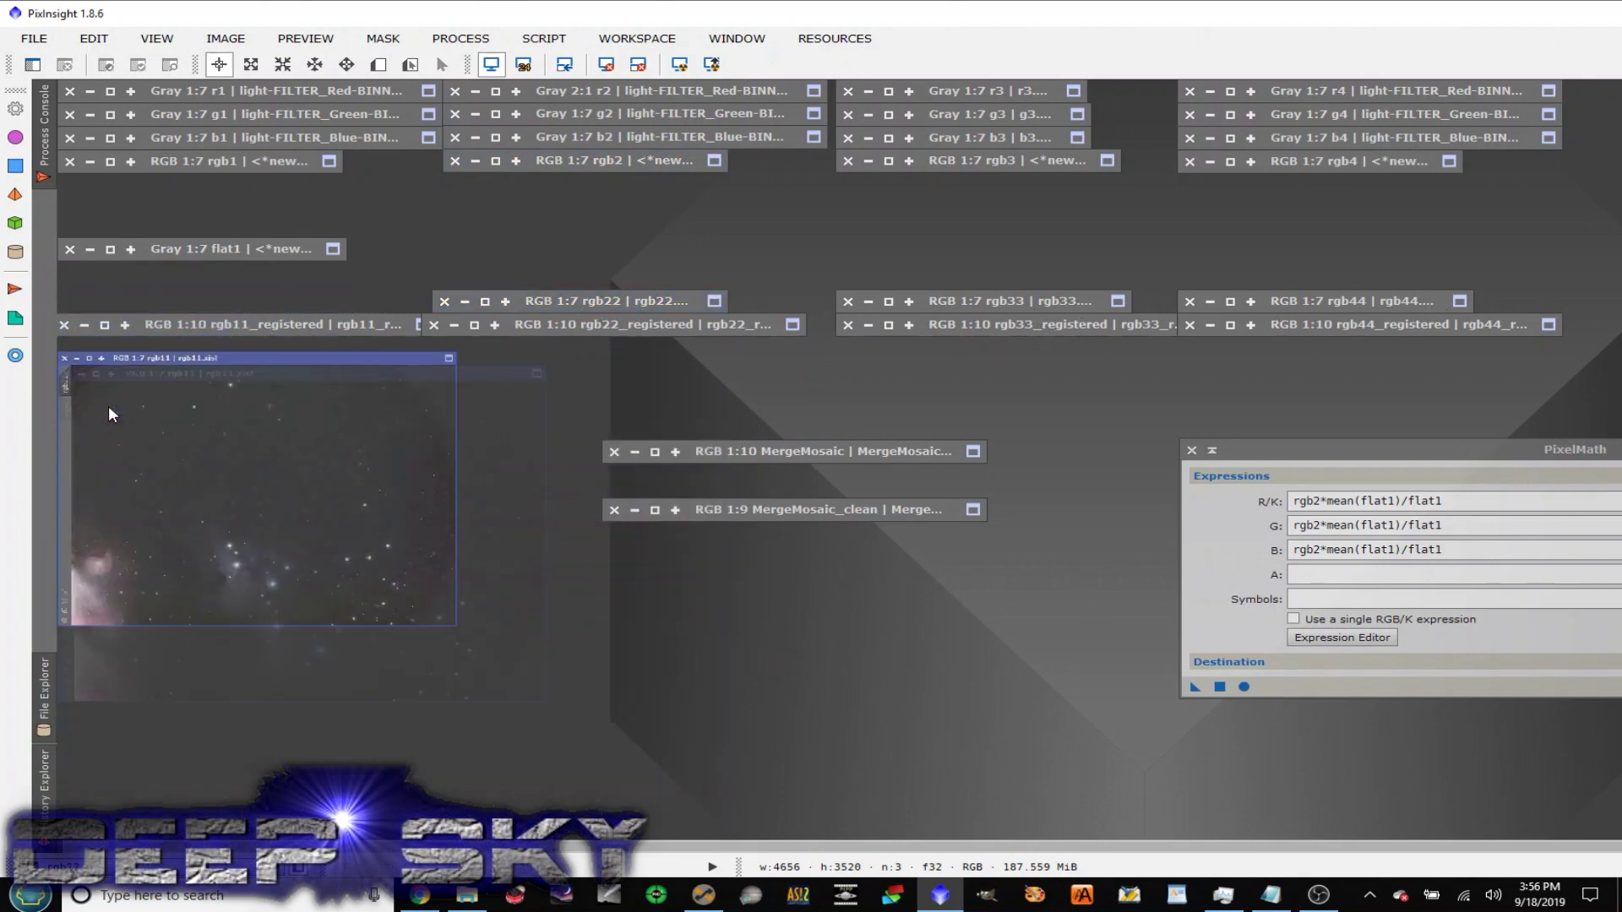
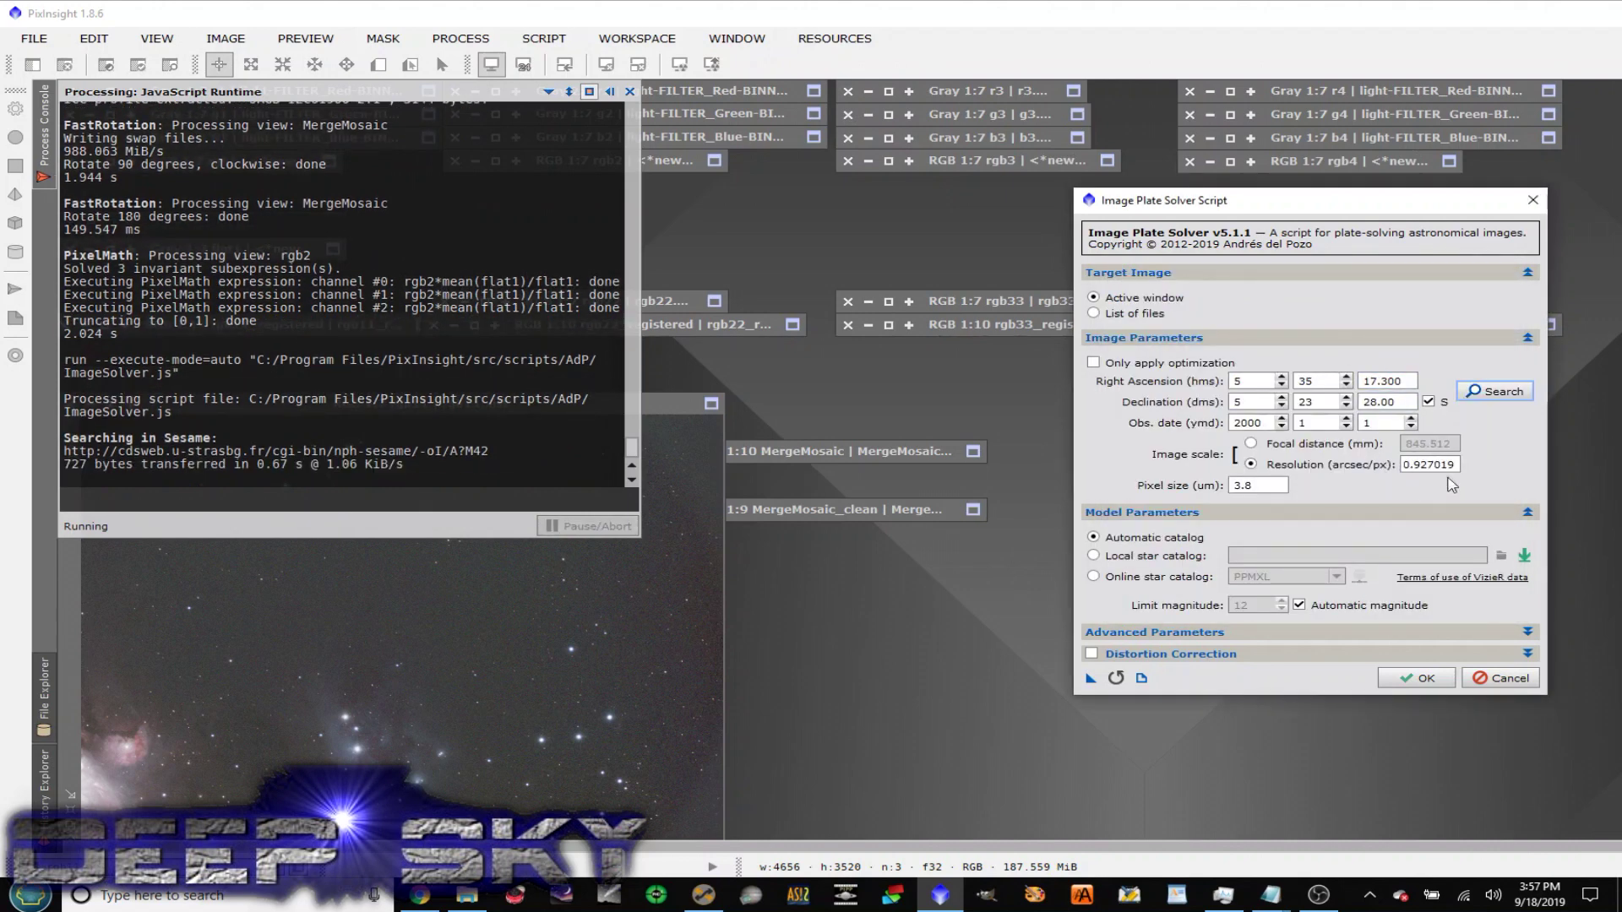
Review the resolution and pixel size fields in the Image Plate Solver script, and cancel without solving
{"action": "left_click_drag", "start_coordinate": [1447, 465], "coordinate": [1395, 466]}
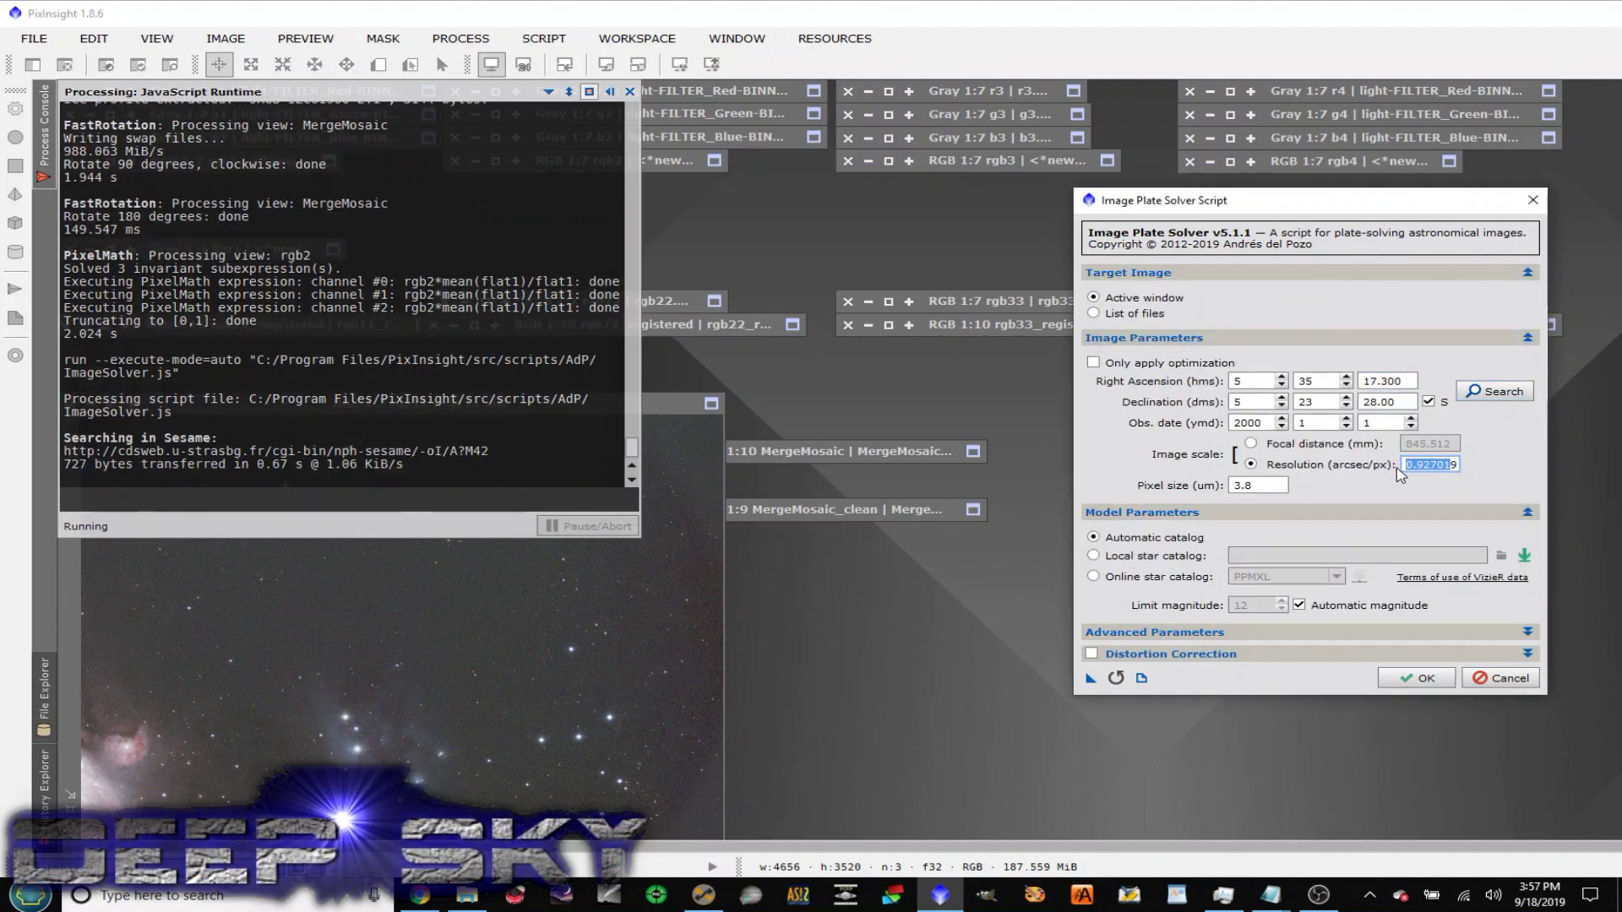
{"action": "double_click", "coordinate": [1256, 494]}
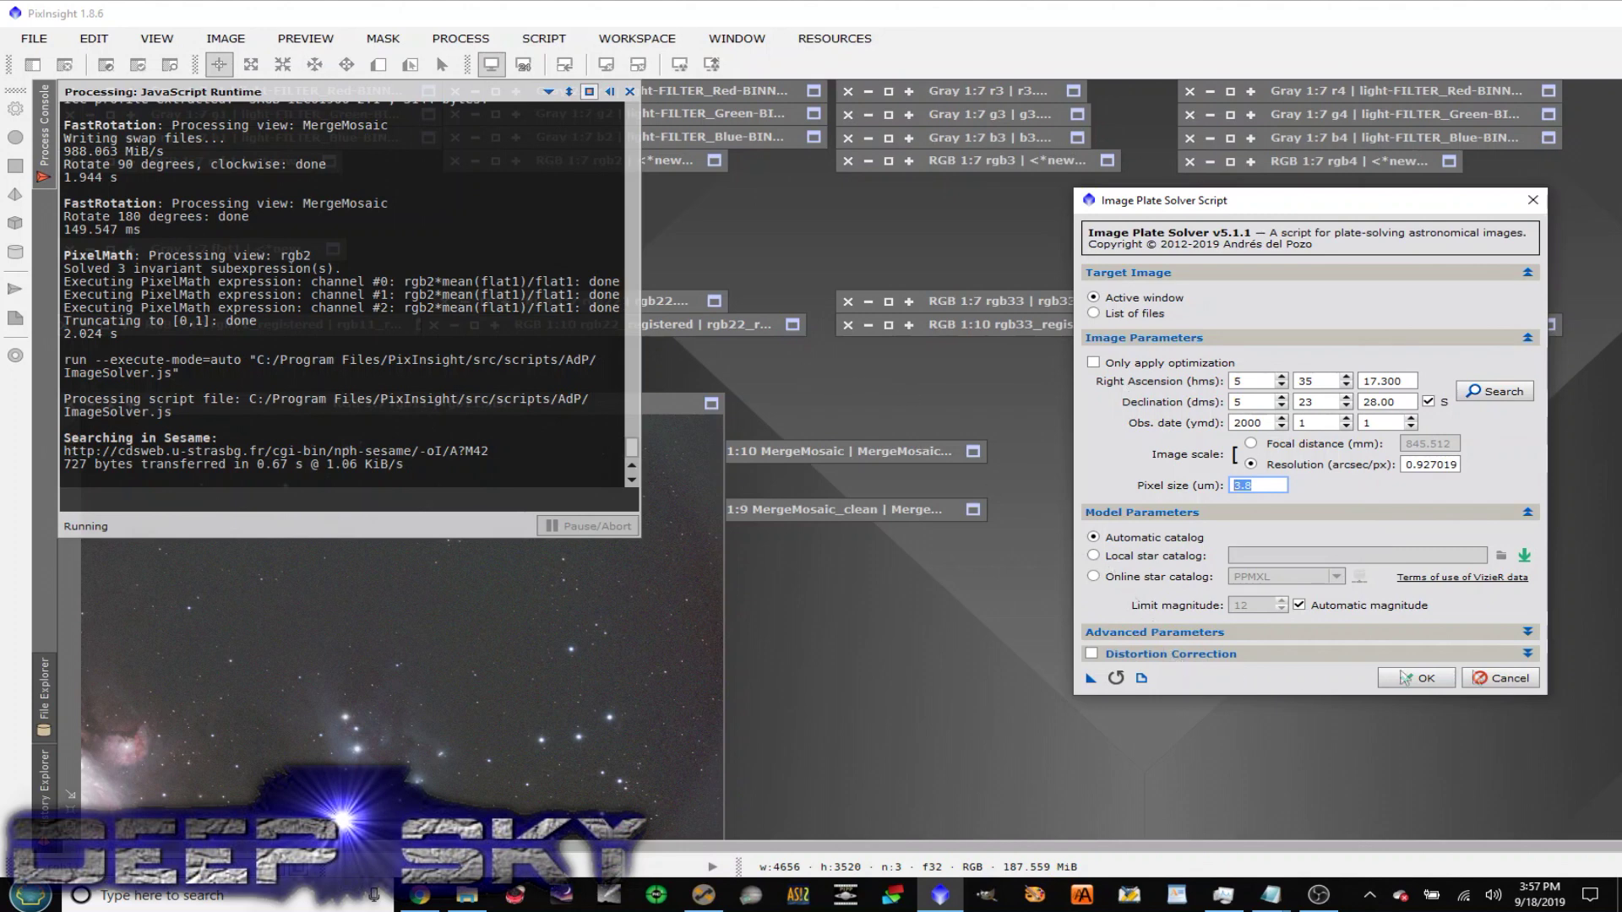
{"action": "left_click", "coordinate": [1492, 676]}
{"action": "left_click", "coordinate": [666, 410]}
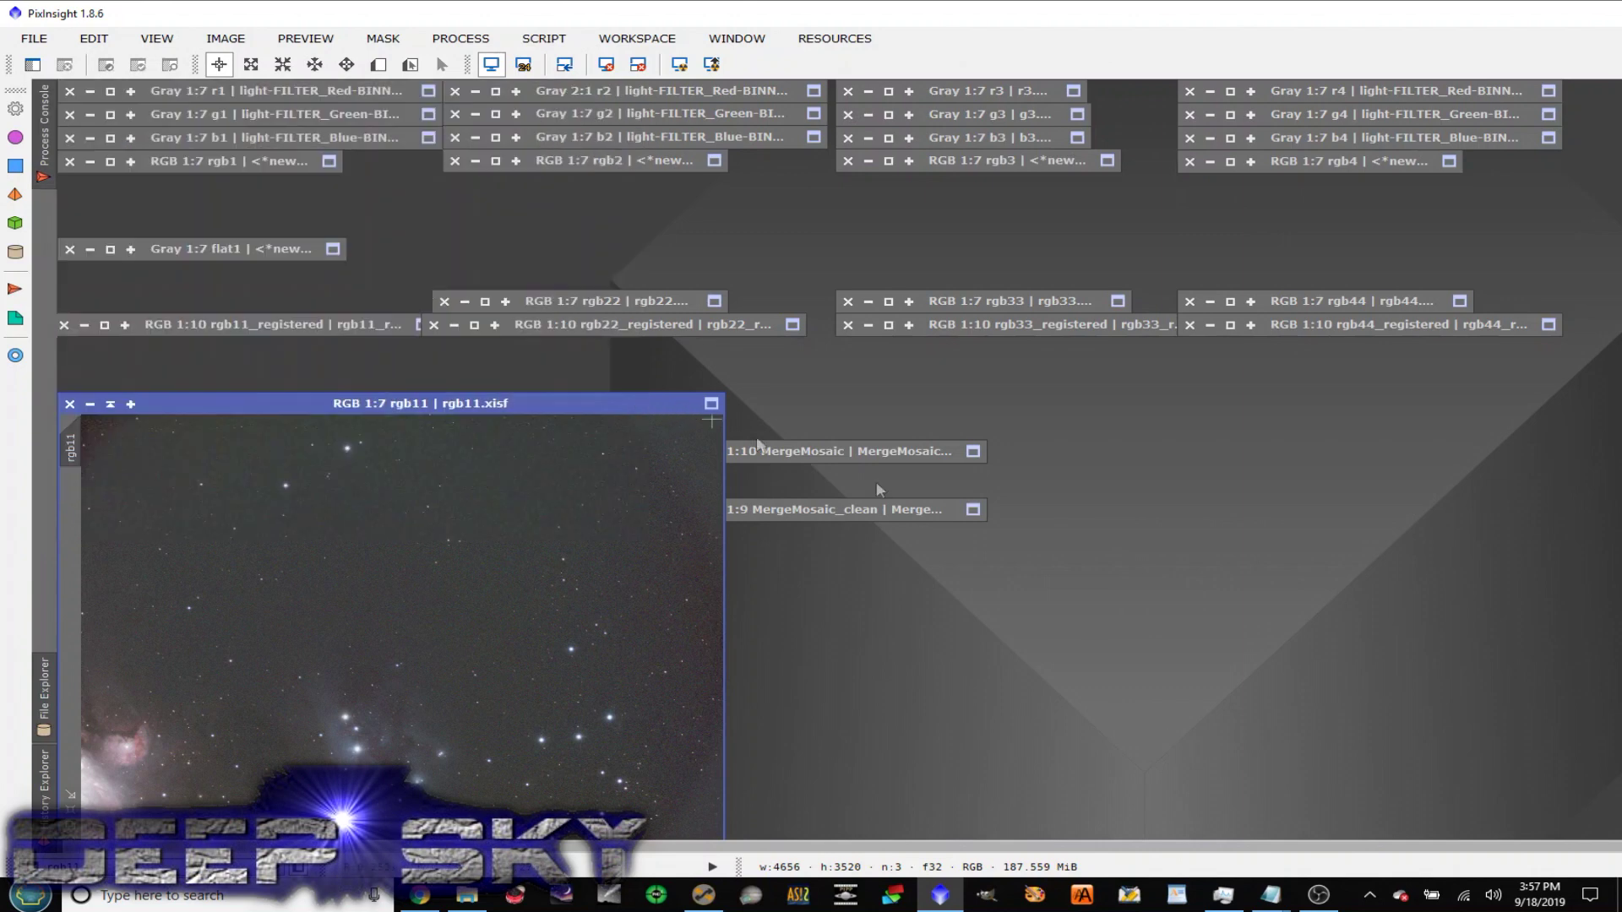
Examine the FITS header of rgb11 with the FITSHeader process, down to the focal length, pixel size and coordinate entries
{"action": "left_click_drag", "start_coordinate": [505, 407], "coordinate": [551, 351]}
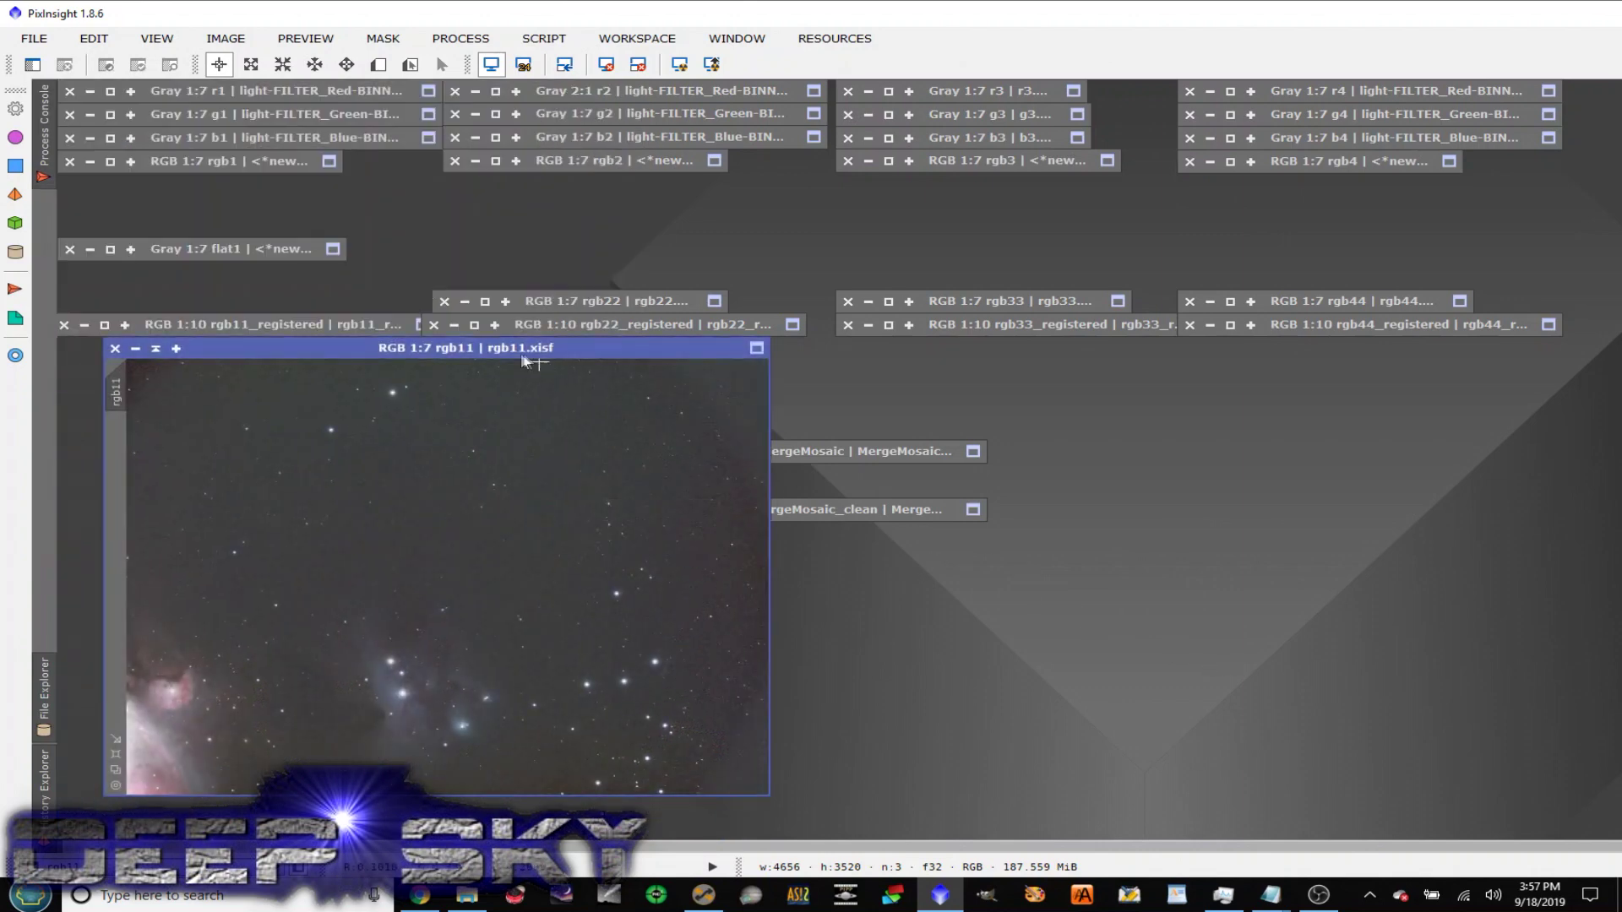
{"action": "left_click", "coordinate": [474, 40]}
{"action": "mouse_move", "coordinate": [492, 66]}
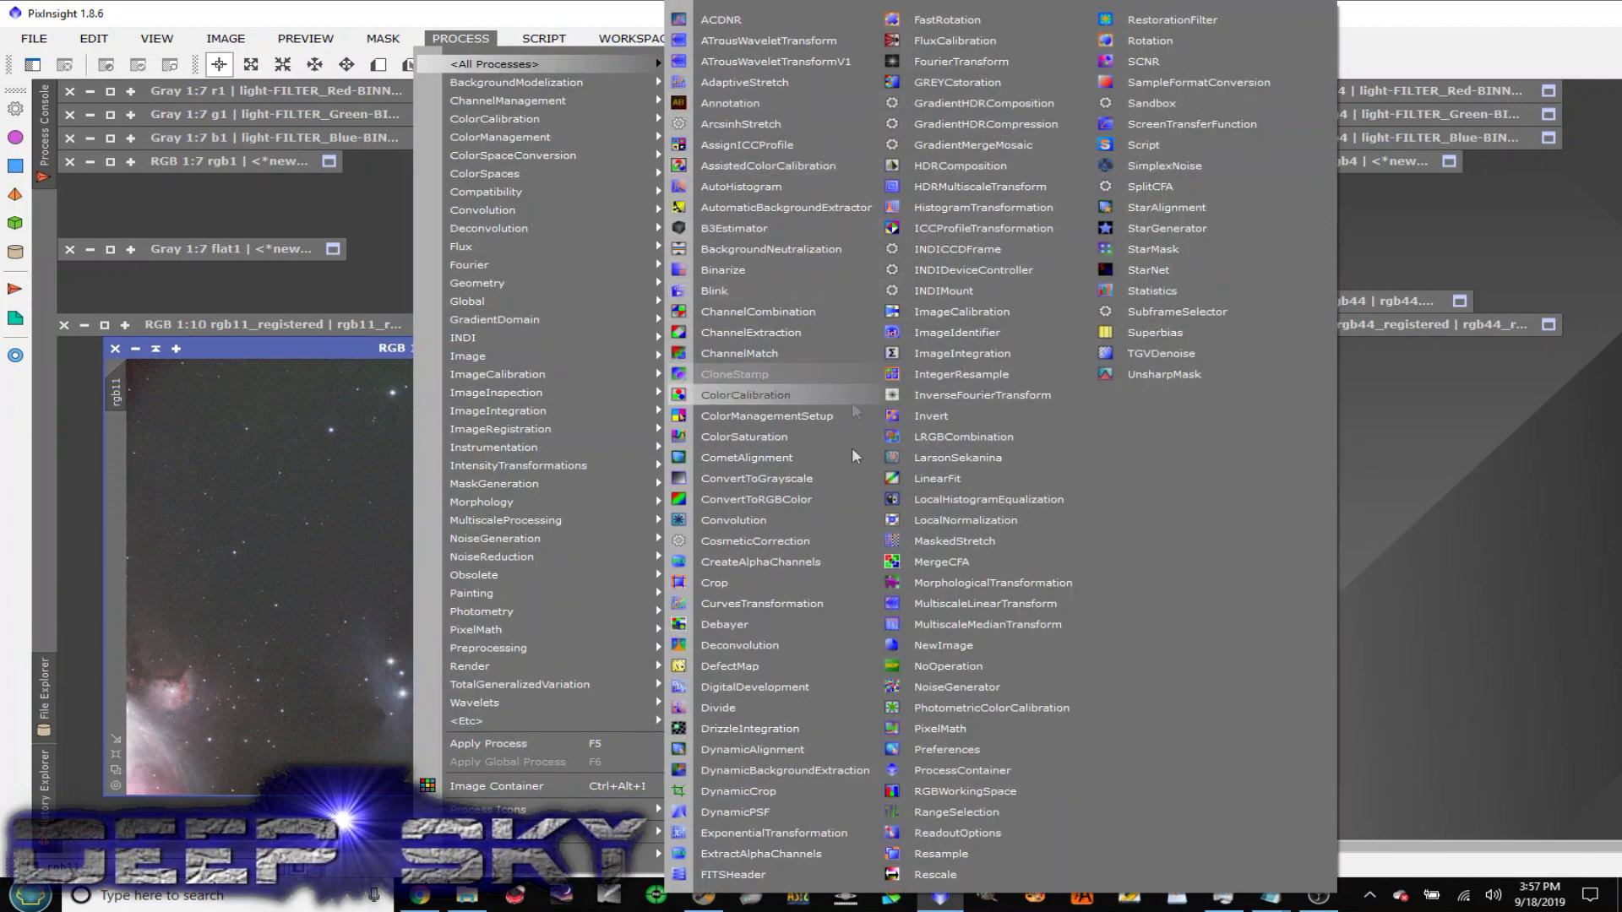
{"action": "left_click", "coordinate": [733, 874]}
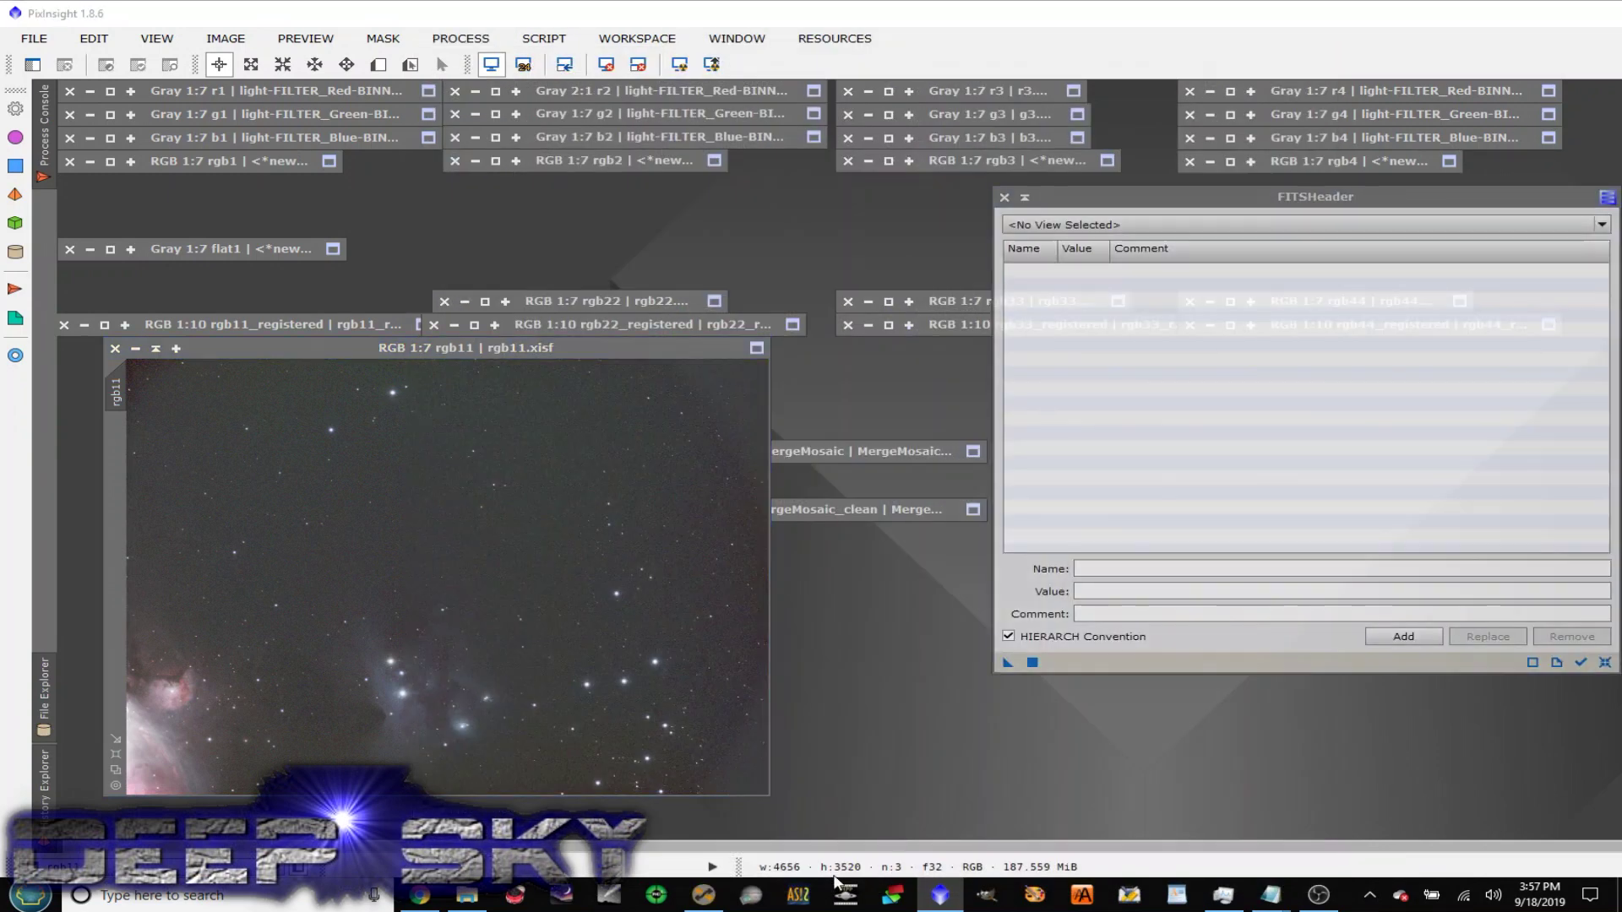
{"action": "left_click", "coordinate": [1166, 225]}
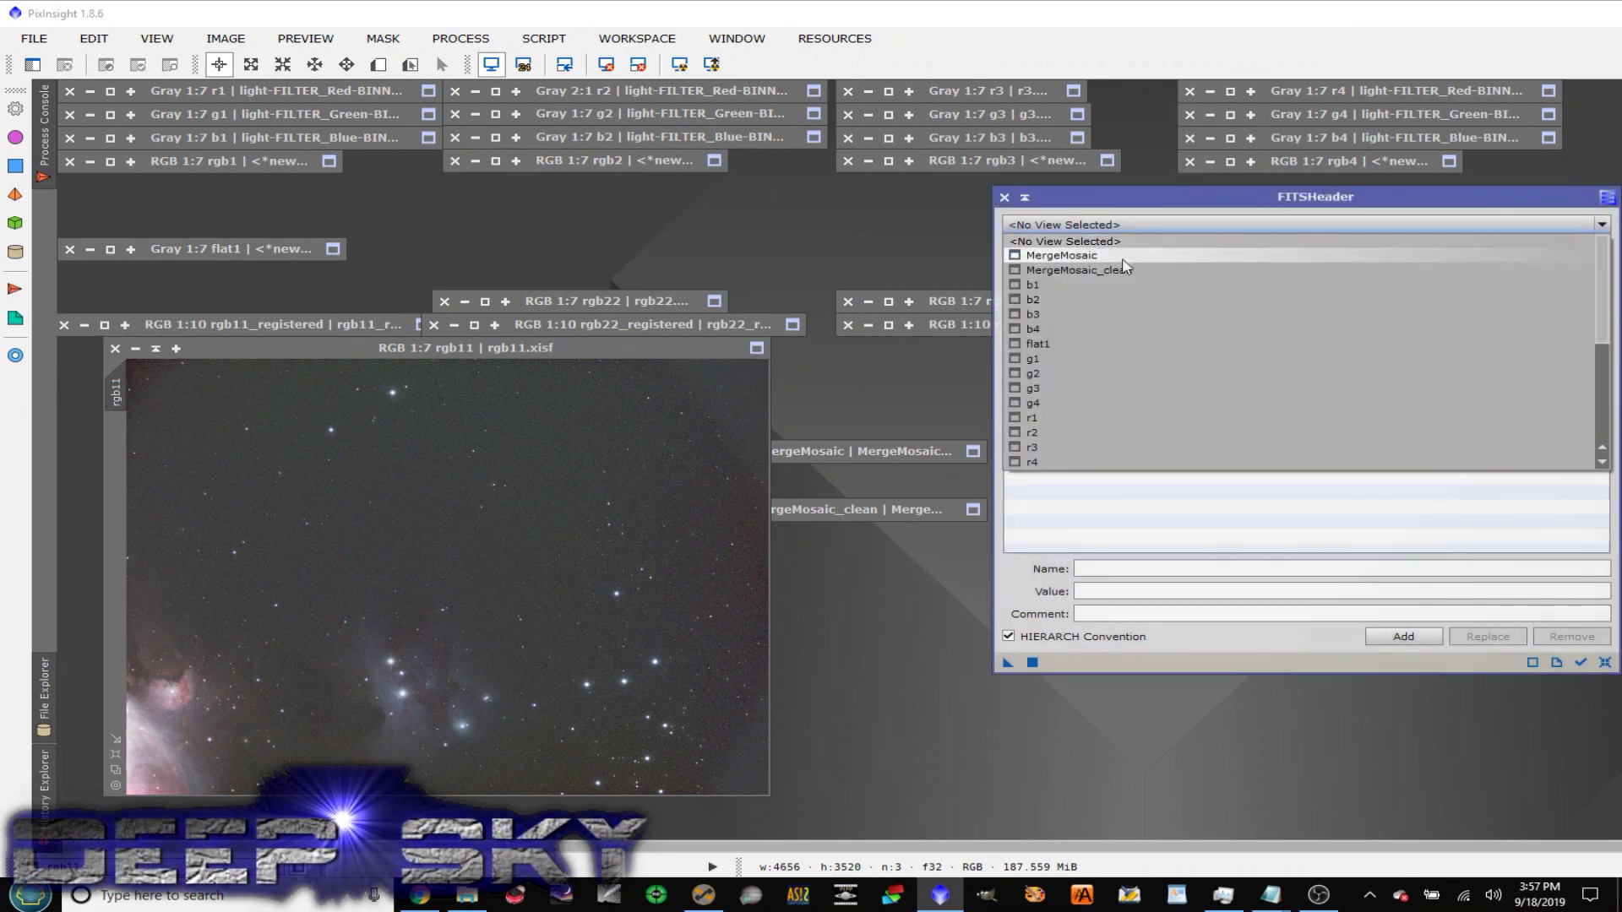
{"action": "left_click", "coordinate": [1105, 319]}
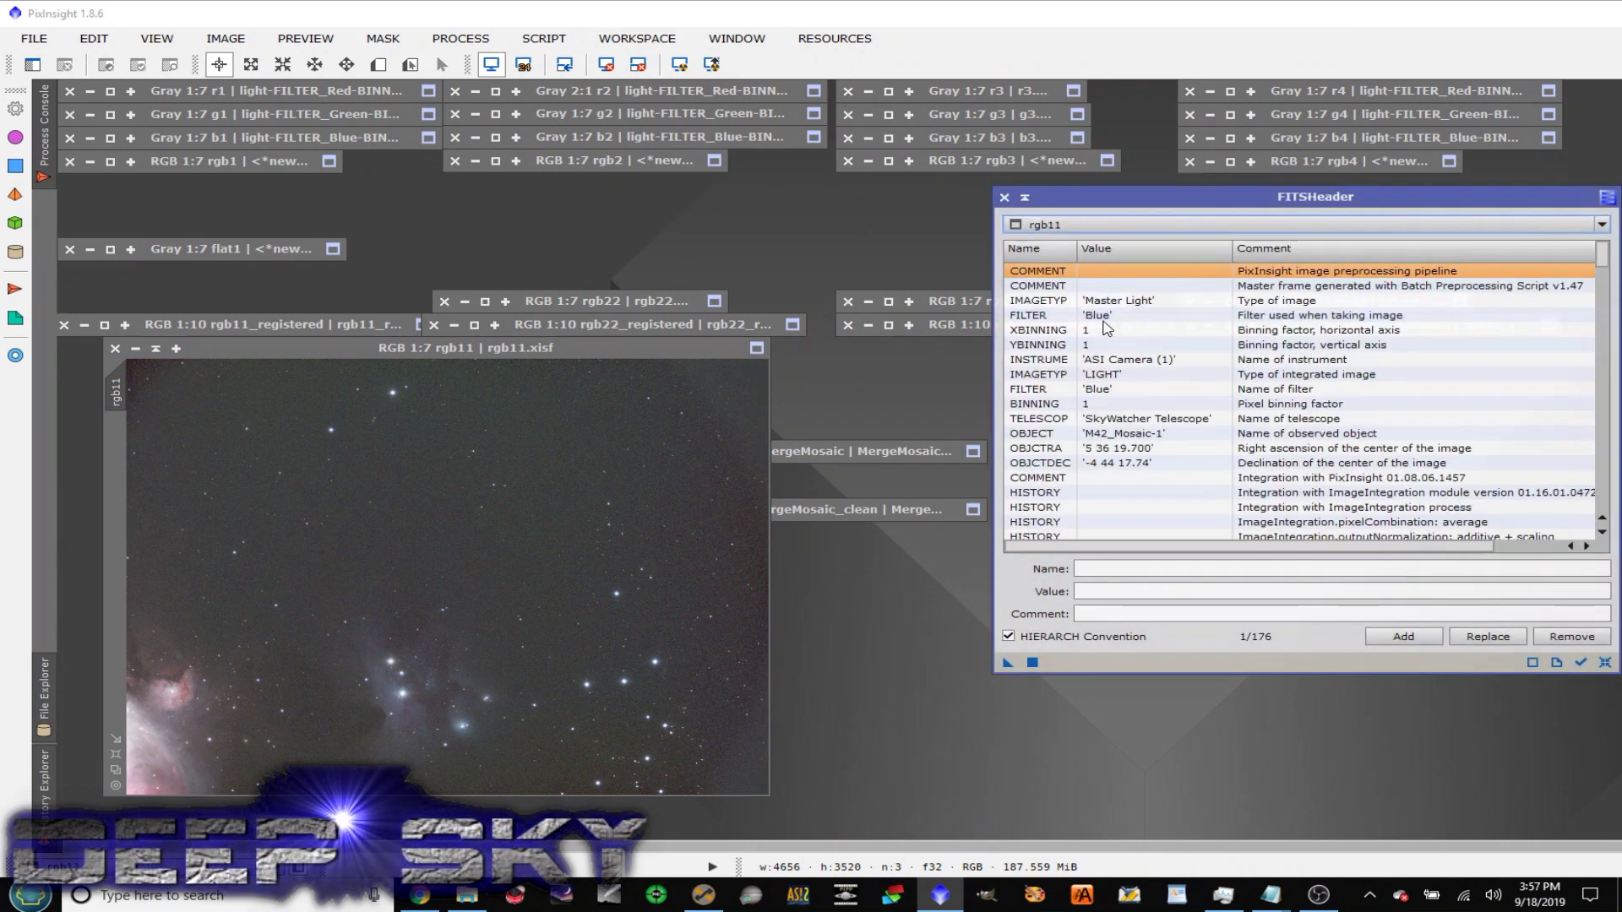
{"action": "scroll", "coordinate": [1248, 447], "scroll_direction": "down", "scroll_amount": 20}
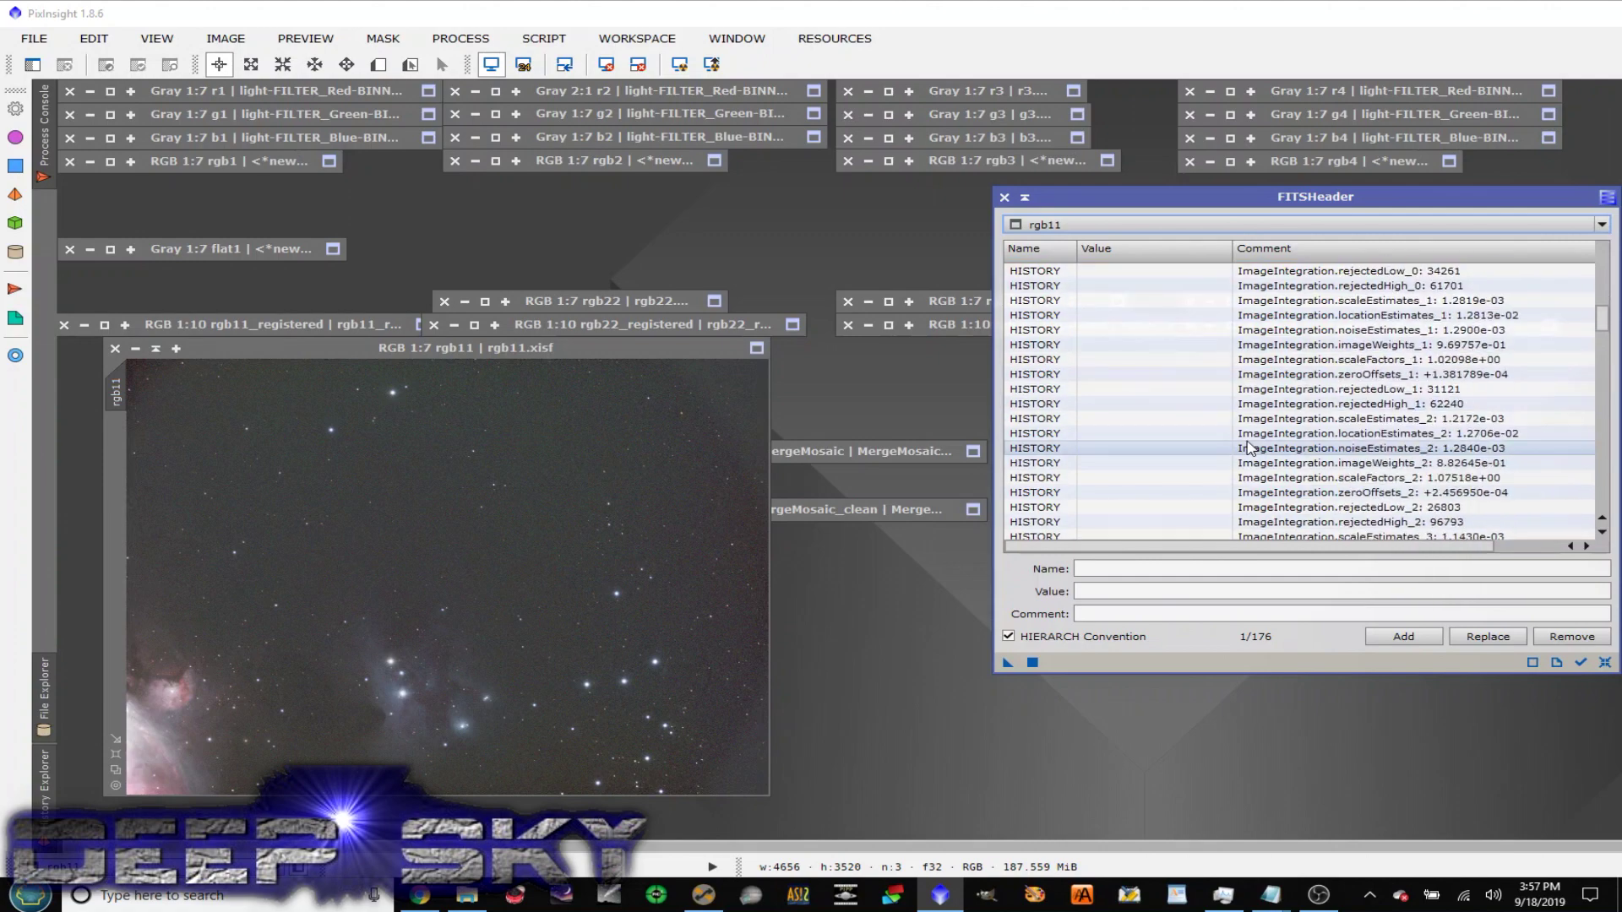
{"action": "scroll", "coordinate": [1248, 445], "scroll_direction": "down", "scroll_amount": 4}
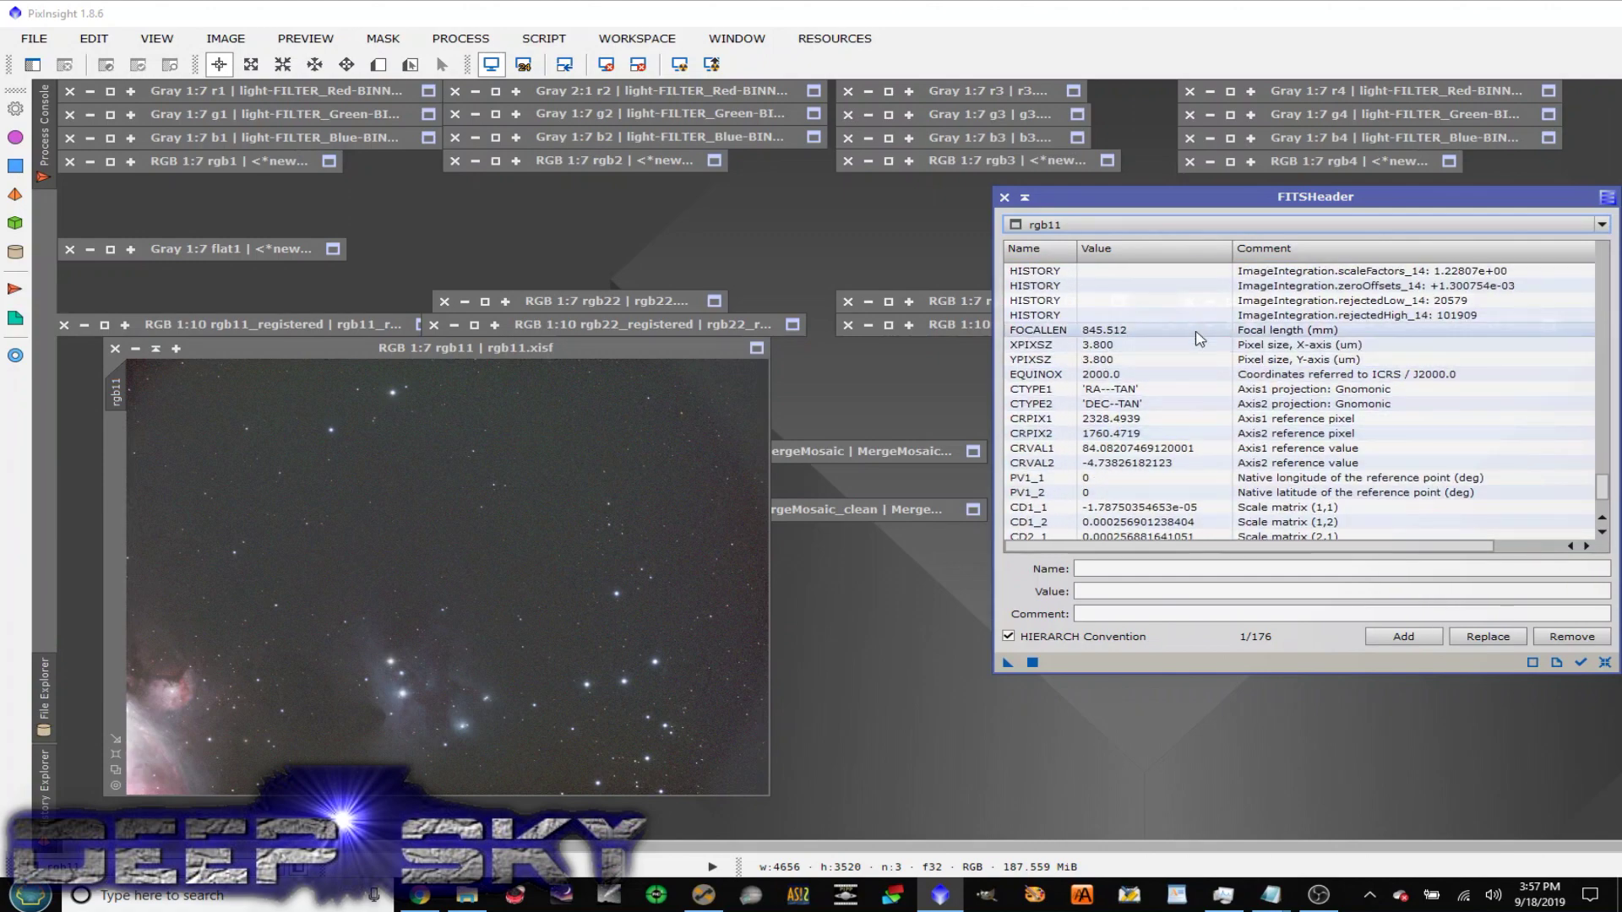
{"action": "scroll", "coordinate": [1213, 463], "scroll_direction": "down", "scroll_amount": 2}
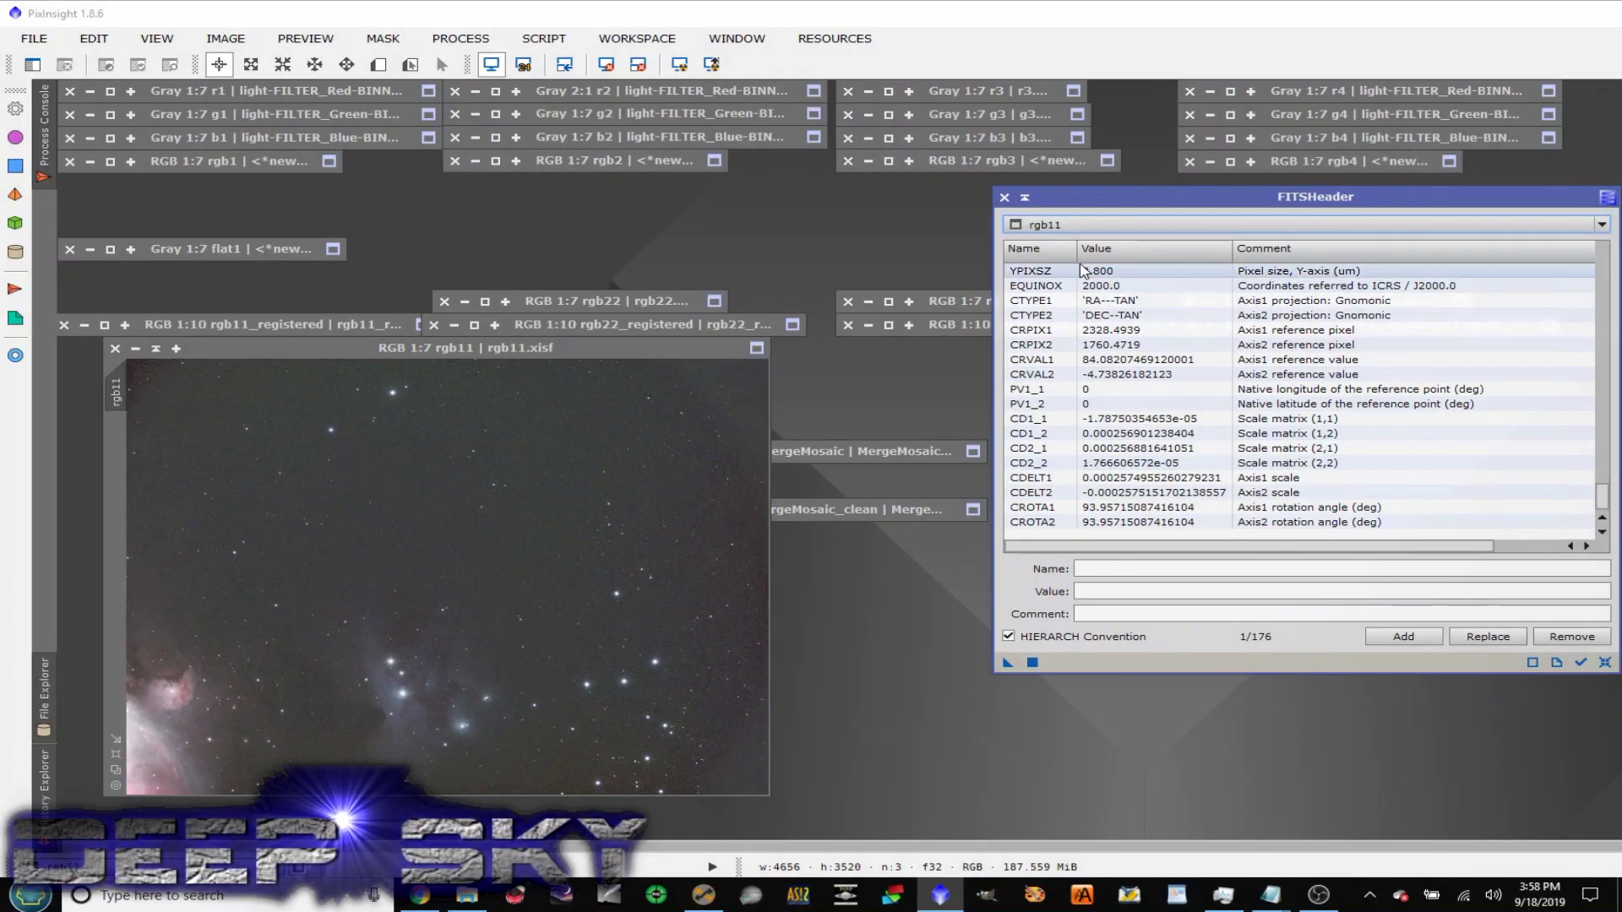
Switch FITSHeader to the r2 view to examine its header entries, and close the process window
{"action": "left_click", "coordinate": [1249, 233]}
{"action": "left_click", "coordinate": [1206, 267]}
{"action": "mouse_move", "coordinate": [1604, 268]}
{"action": "left_mouse_down"}
{"action": "mouse_move", "coordinate": [1607, 596]}
{"action": "mouse_move", "coordinate": [1605, 240]}
{"action": "left_mouse_up"}
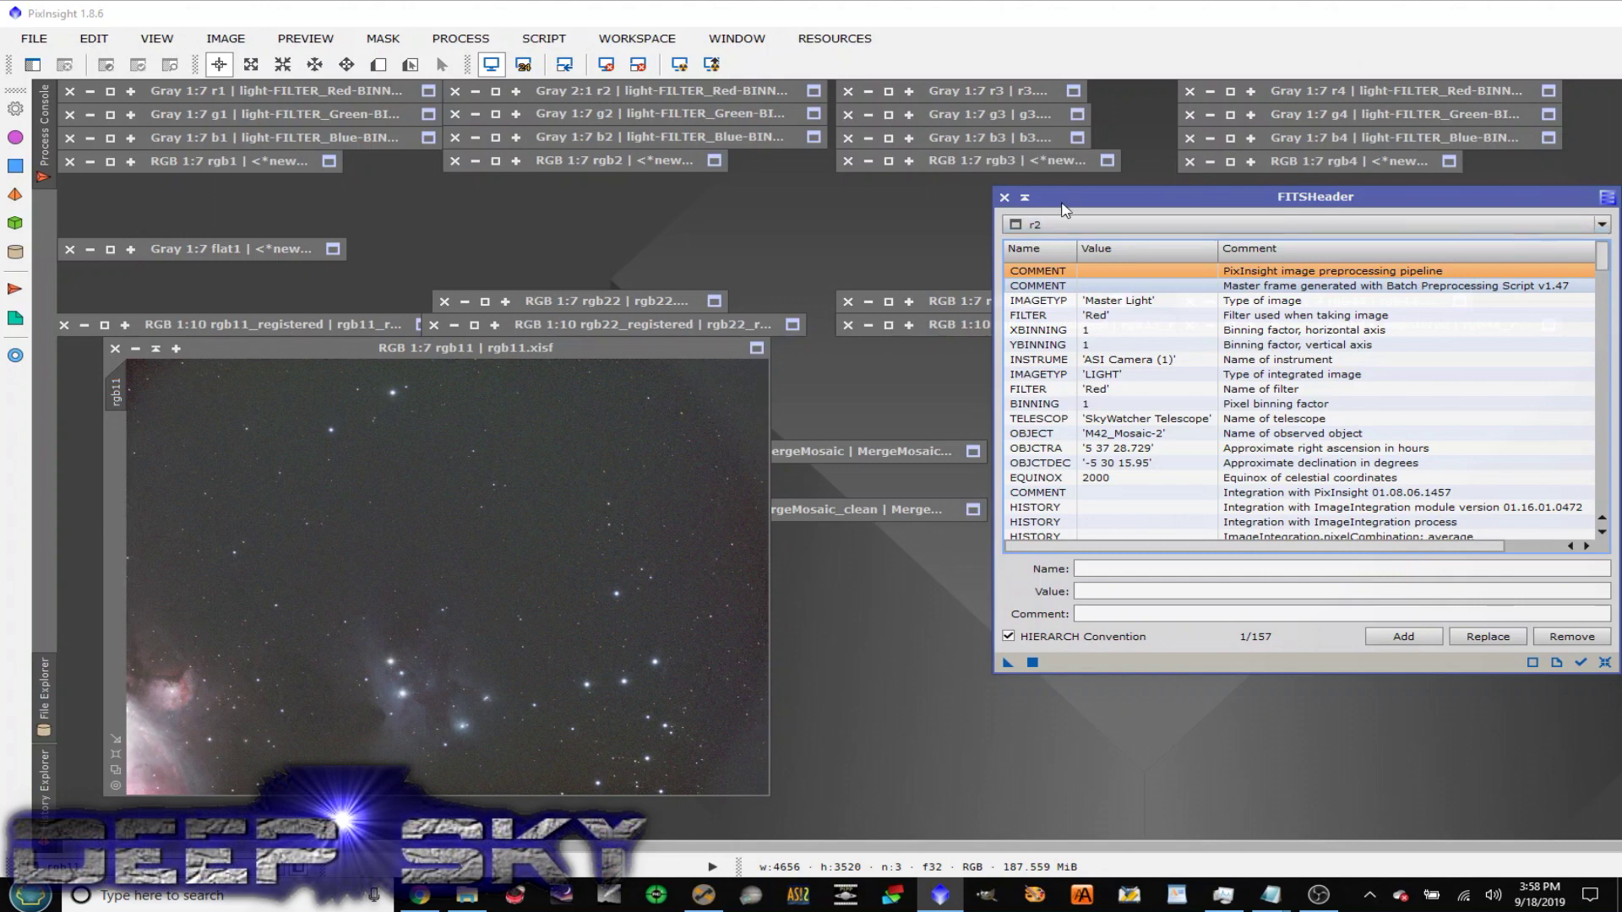
{"action": "left_click", "coordinate": [1004, 198]}
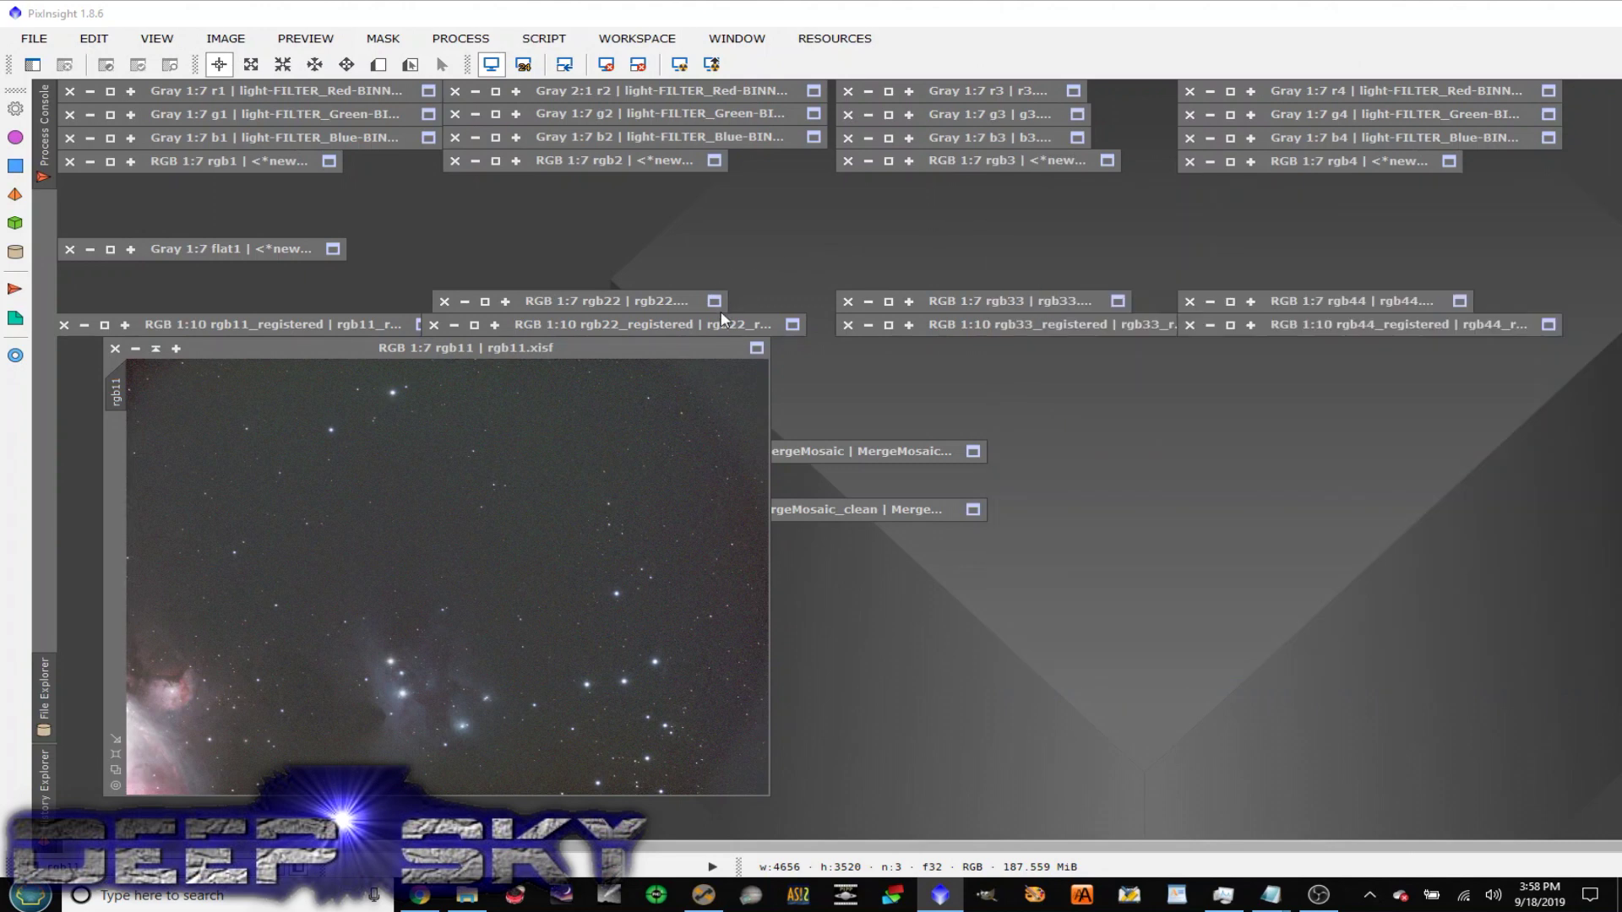
Collapse rgb11, view the rgb33 tile image maximized, and return it to its collapsed state
{"action": "left_click", "coordinate": [155, 349]}
{"action": "left_click", "coordinate": [634, 299]}
{"action": "left_click", "coordinate": [1081, 308]}
{"action": "left_click", "coordinate": [1322, 299]}
{"action": "left_click", "coordinate": [262, 299]}
{"action": "left_click", "coordinate": [581, 299]}
{"action": "double_click", "coordinate": [913, 303]}
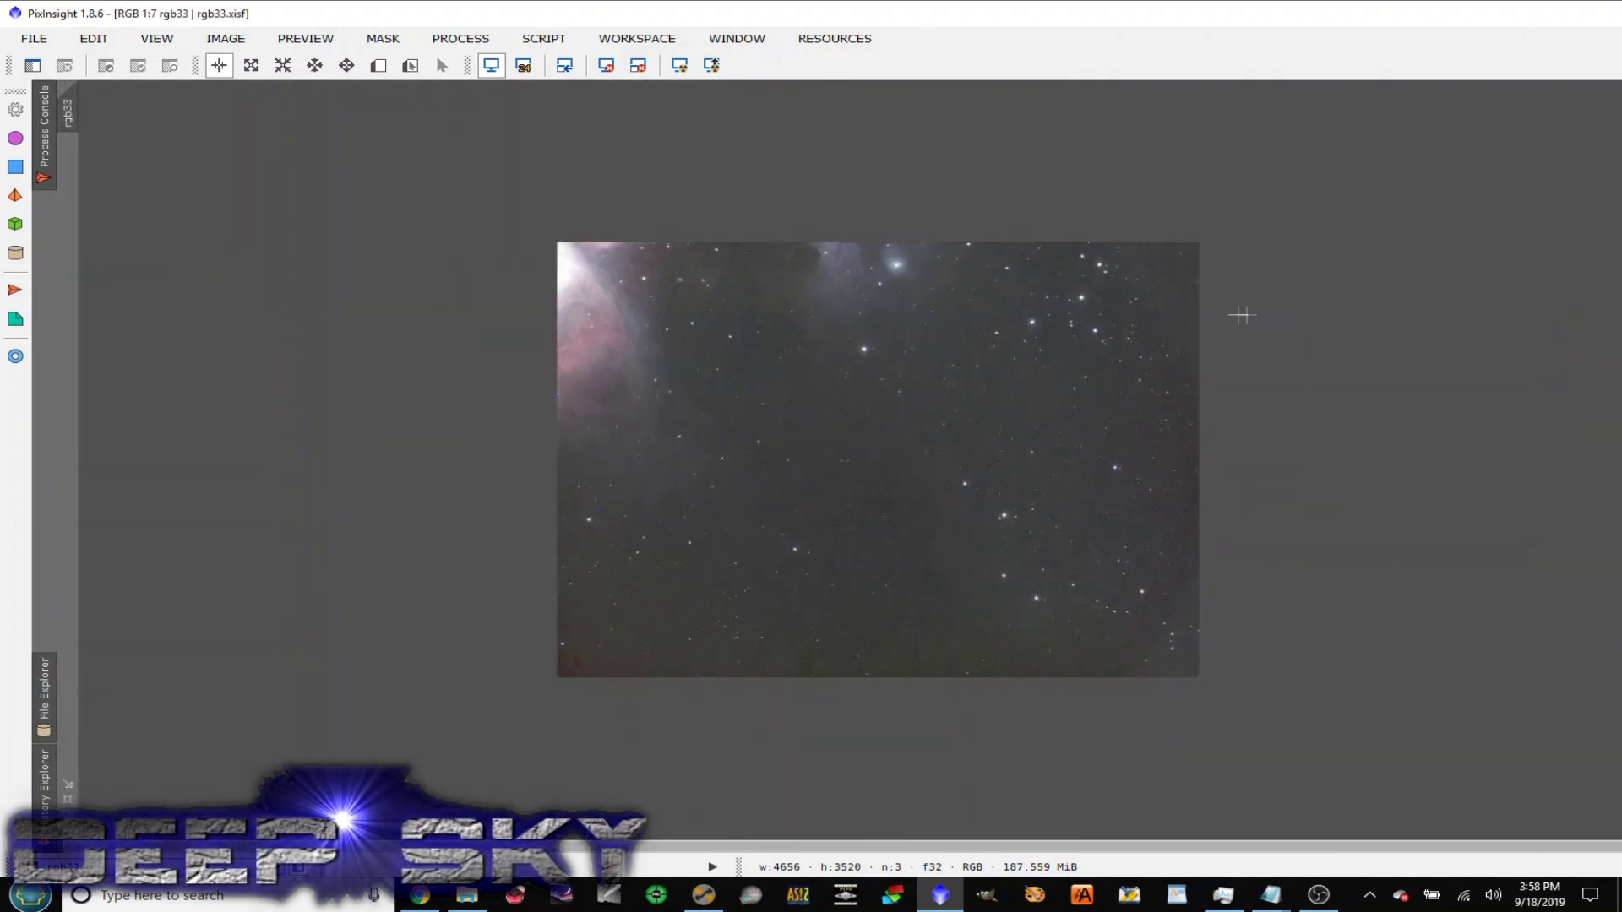
{"action": "double_click", "coordinate": [1139, 303]}
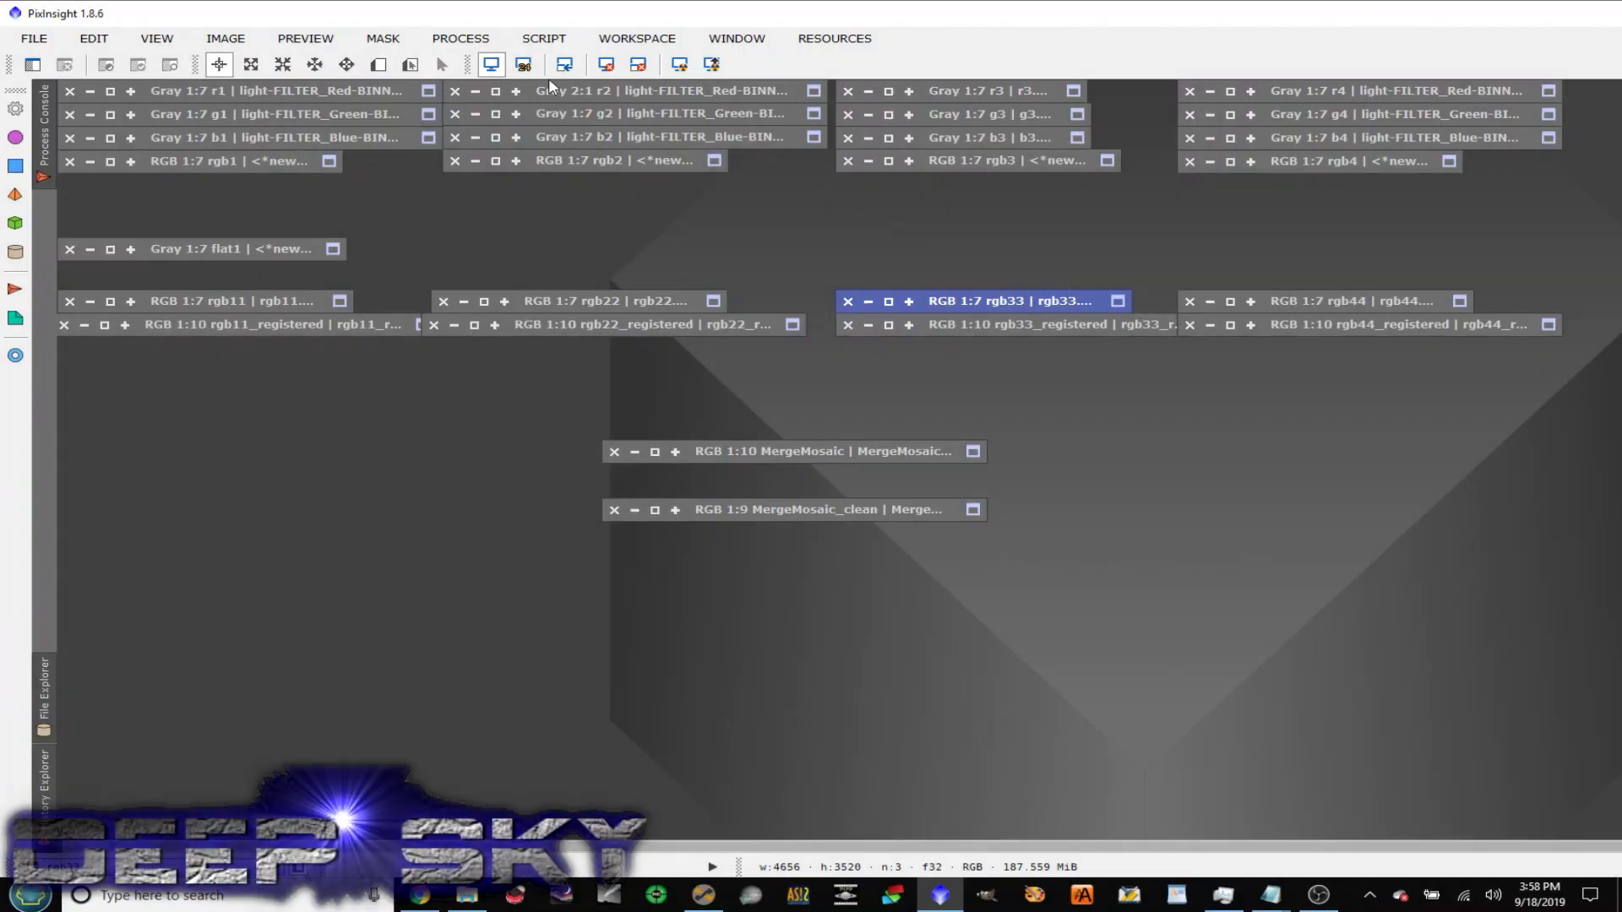
Add the rgb11, rgb22, rgb33 and rgb44 windows as tiles in the MosaicByCoordinates script, and cancel without running it
{"action": "left_click", "coordinate": [545, 39]}
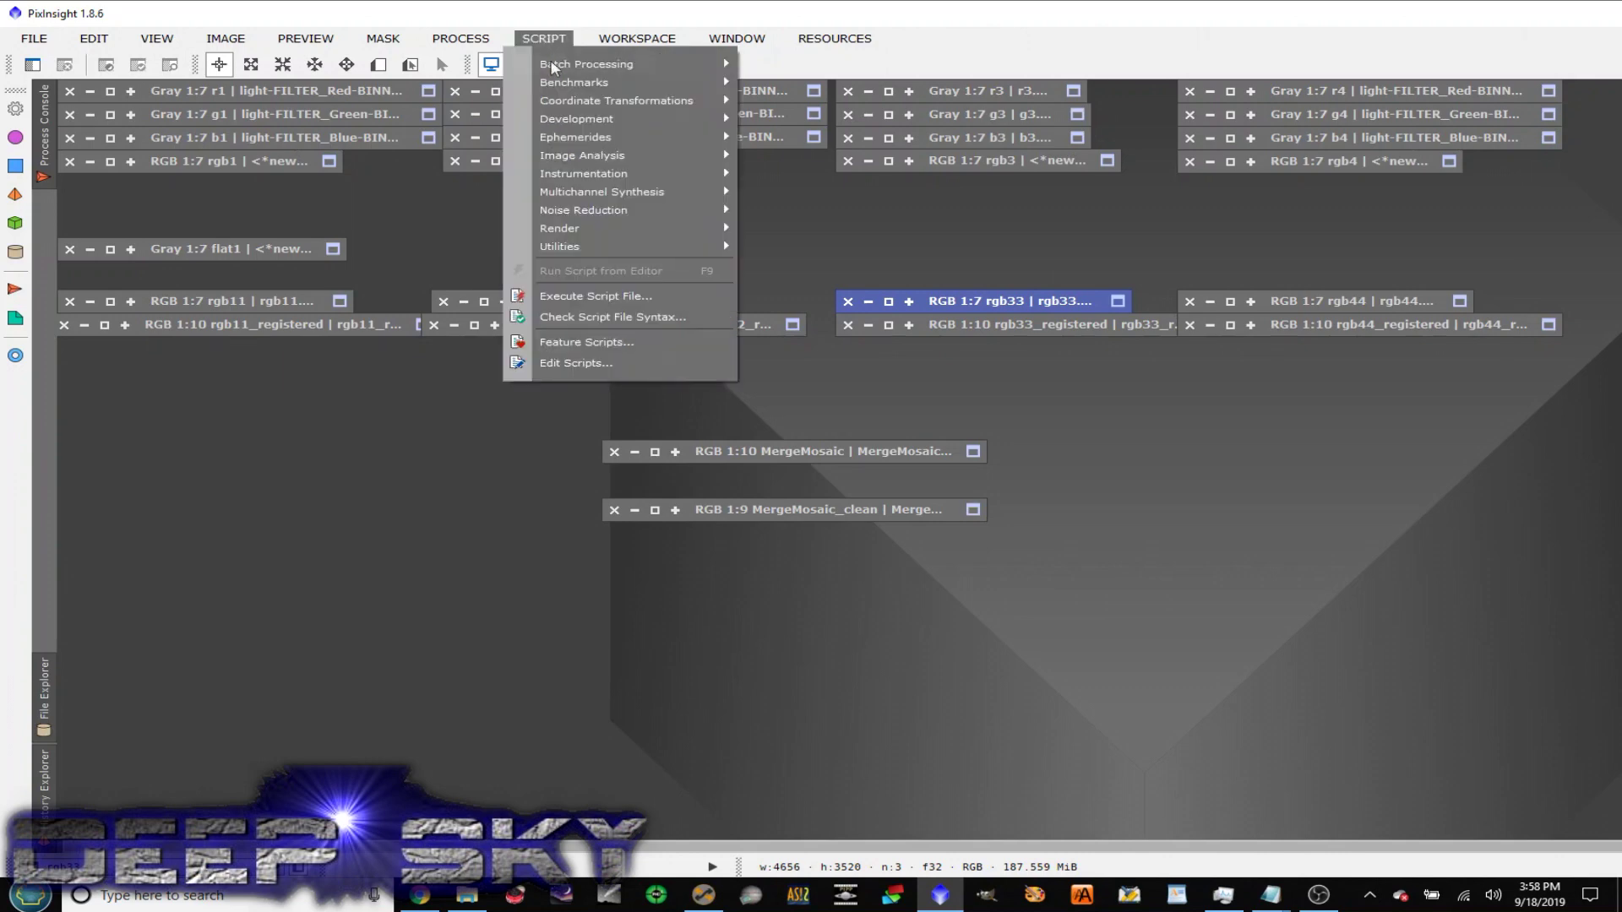
{"action": "mouse_move", "coordinate": [655, 245]}
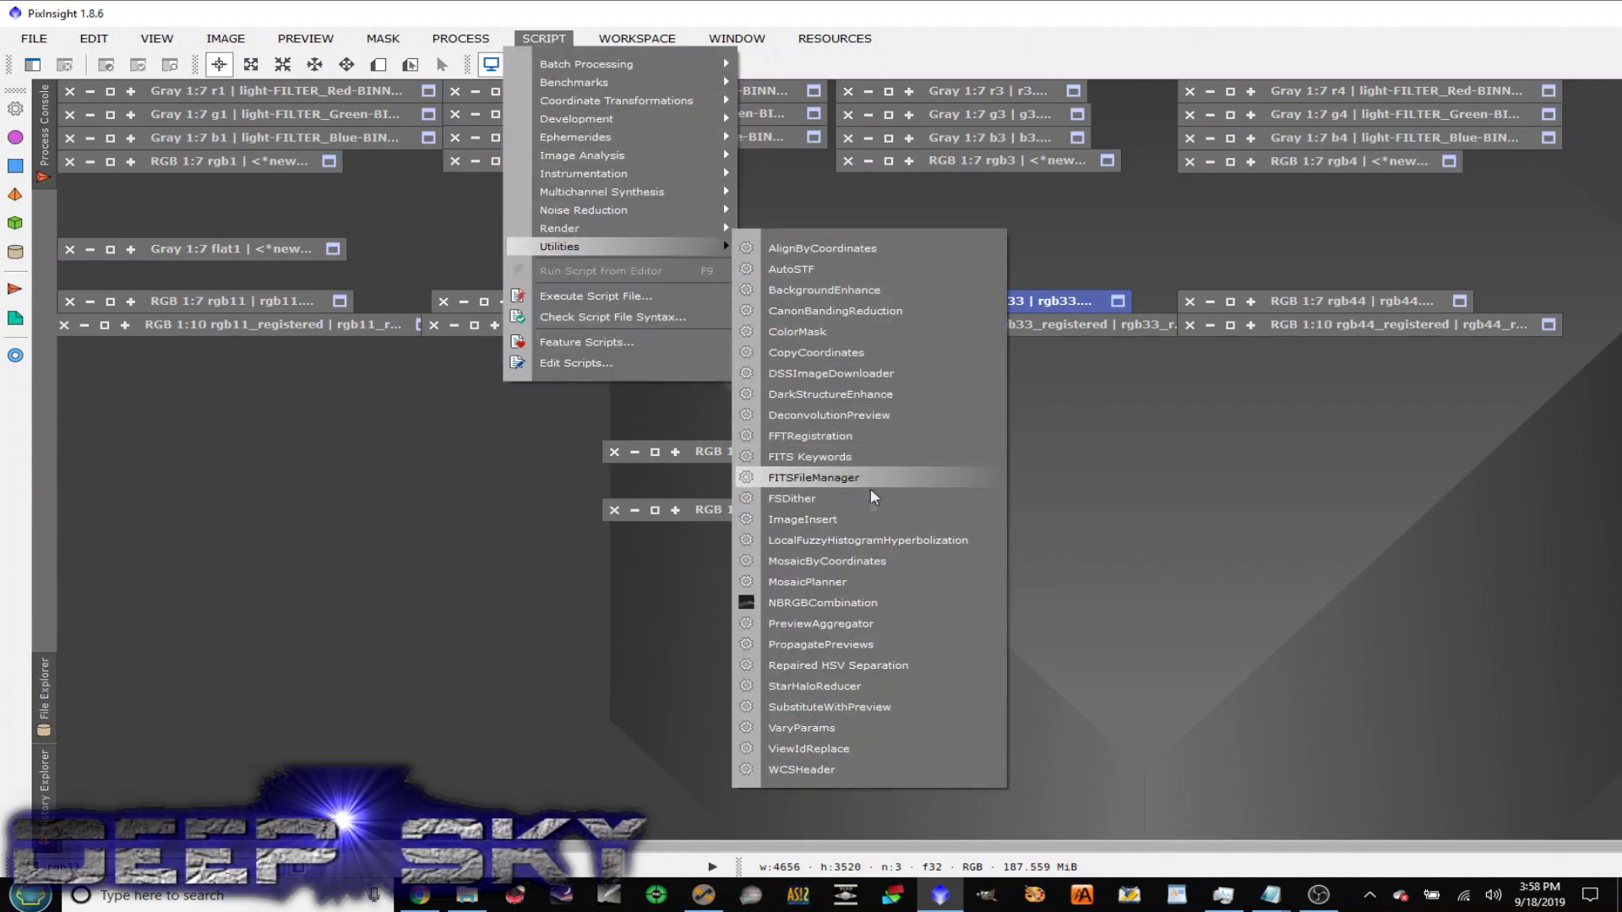
{"action": "left_click", "coordinate": [880, 561]}
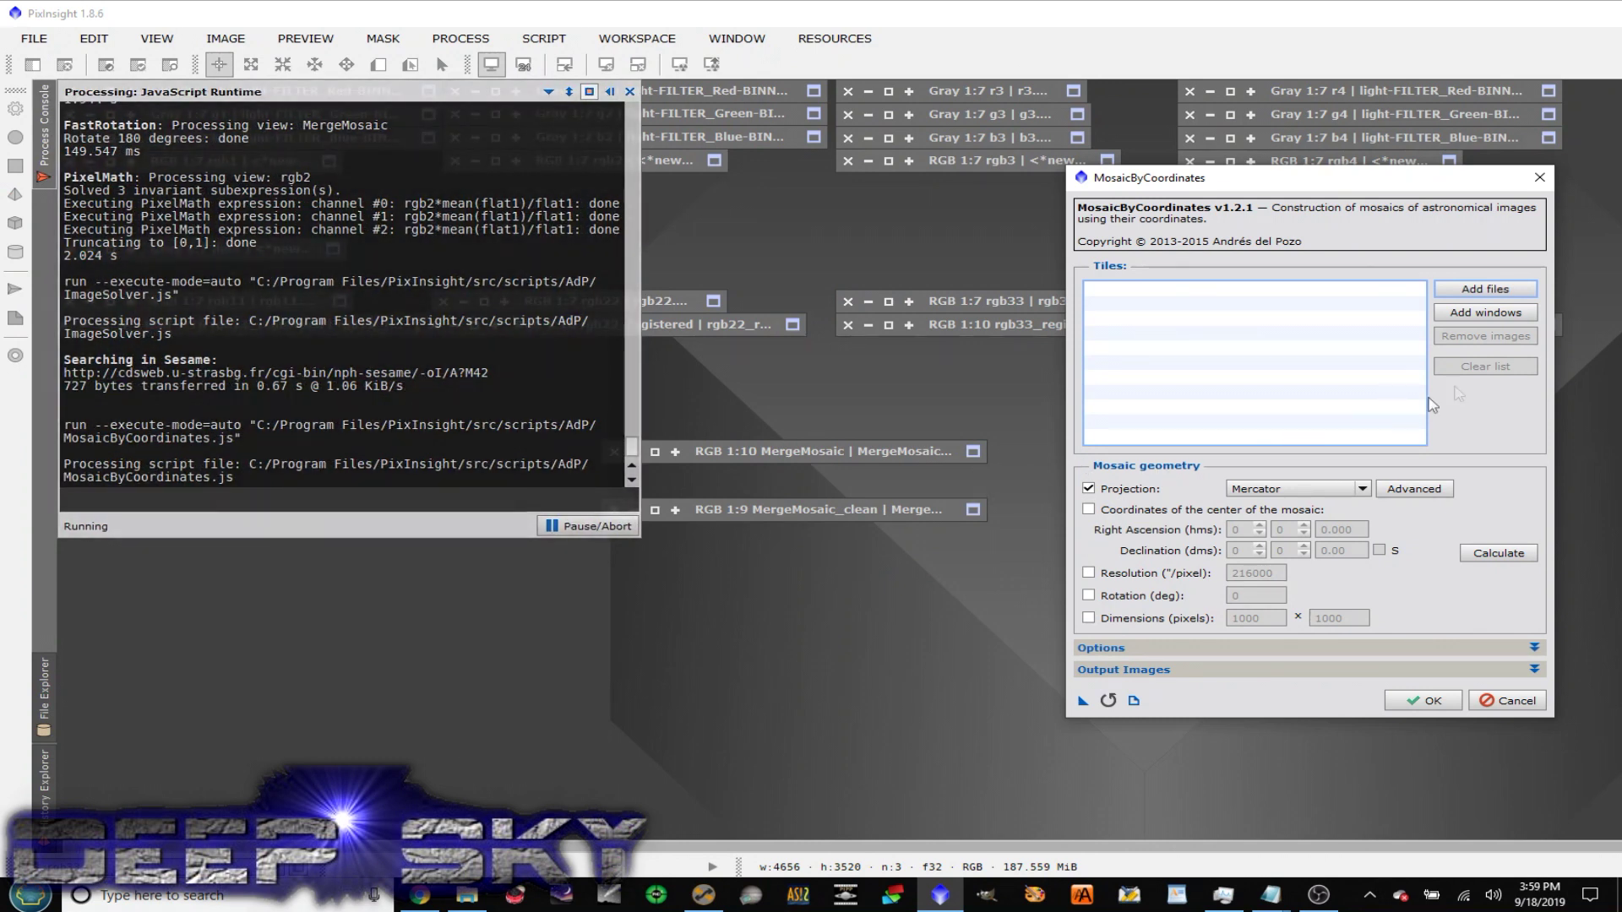
{"action": "left_click", "coordinate": [1511, 314]}
{"action": "scroll", "coordinate": [1317, 420], "scroll_direction": "down", "scroll_amount": 4}
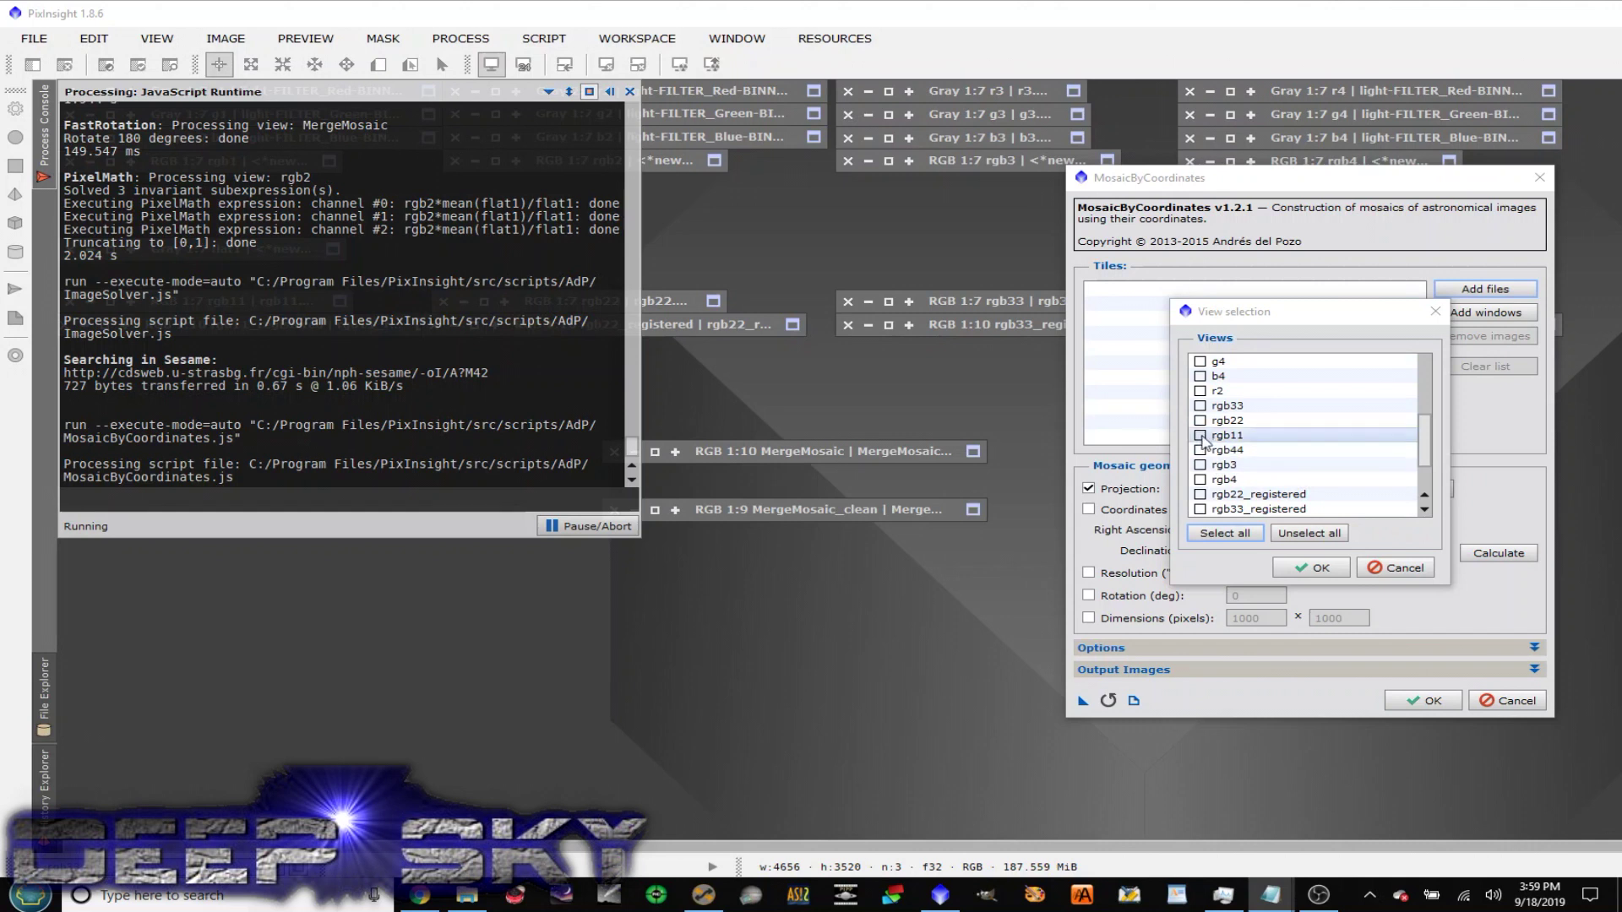
{"action": "left_click", "coordinate": [1201, 435]}
{"action": "left_click", "coordinate": [1200, 405]}
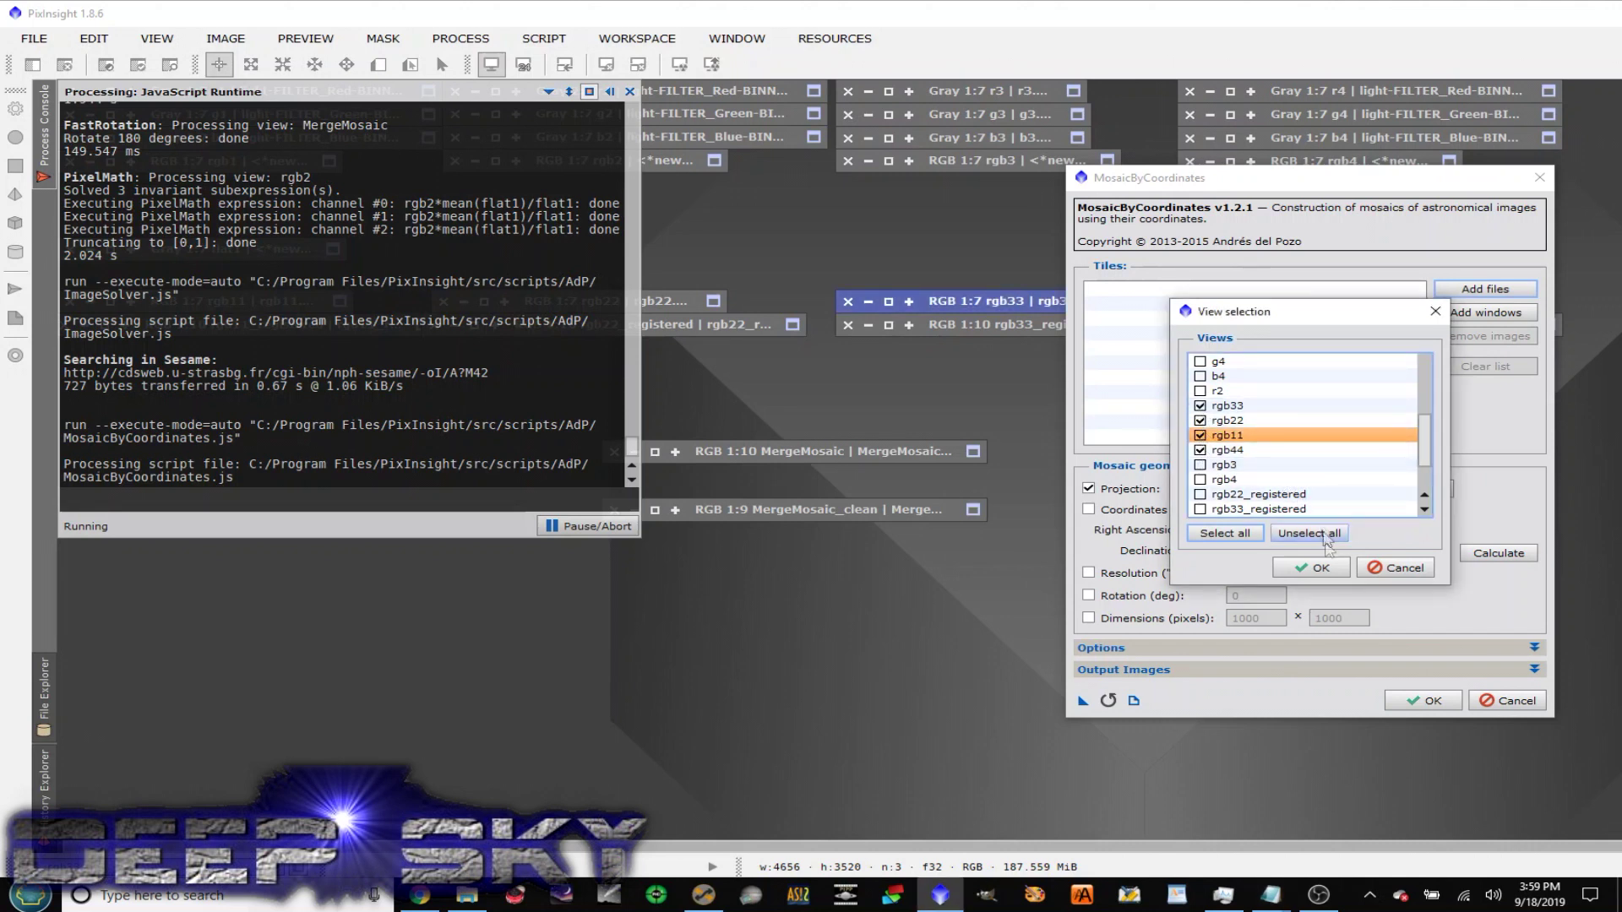
{"action": "left_click", "coordinate": [1311, 568]}
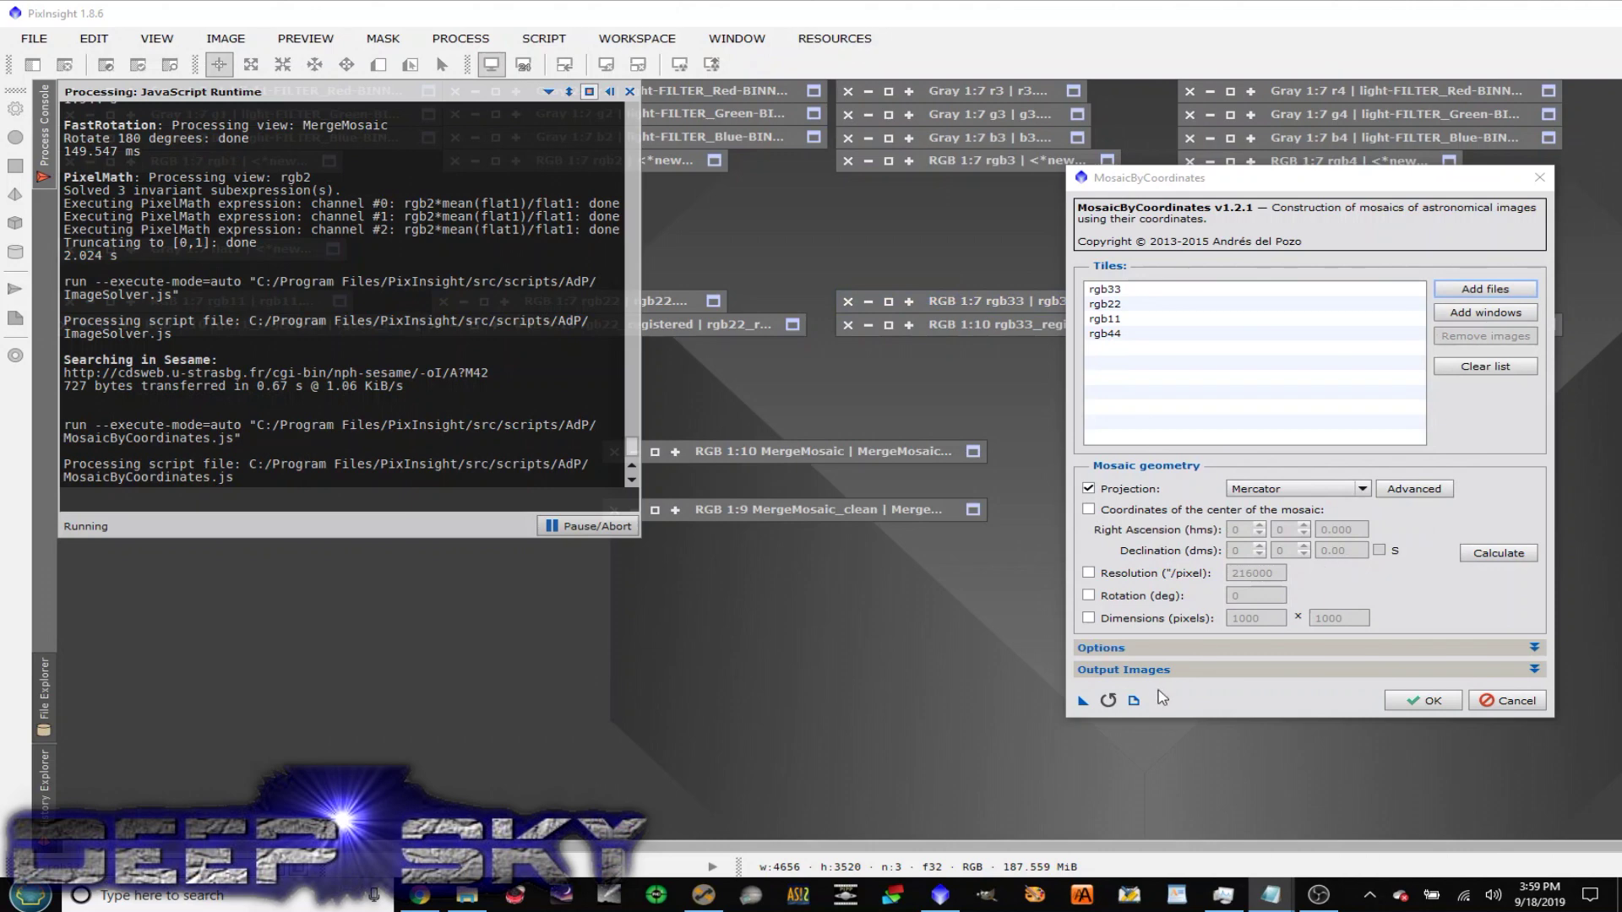
{"action": "left_click", "coordinate": [1520, 706]}
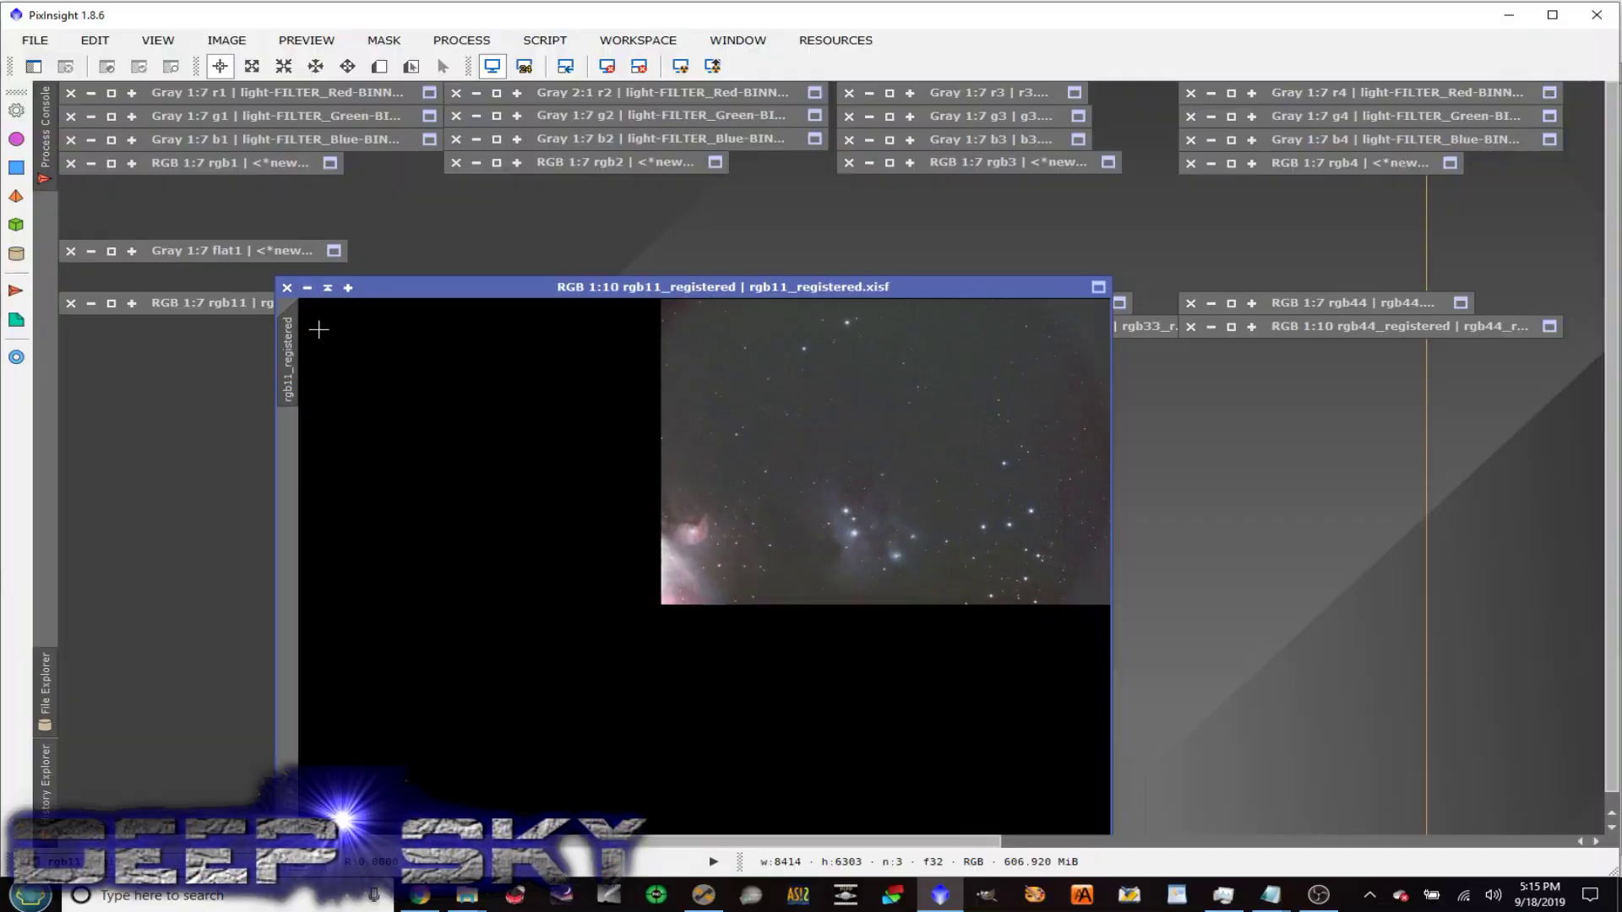
Examine the rgb11_registered tile, expand rgb22_registered, and arrange both windows below the row of collapsed tiles
{"action": "left_click", "coordinate": [844, 335]}
{"action": "left_click", "coordinate": [394, 296]}
{"action": "left_click_drag", "start_coordinate": [394, 296], "coordinate": [279, 349]}
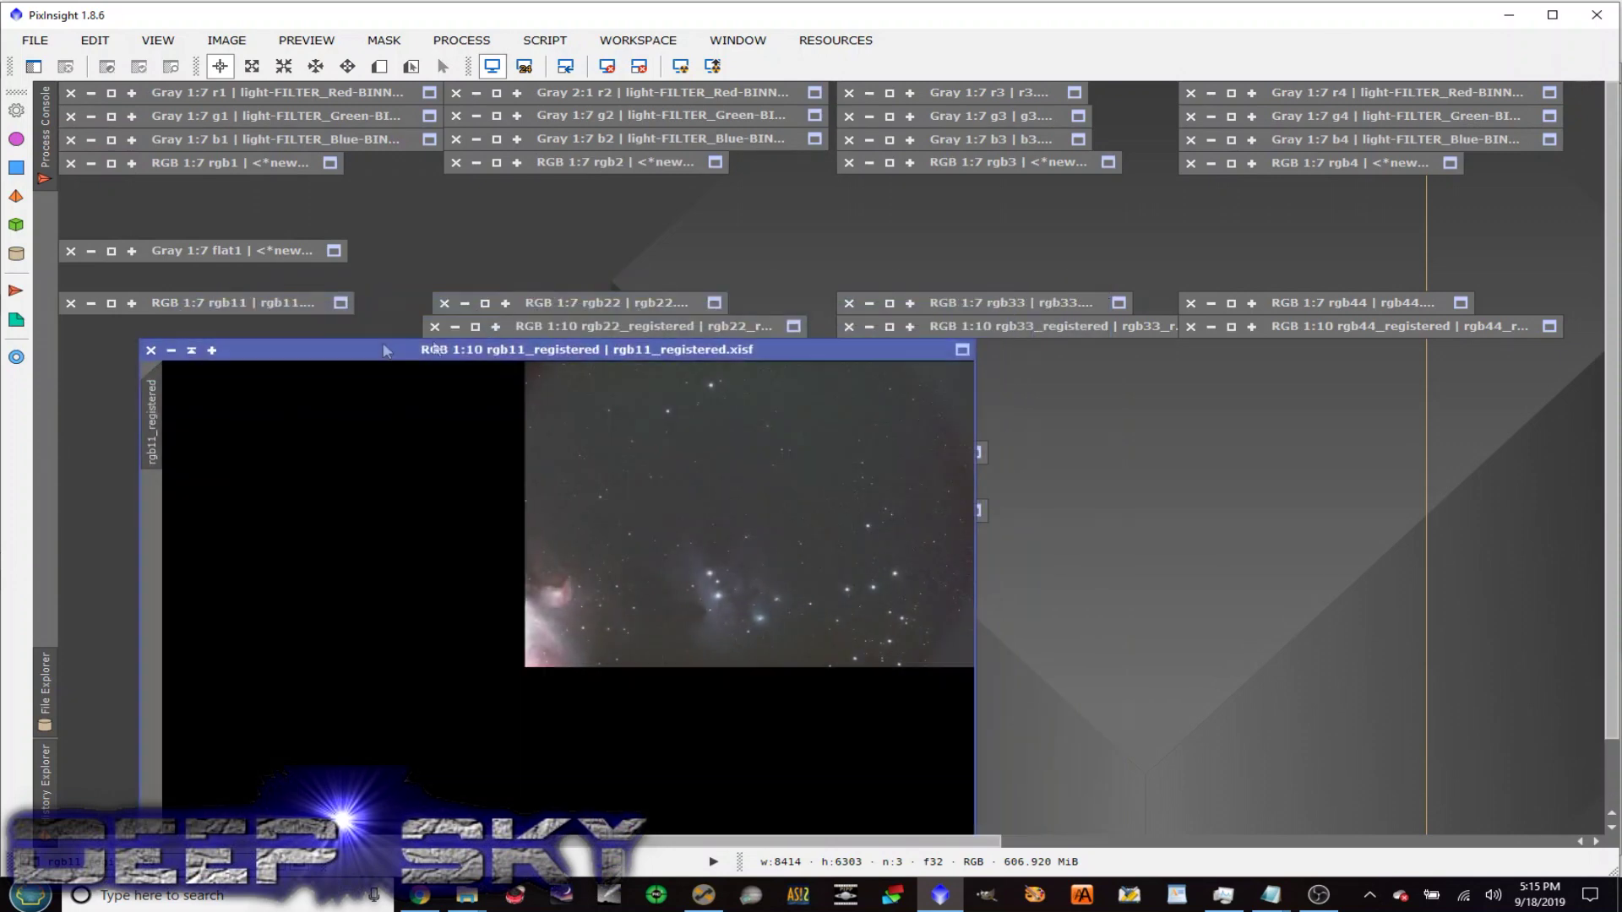
{"action": "left_click", "coordinate": [595, 329]}
{"action": "double_click", "coordinate": [595, 330]}
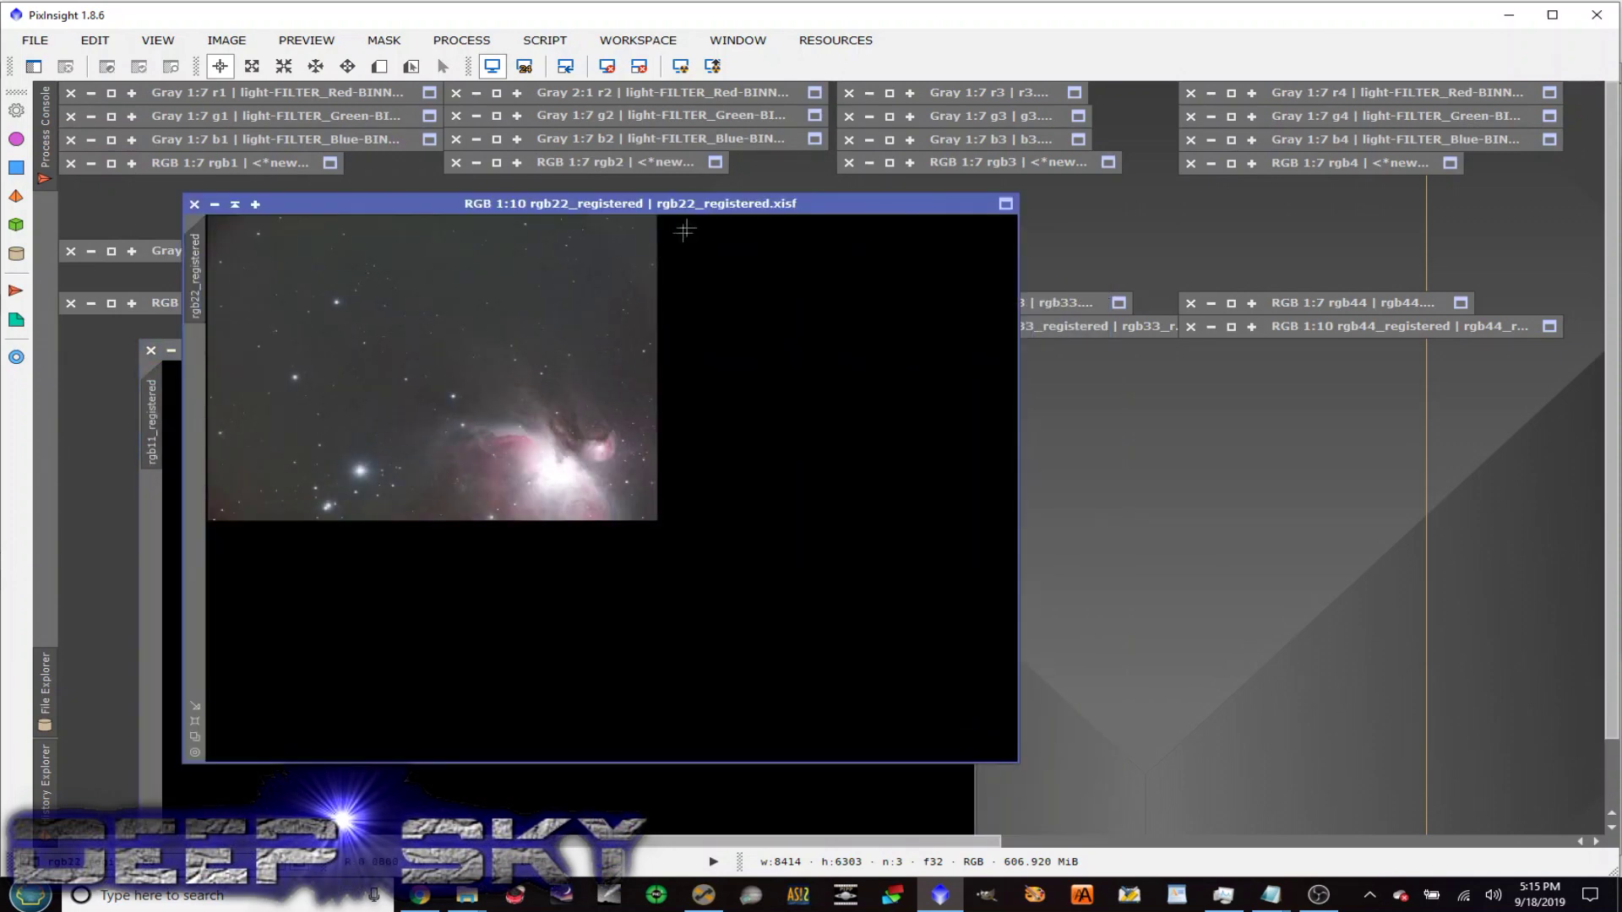
{"action": "left_click_drag", "start_coordinate": [694, 214], "coordinate": [570, 403]}
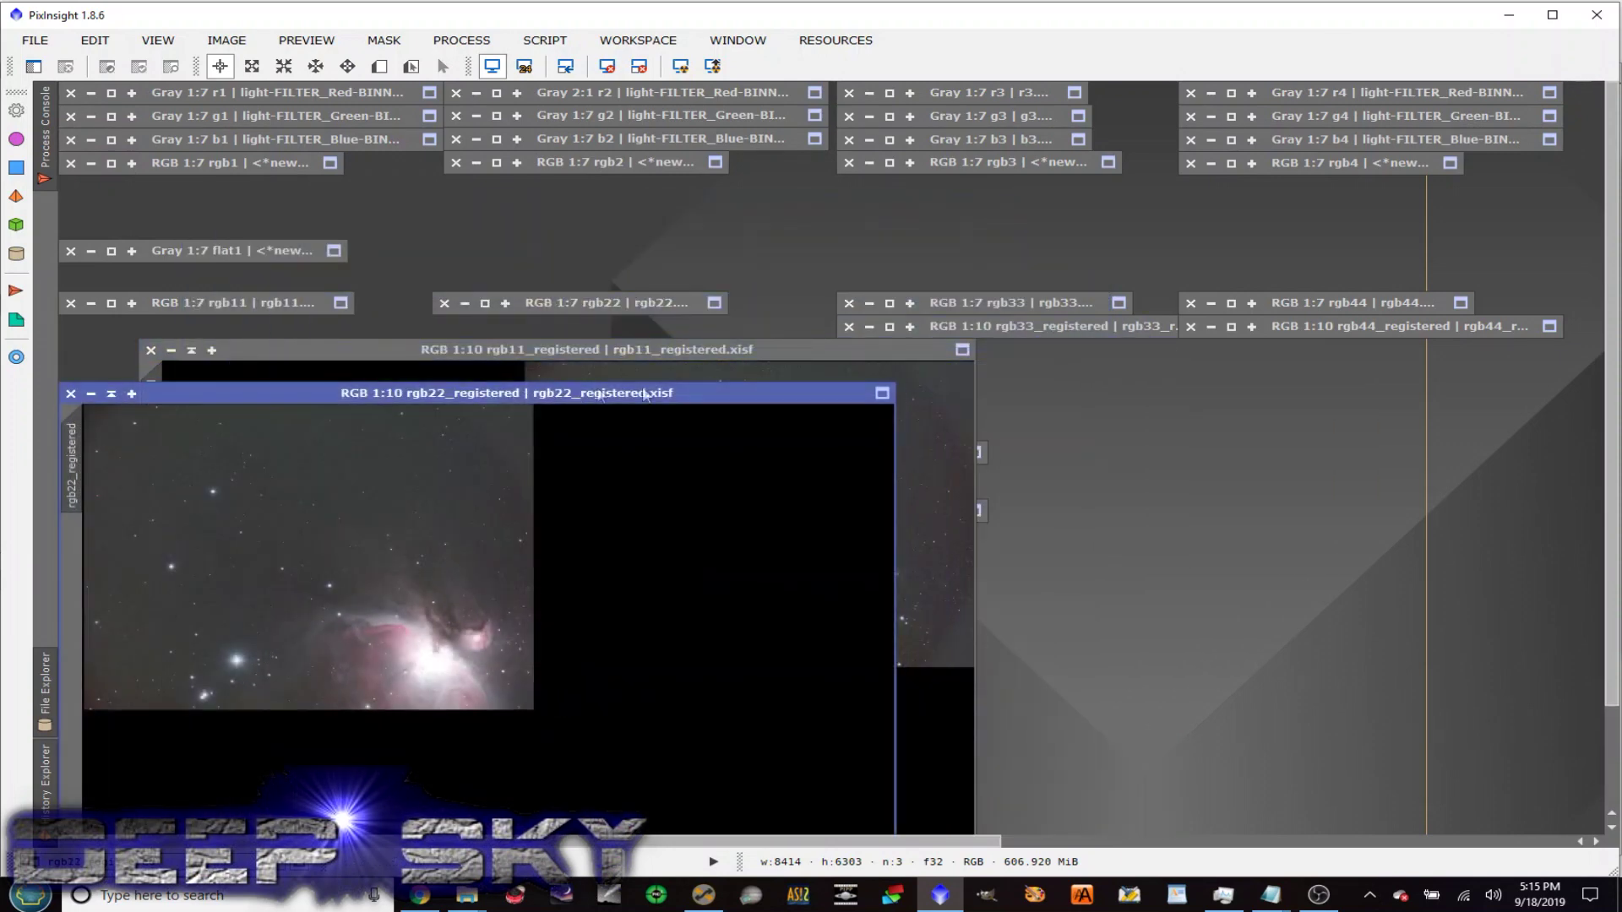
Expand the rgb33_registered and rgb44_registered images and move them down to compare each tile's position within the mosaic frame
{"action": "double_click", "coordinate": [1037, 334]}
{"action": "left_click_drag", "start_coordinate": [858, 232], "coordinate": [871, 412]}
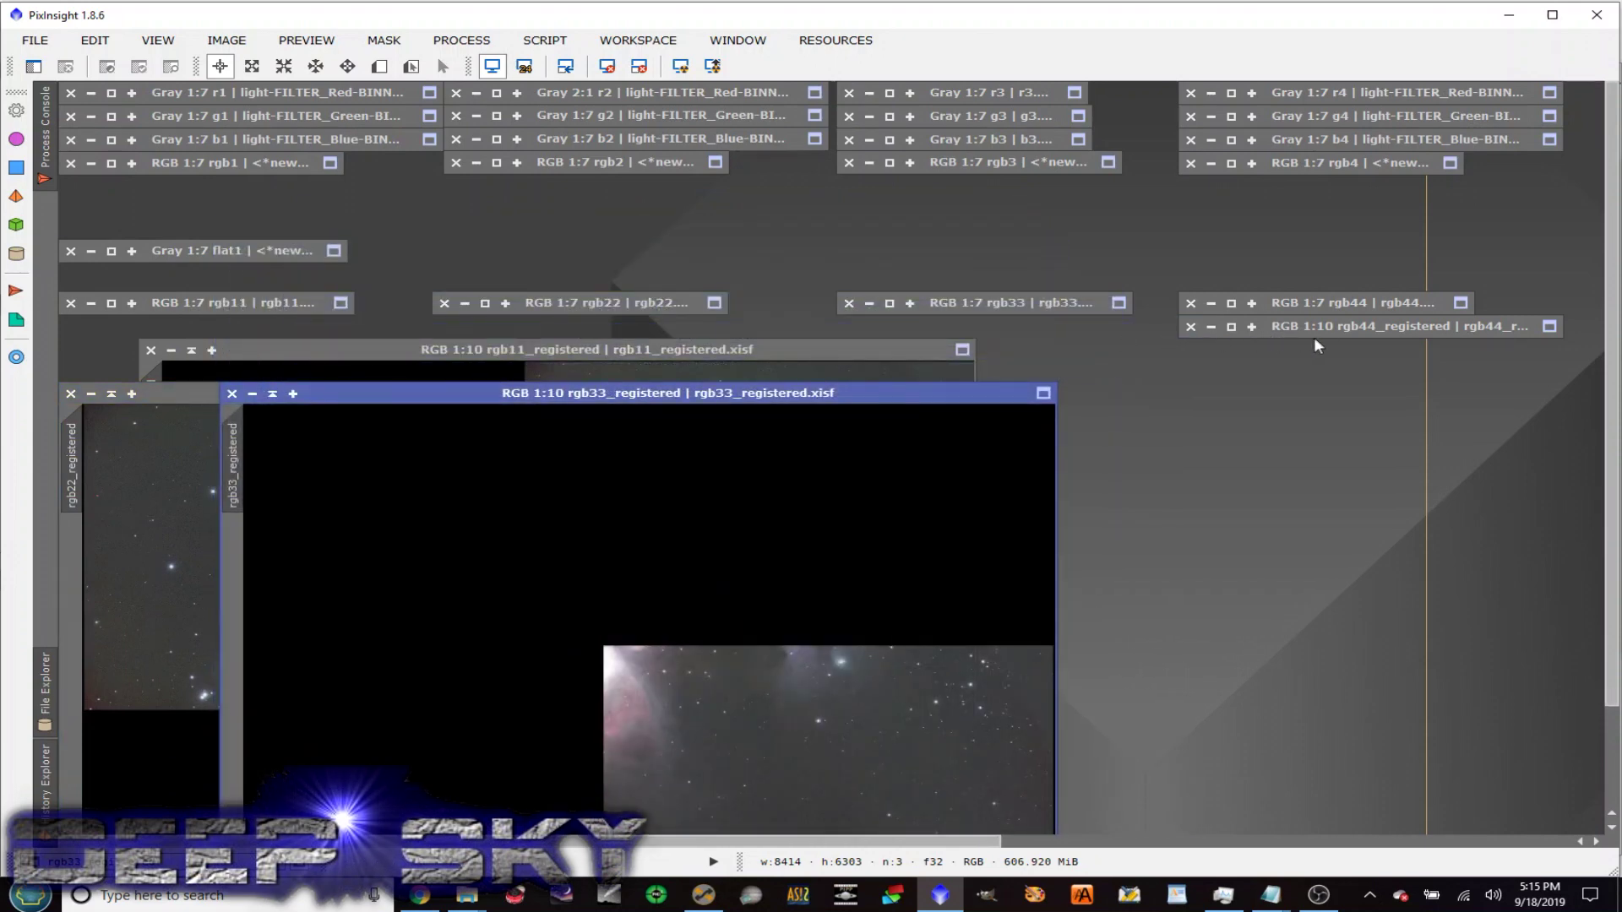
{"action": "double_click", "coordinate": [1318, 328]}
{"action": "left_click_drag", "start_coordinate": [905, 262], "coordinate": [1156, 353]}
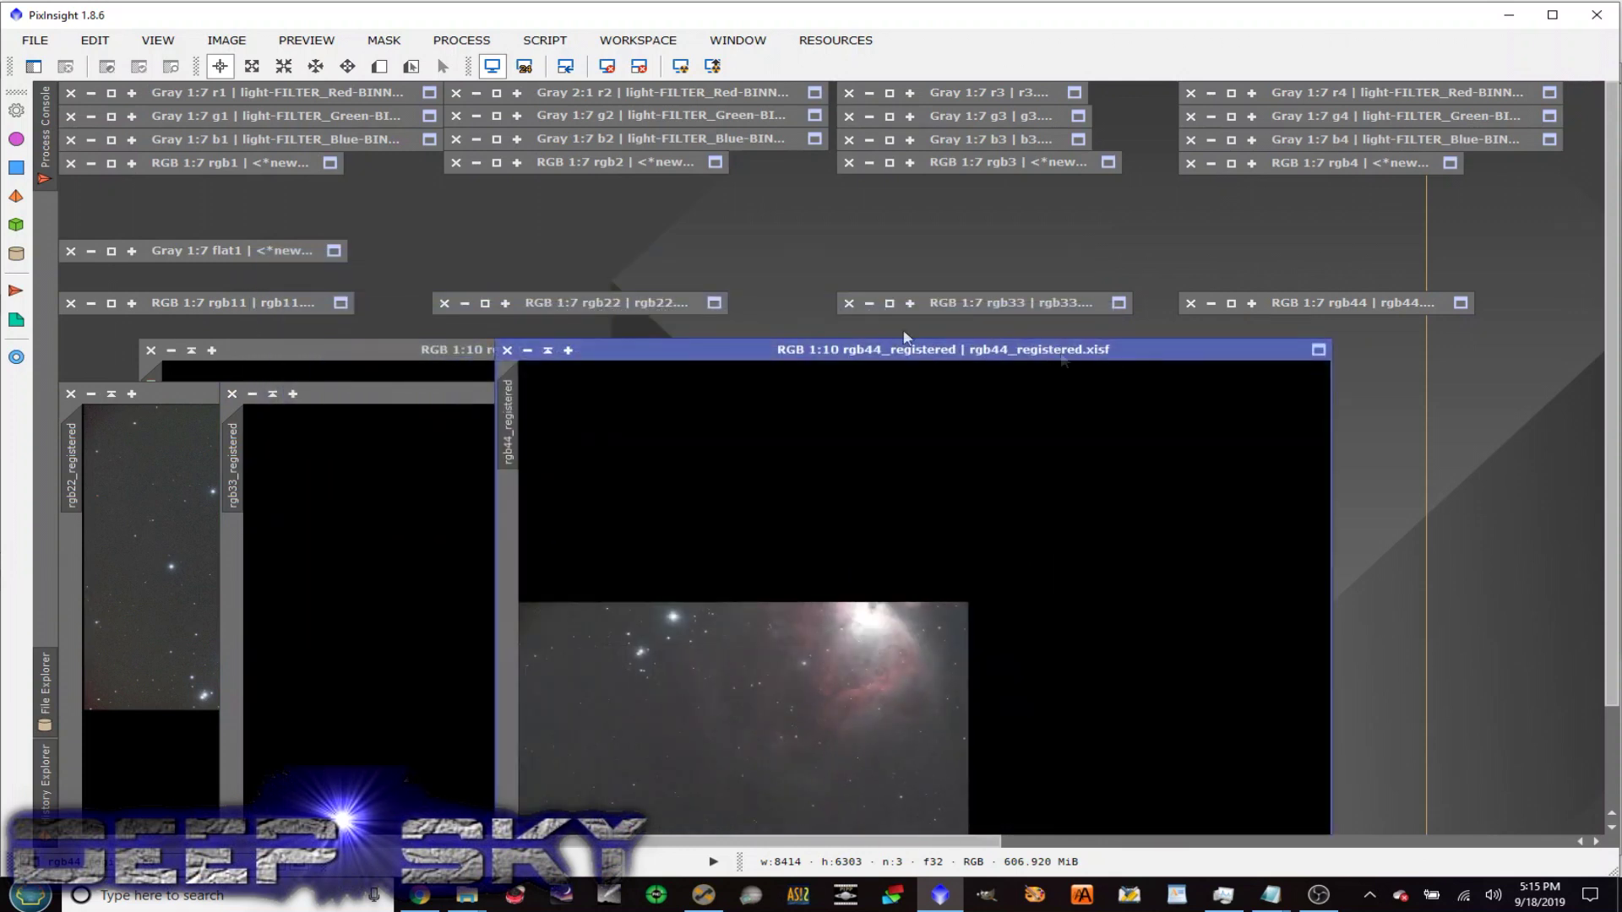
Collapse the four registered tile images back to their title bars
{"action": "left_click", "coordinate": [548, 351]}
{"action": "left_click", "coordinate": [273, 394]}
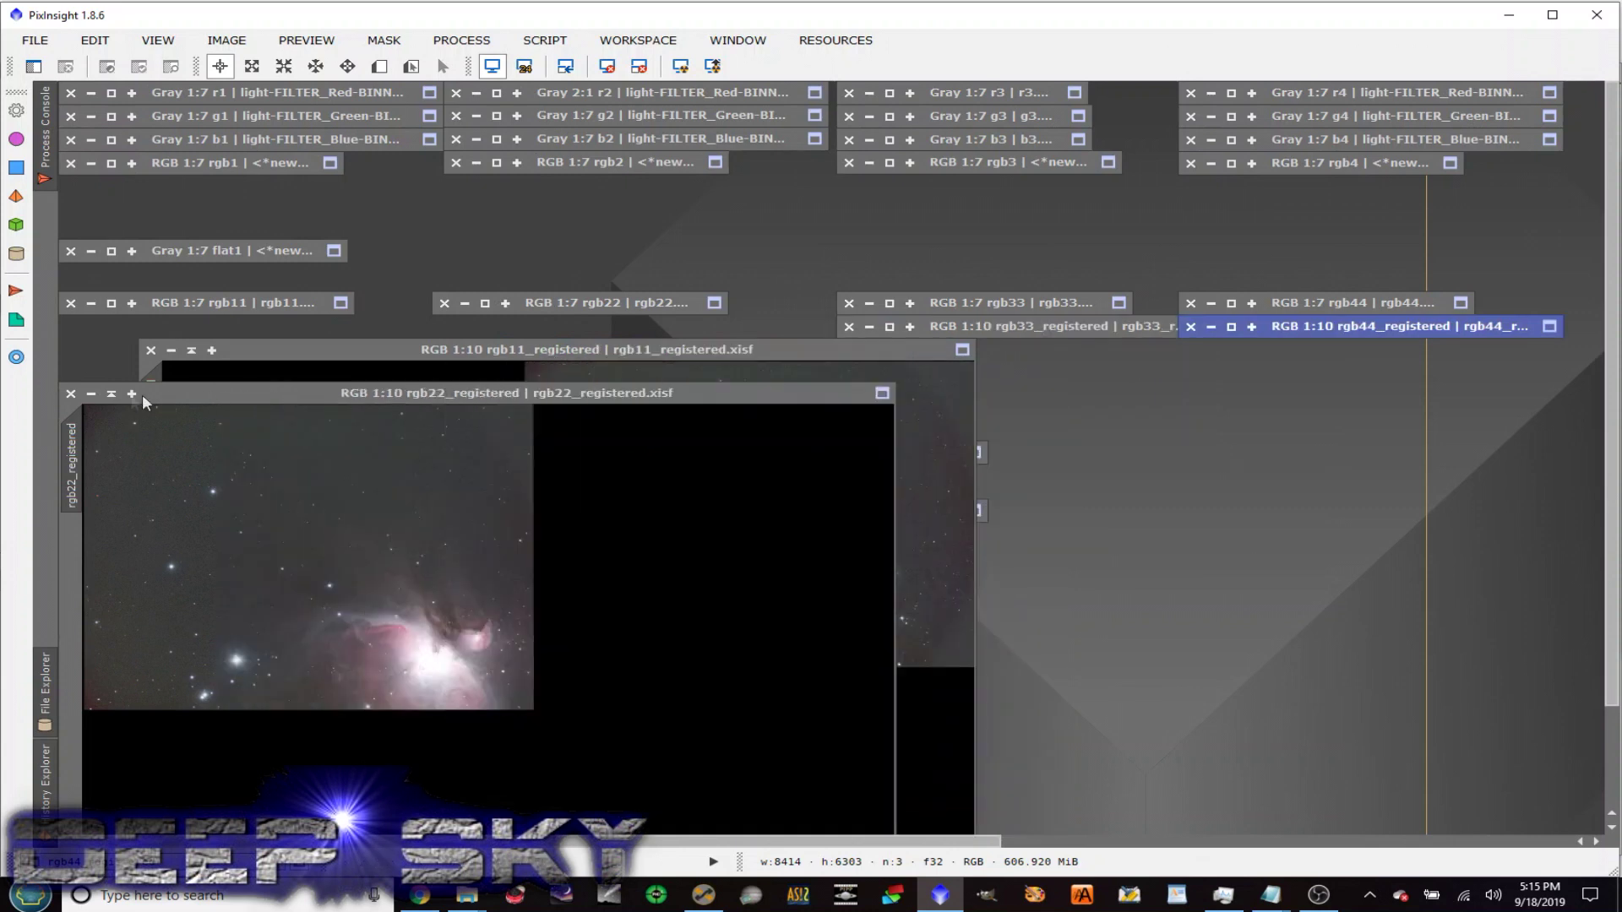
{"action": "left_click", "coordinate": [111, 394]}
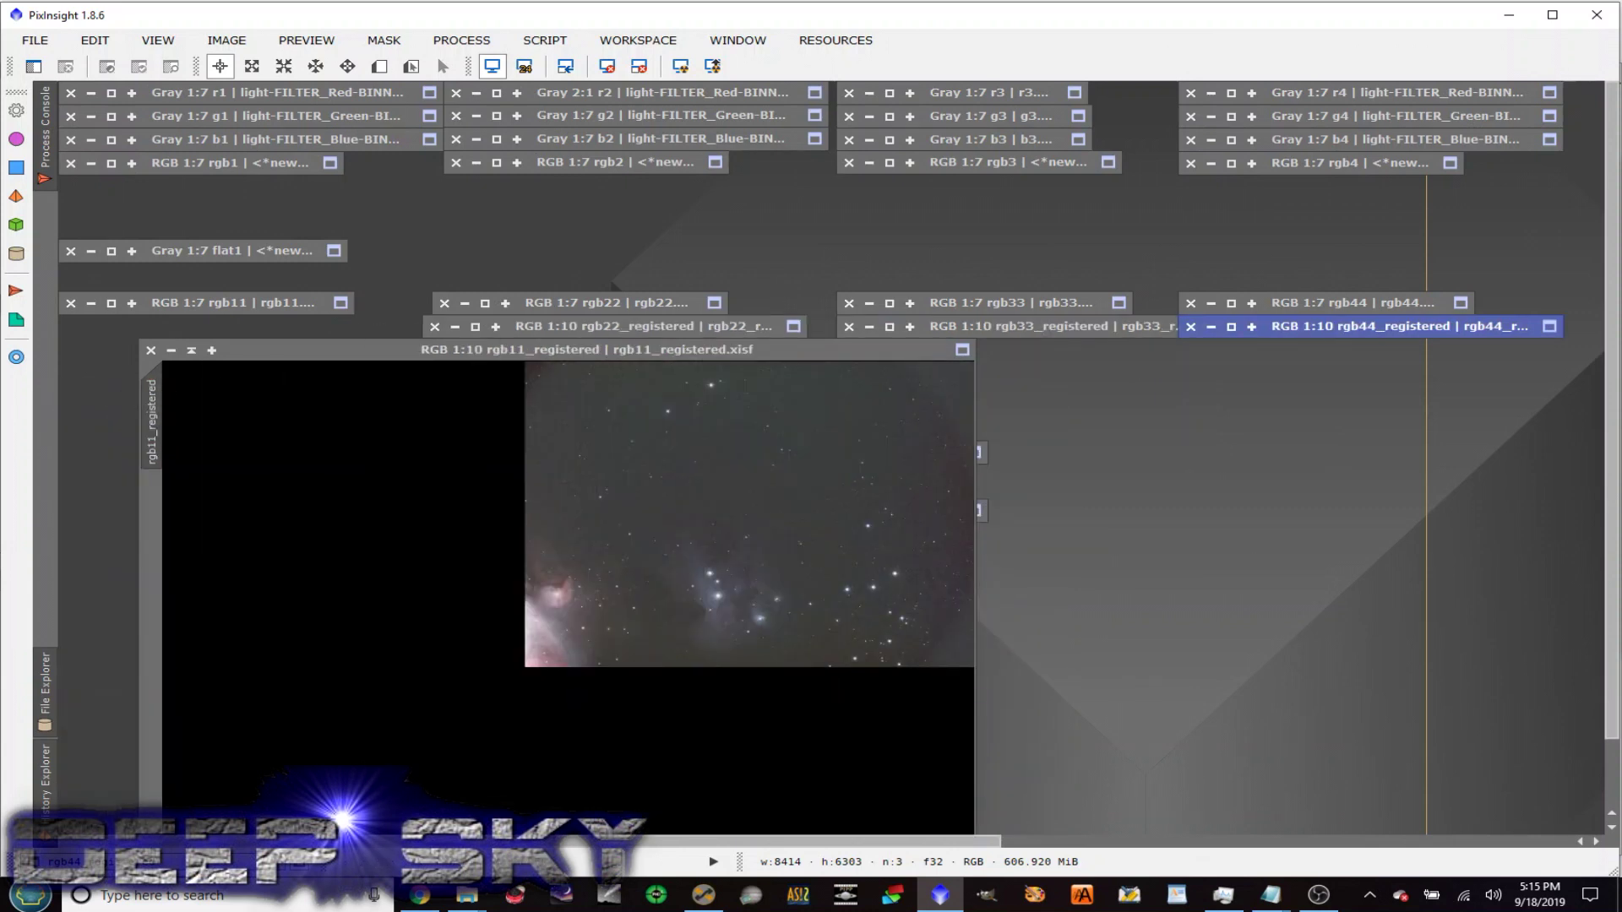
{"action": "left_click", "coordinate": [192, 351]}
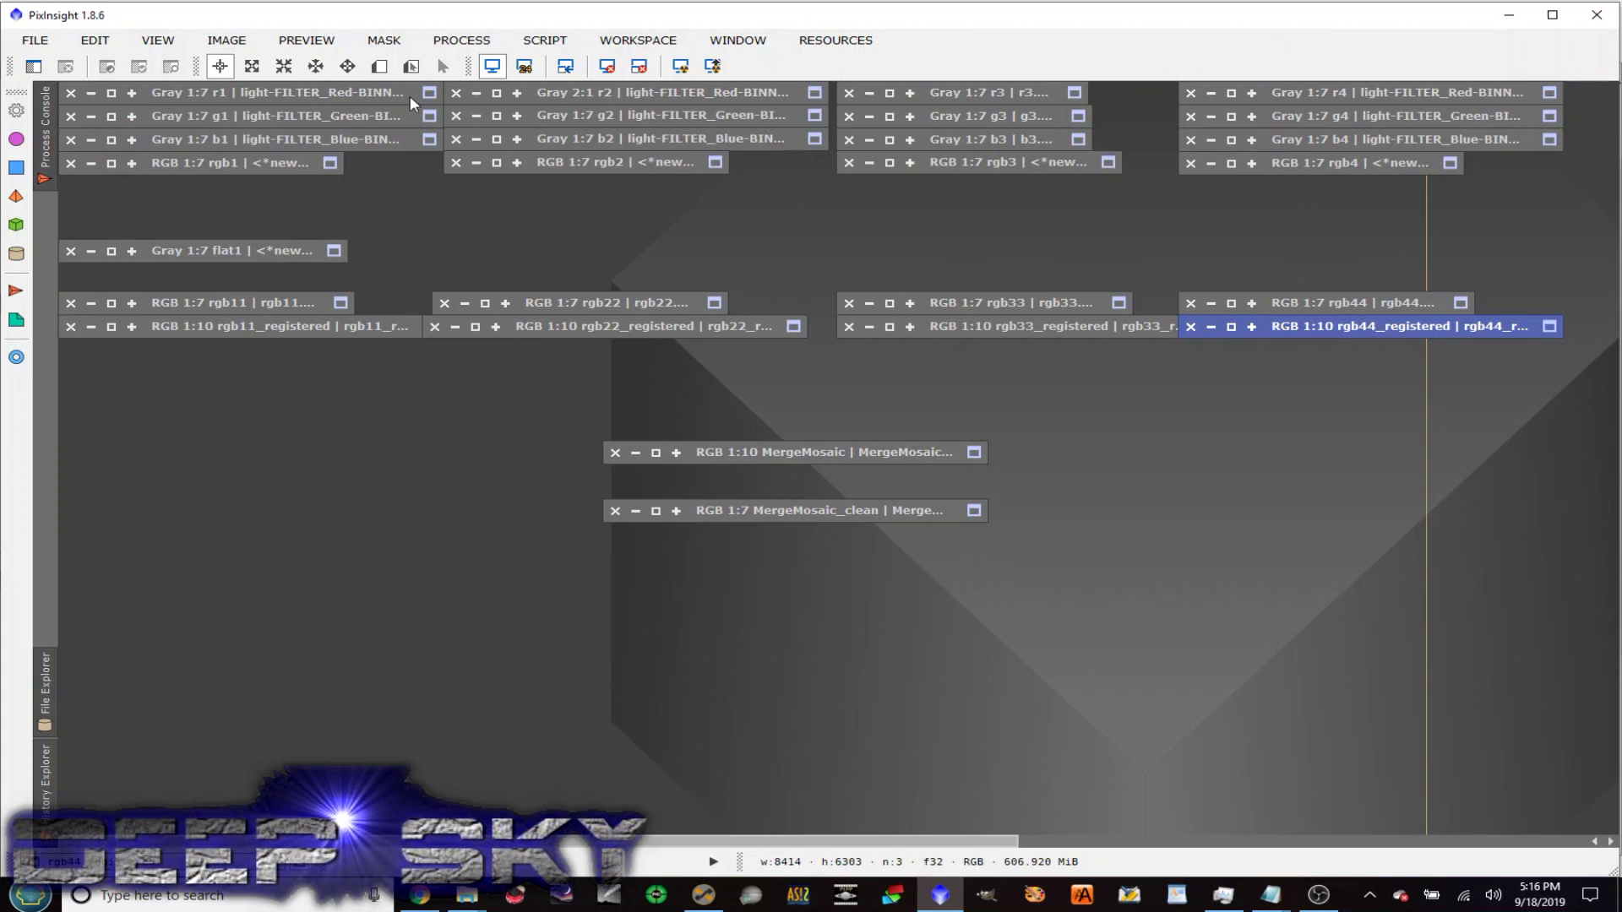
Load the registered .xisf files of rgb11, rgb22, rgb33 and rgb44 as GradientMergeMosaic target frames, and close the process without running it
{"action": "left_click", "coordinate": [462, 41]}
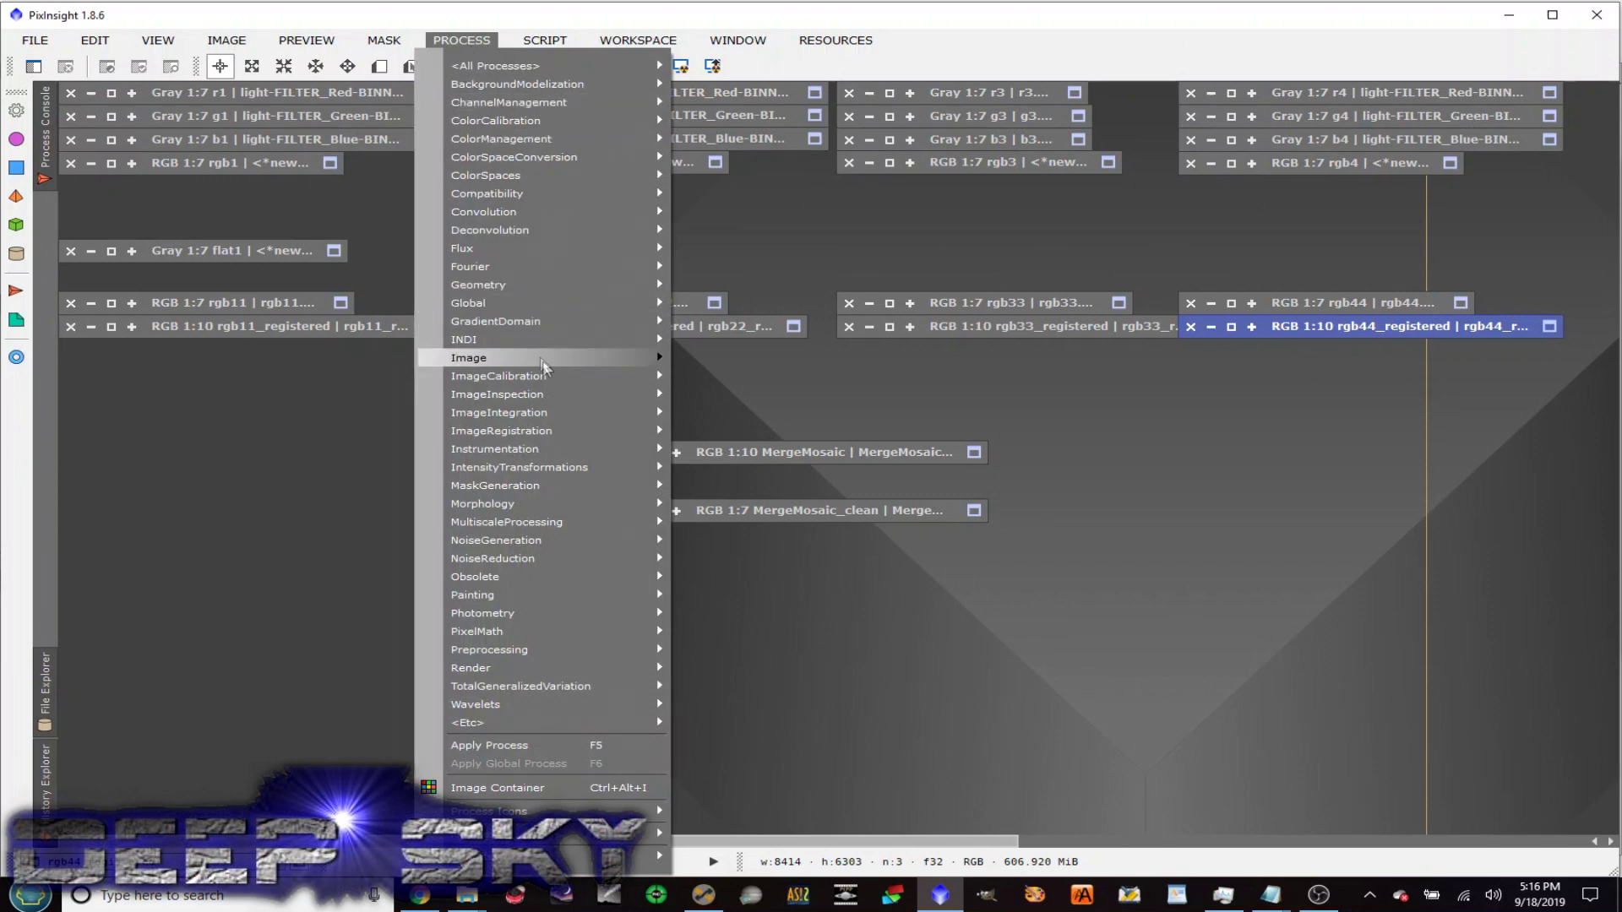
{"action": "mouse_move", "coordinate": [570, 415]}
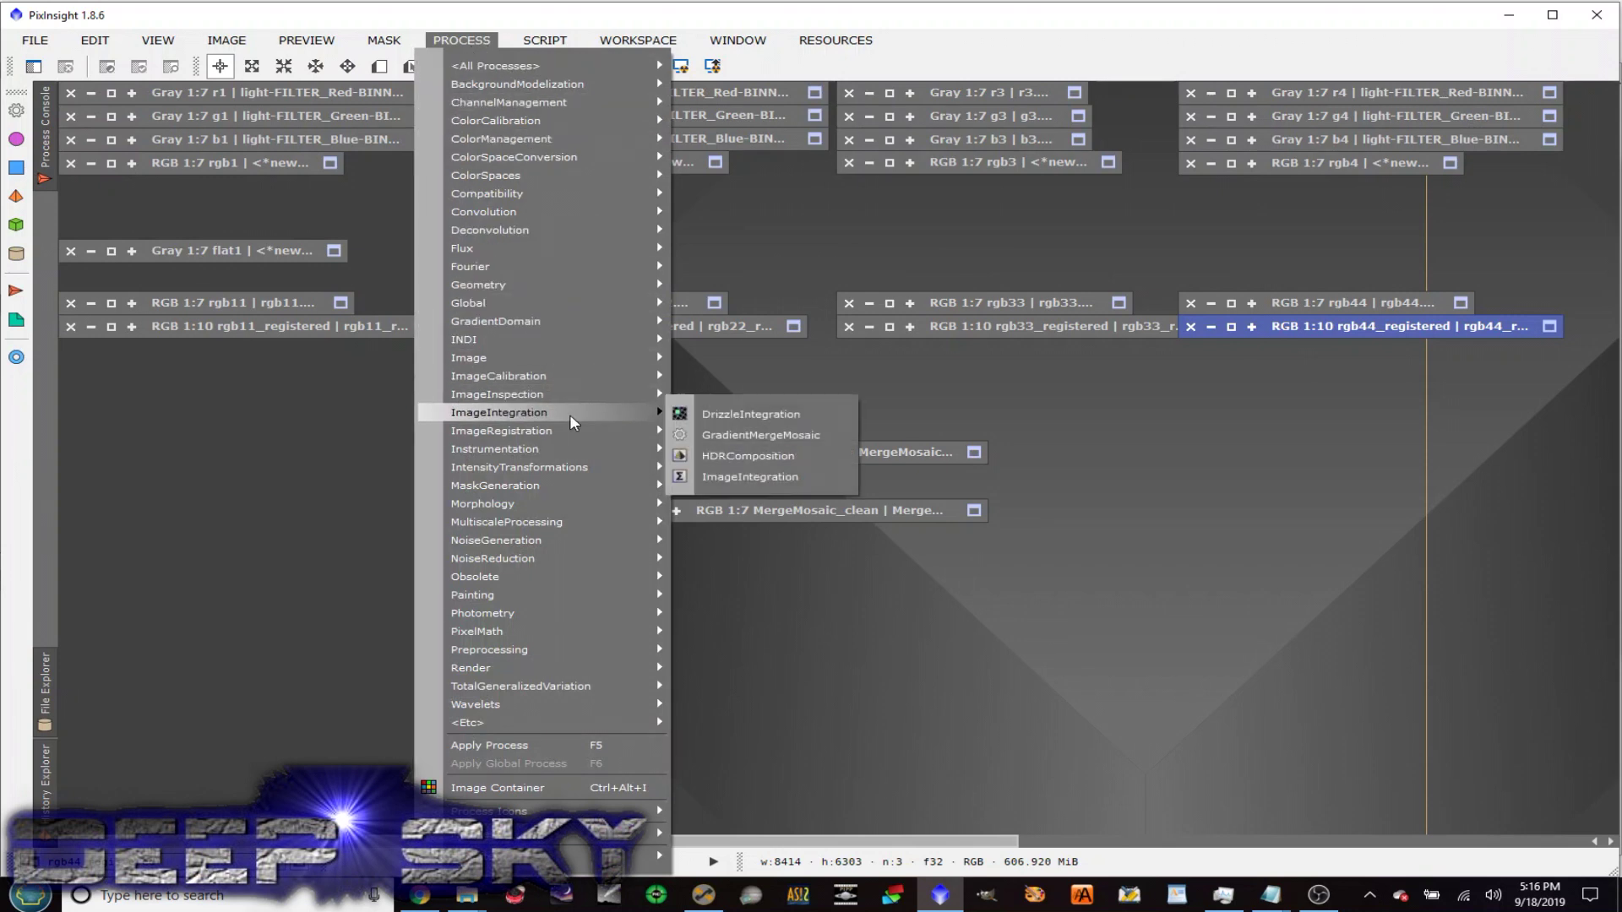
{"action": "left_click", "coordinate": [757, 438]}
{"action": "left_click_drag", "start_coordinate": [1478, 331], "coordinate": [1231, 325]}
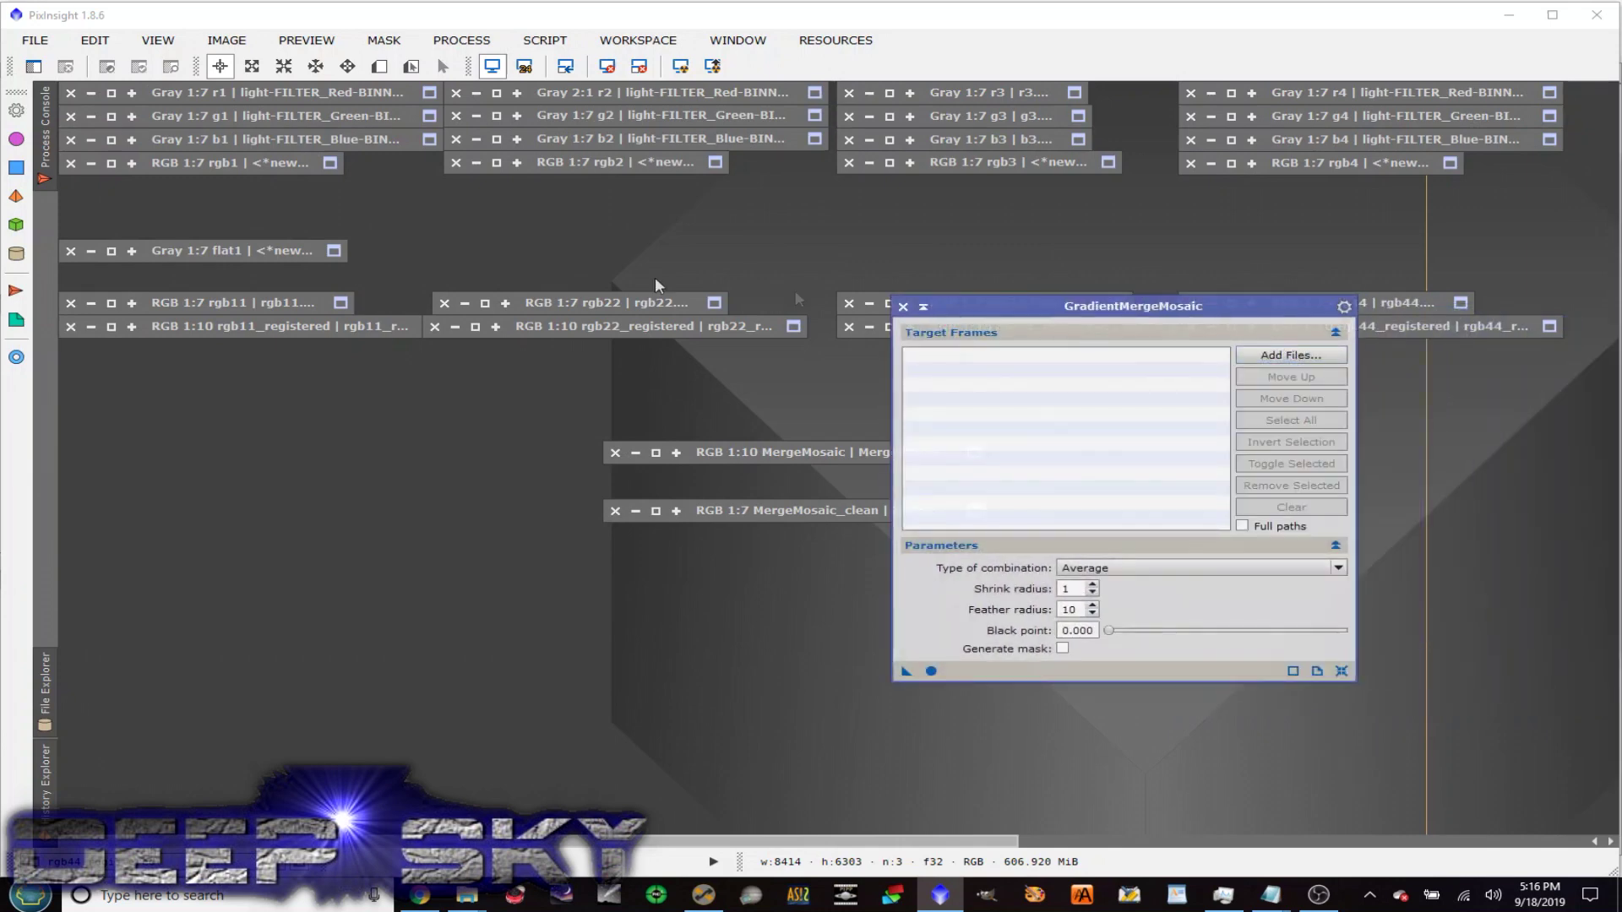
{"action": "left_click", "coordinate": [1267, 358]}
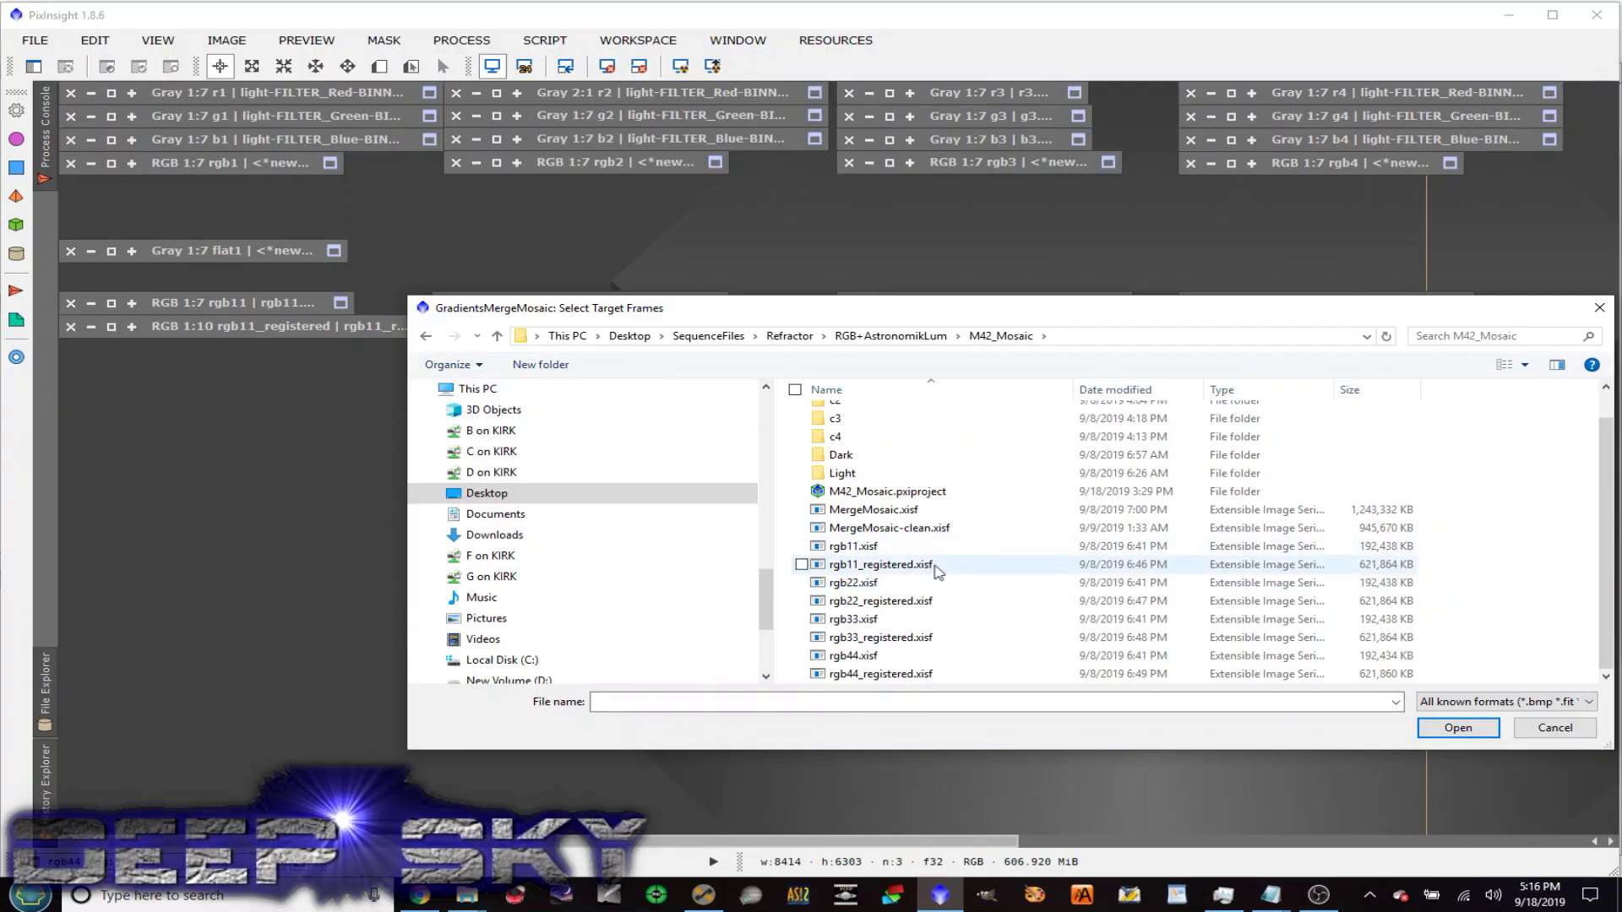
{"action": "left_click", "coordinate": [935, 564]}
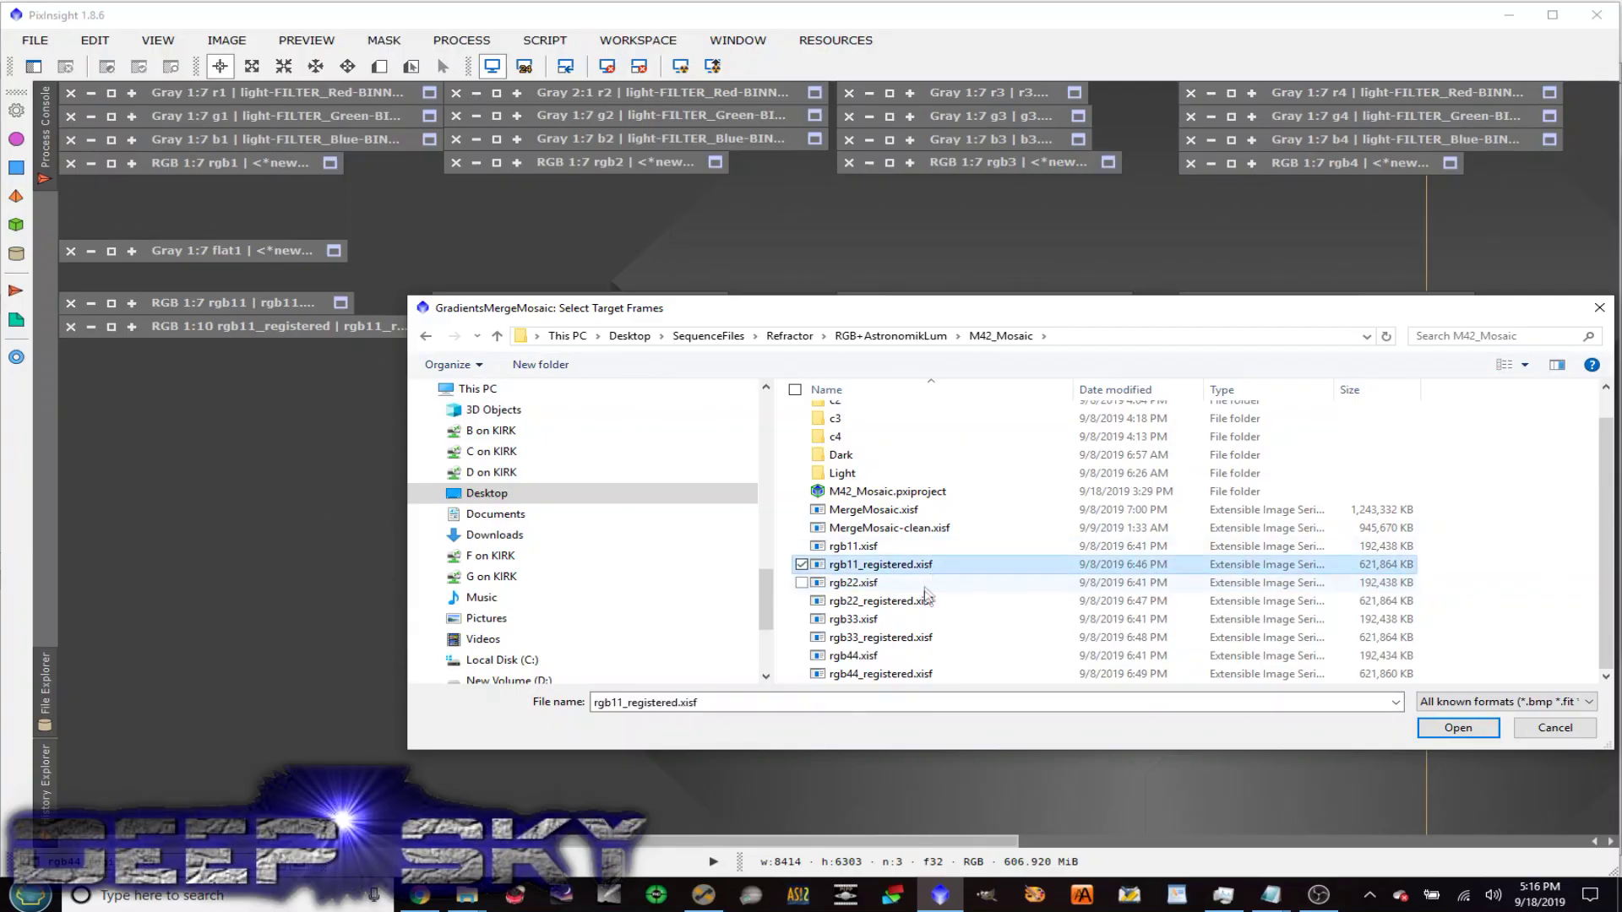
{"action": "left_click", "coordinate": [927, 600], "text": "ctrl"}
{"action": "left_click", "coordinate": [920, 637], "text": "ctrl"}
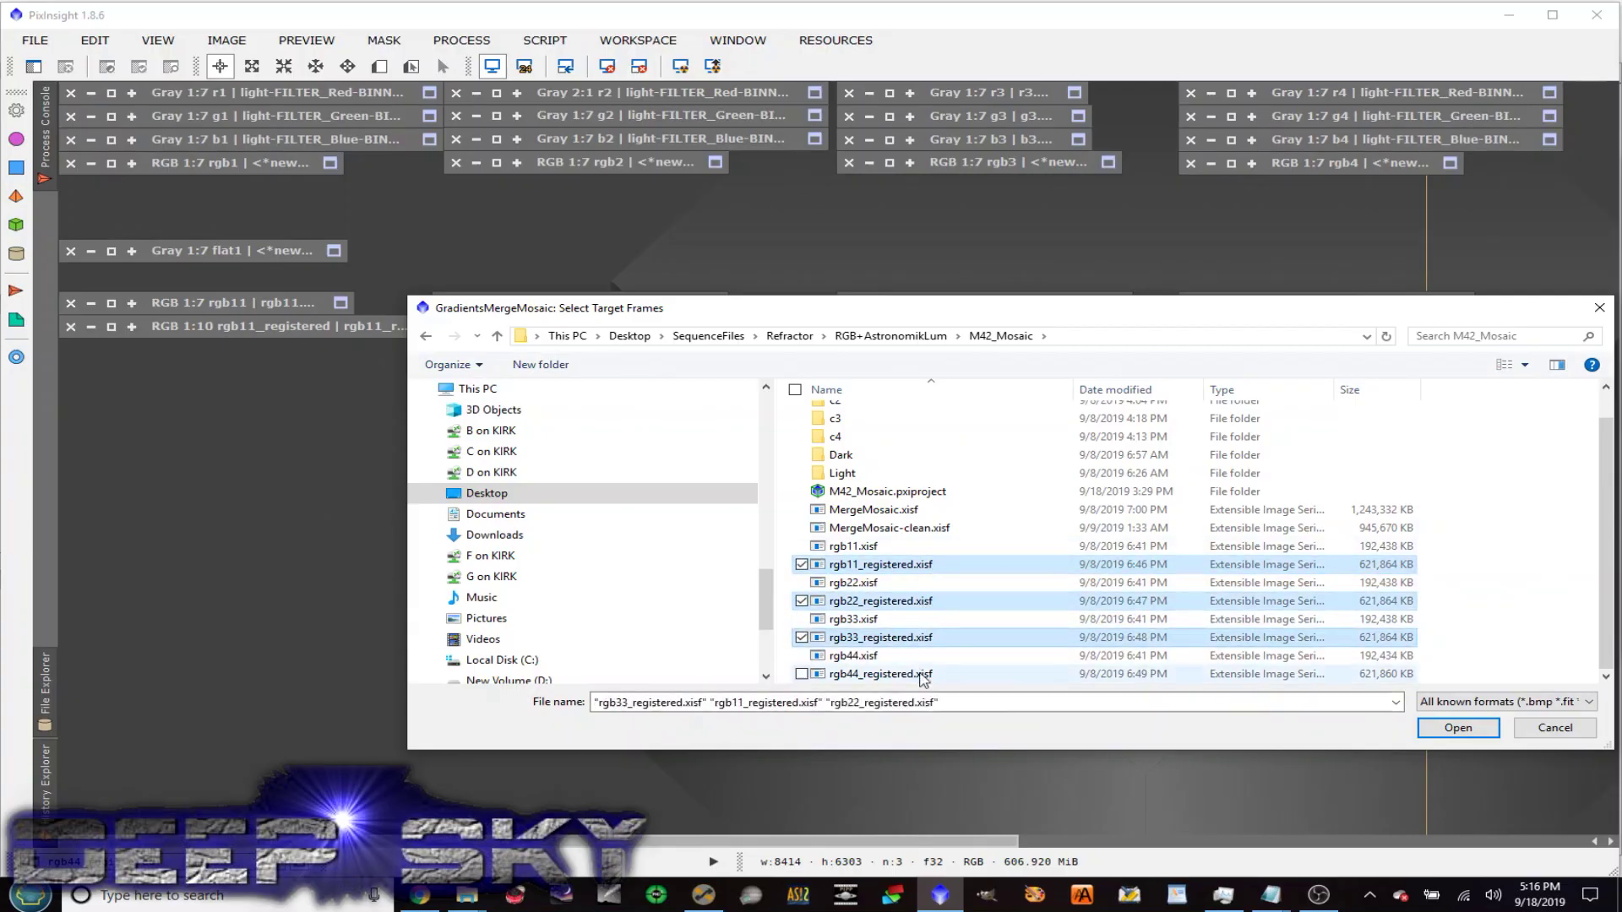
{"action": "left_click", "coordinate": [929, 673], "text": "ctrl"}
{"action": "left_click", "coordinate": [1456, 727]}
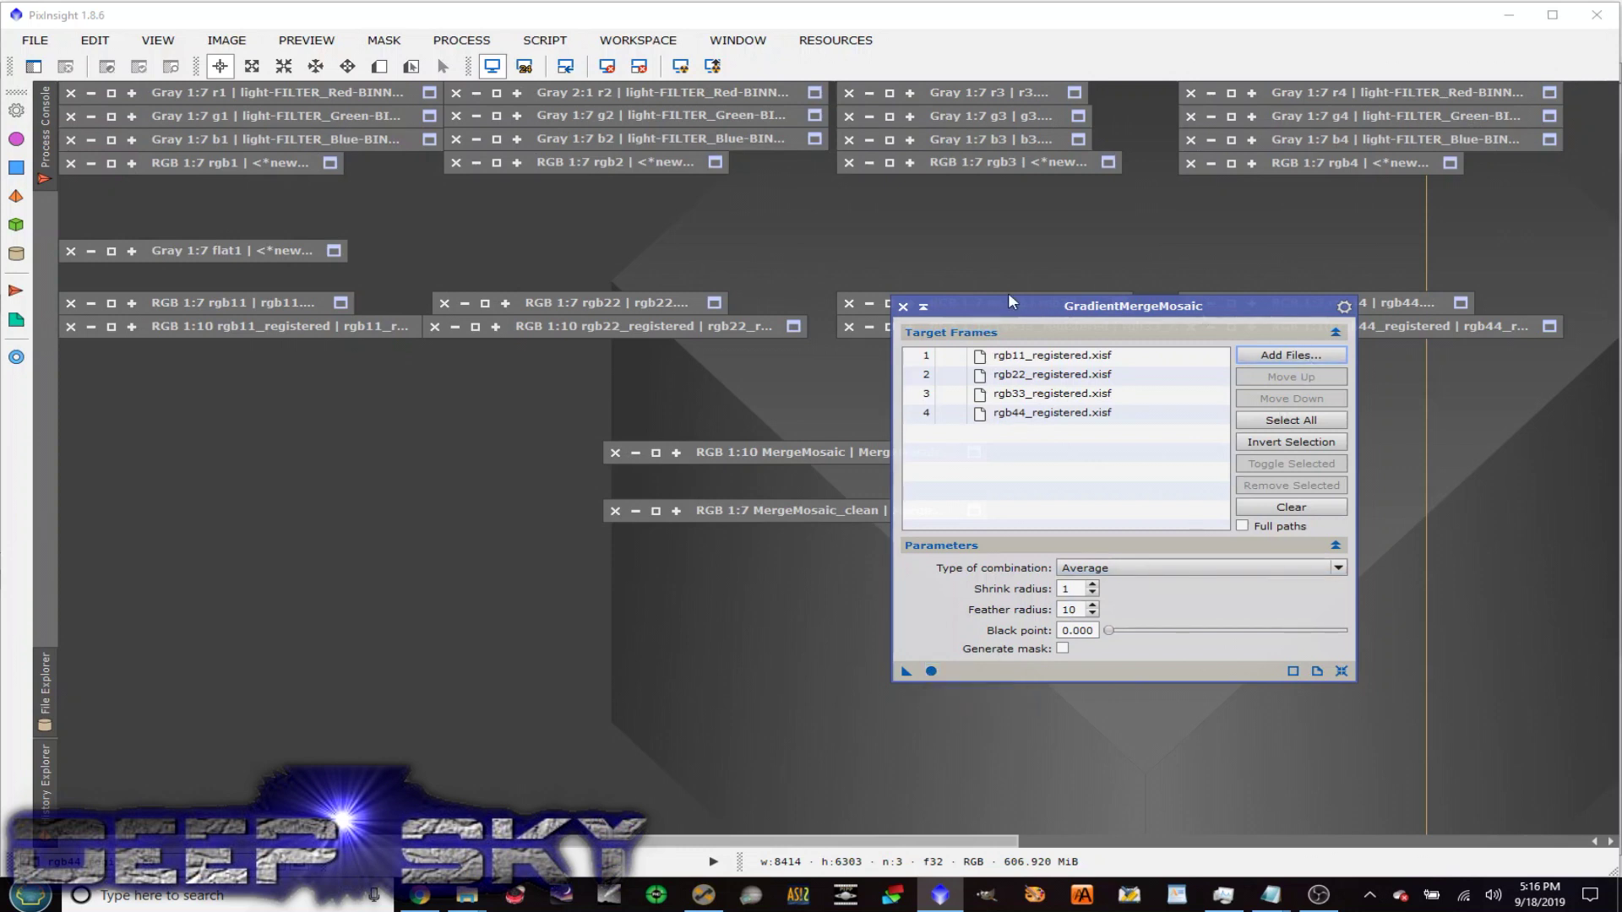
{"action": "left_click", "coordinate": [902, 306]}
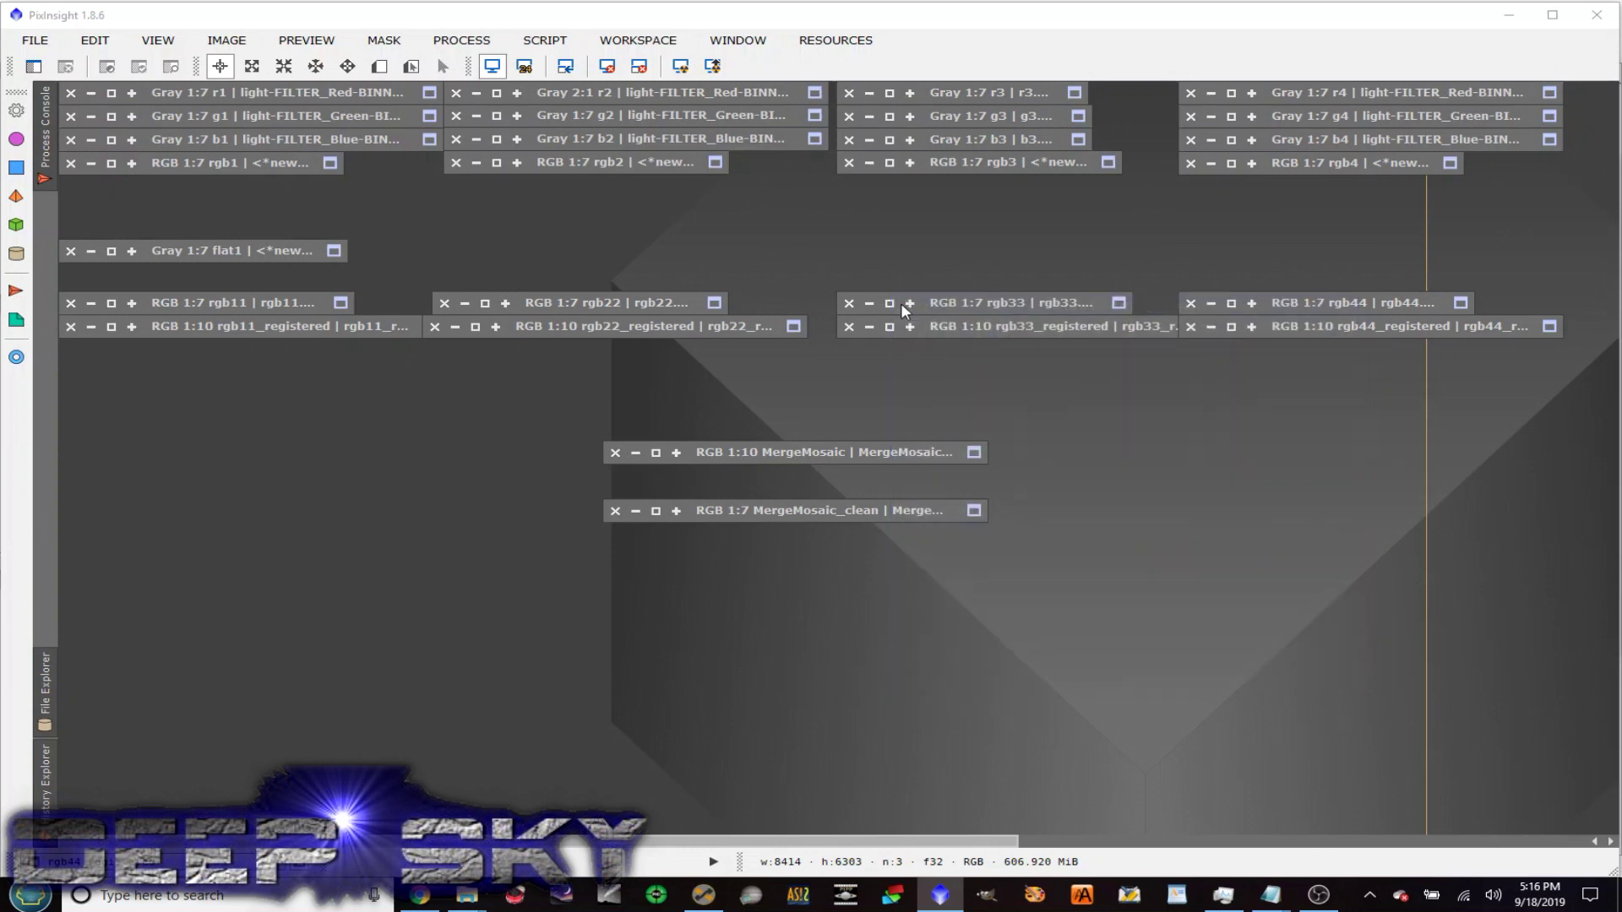
View the merged MergeMosaic image, collapse it, and expand MergeMosaic_clean to view the cleaned version
{"action": "double_click", "coordinate": [894, 452]}
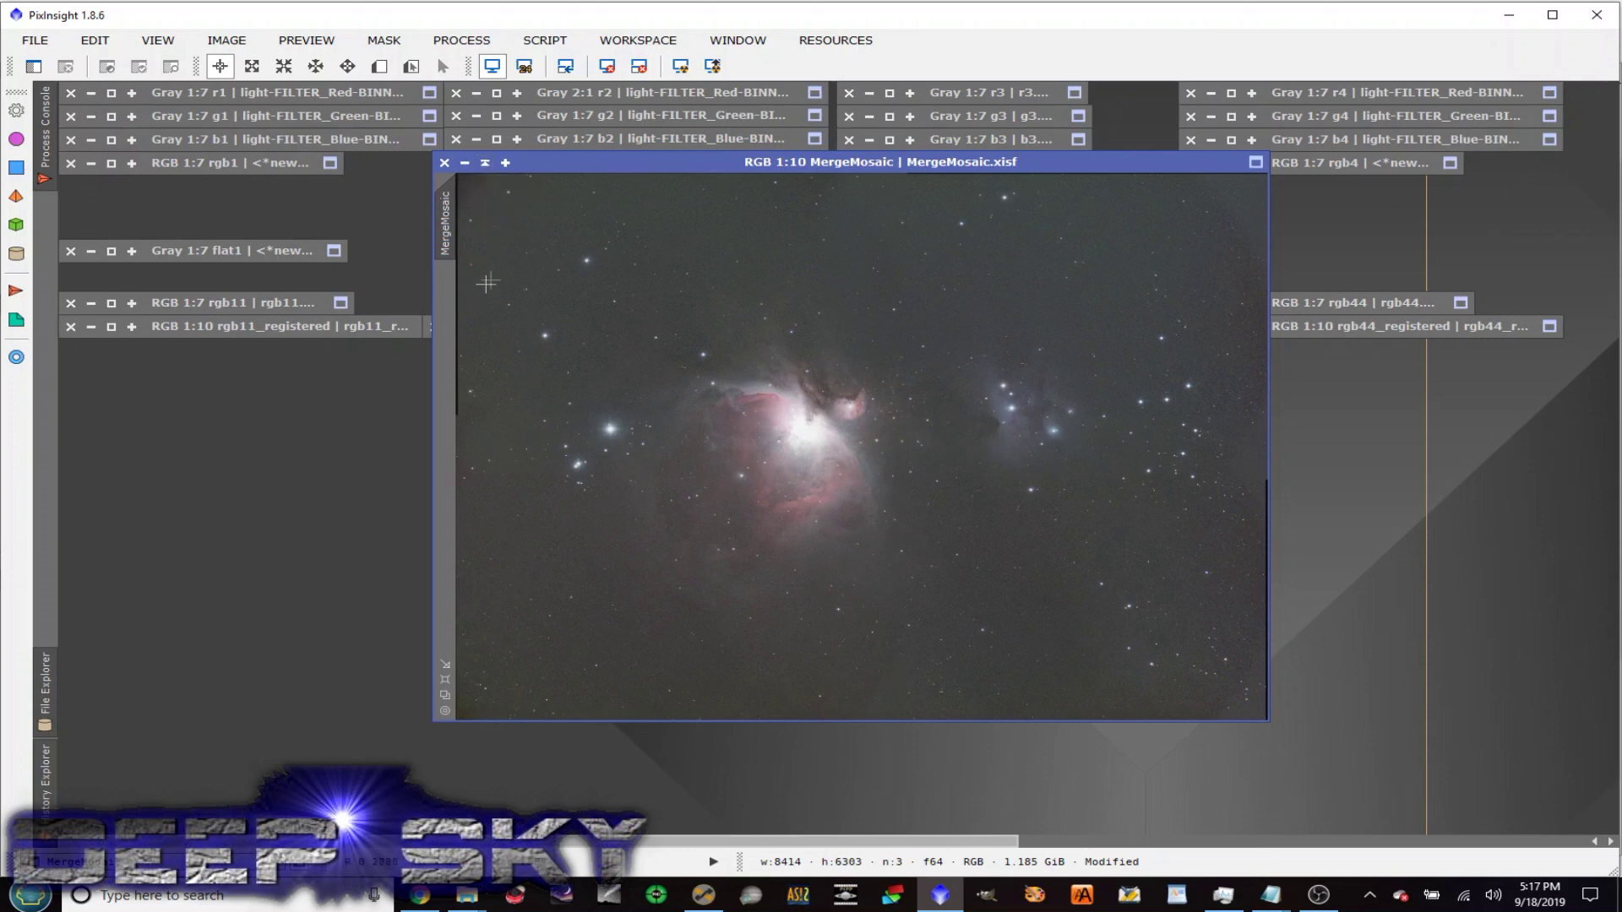
{"action": "left_click", "coordinate": [485, 162]}
{"action": "double_click", "coordinate": [914, 511]}
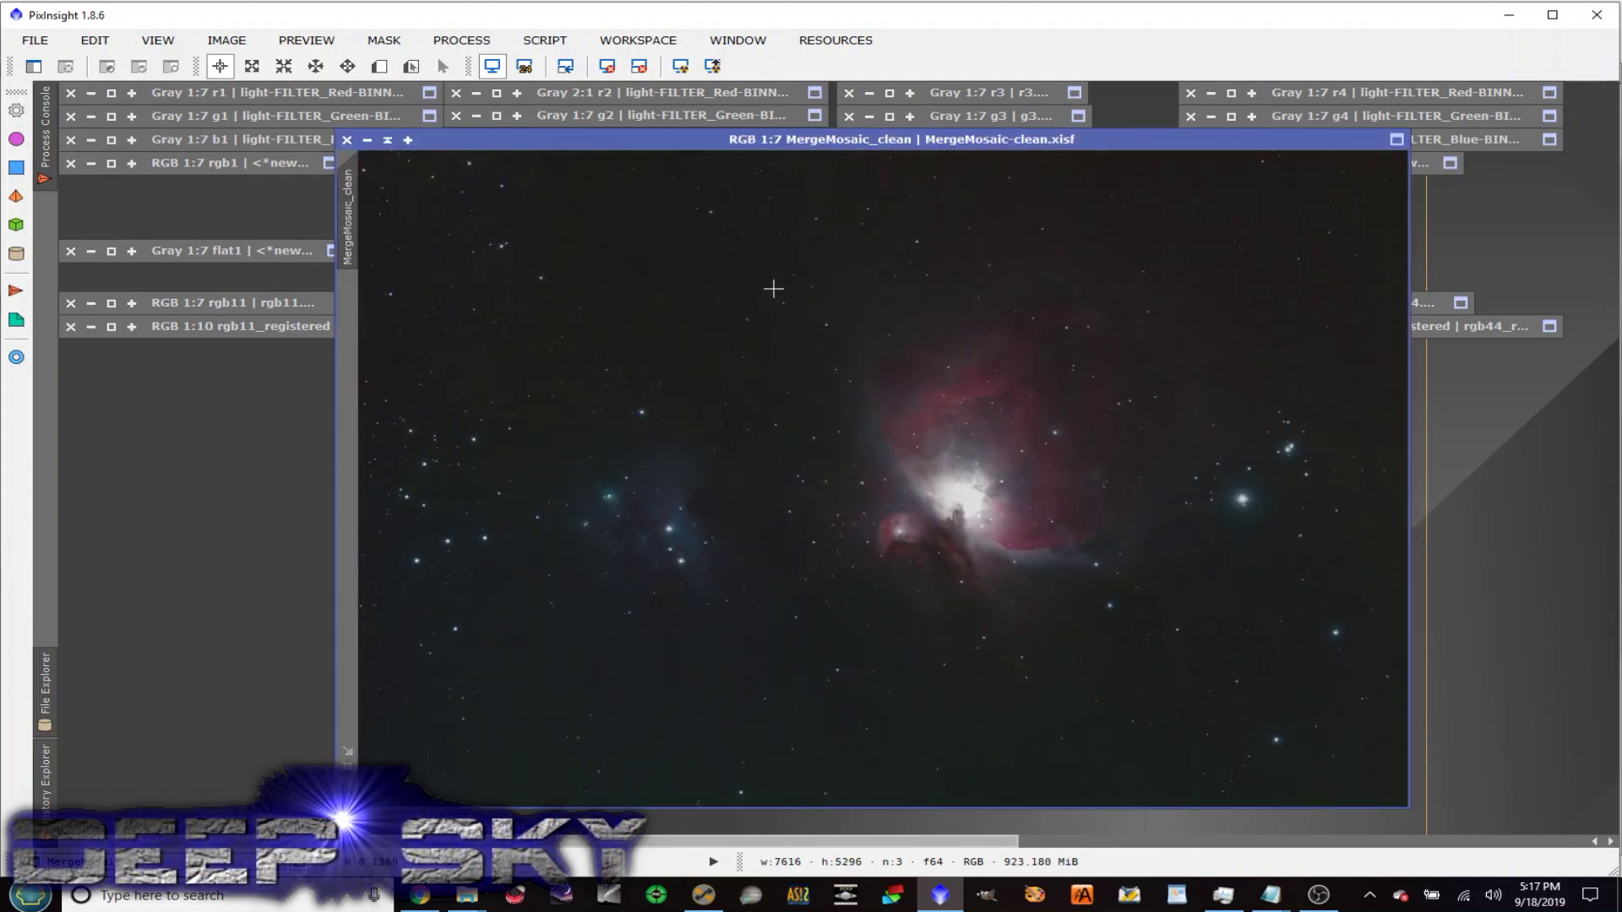
{"action": "left_click", "coordinate": [243, 44]}
{"action": "mouse_move", "coordinate": [353, 224]}
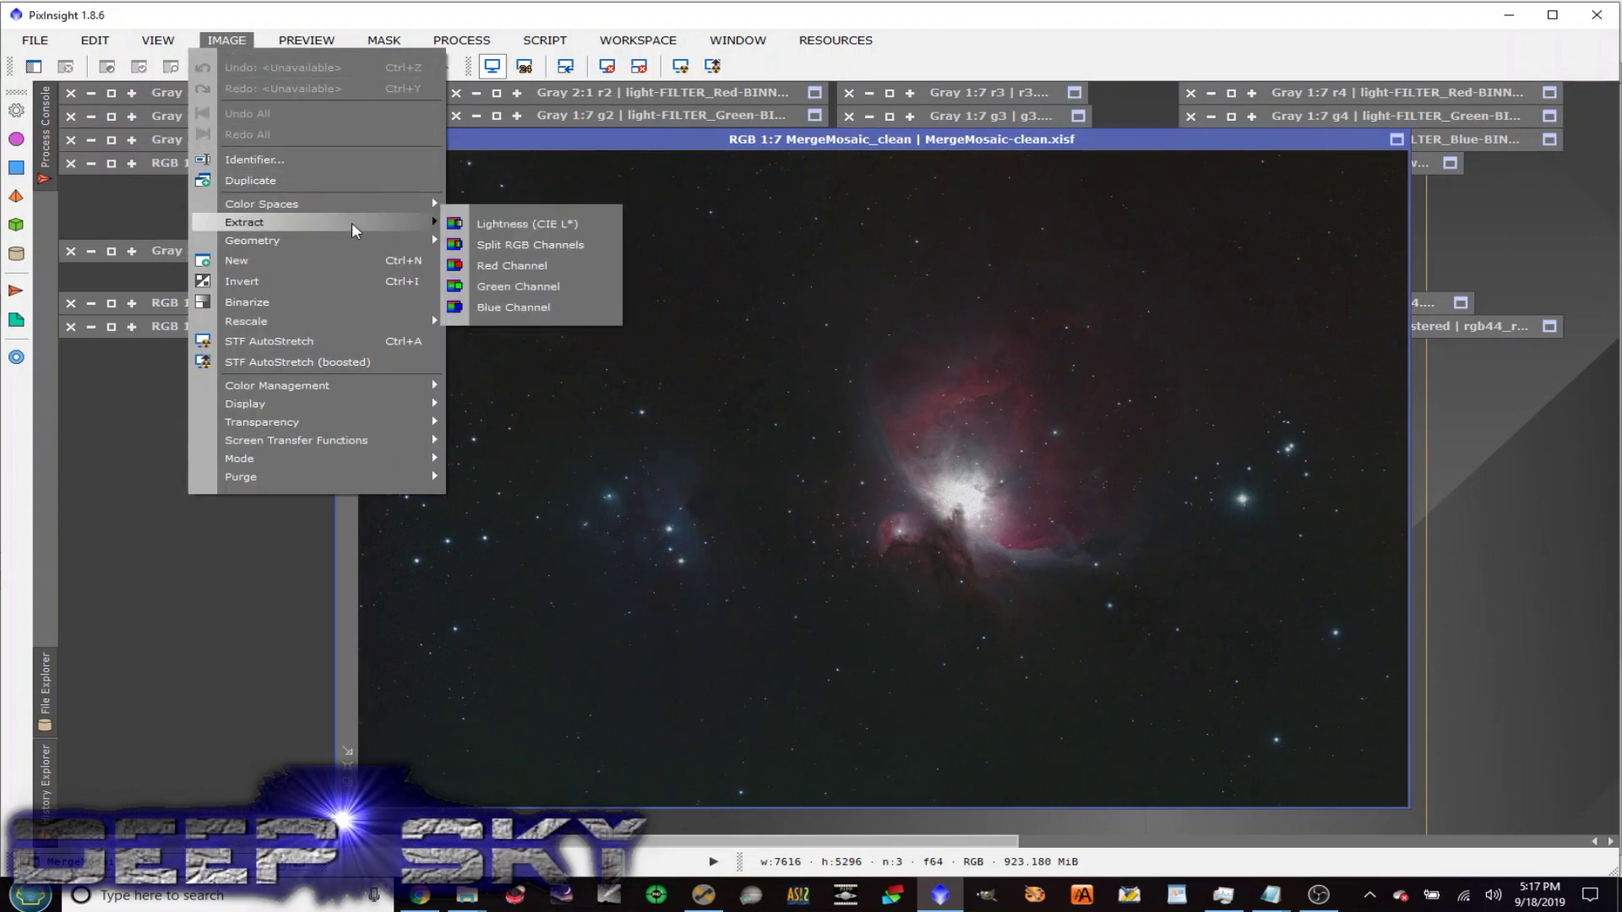
{"action": "left_click", "coordinate": [1509, 433]}
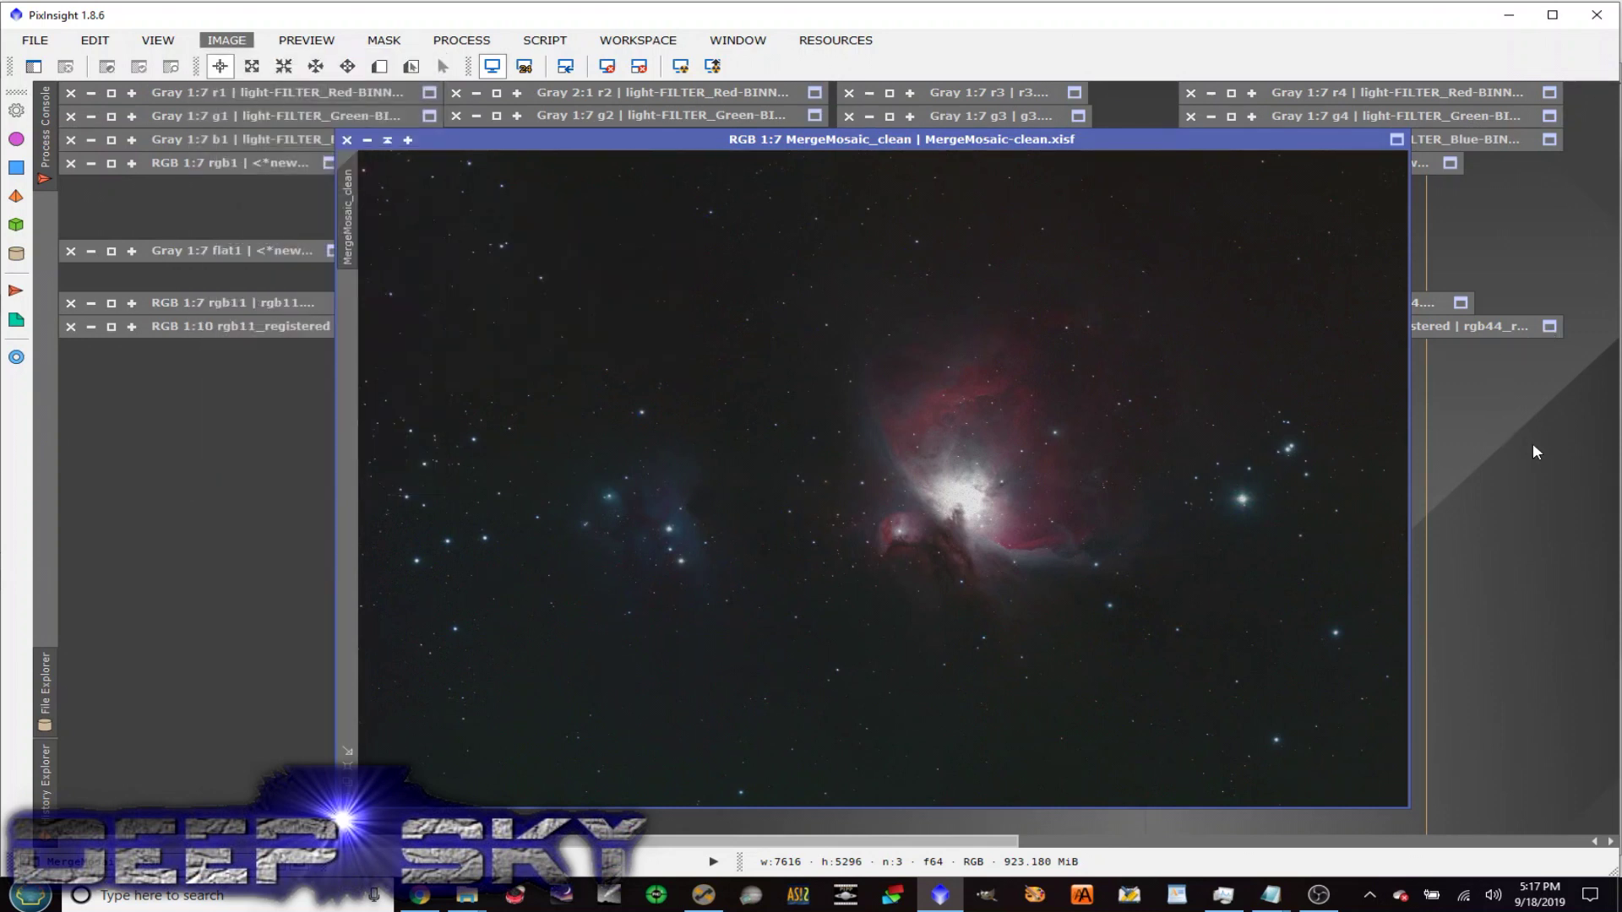